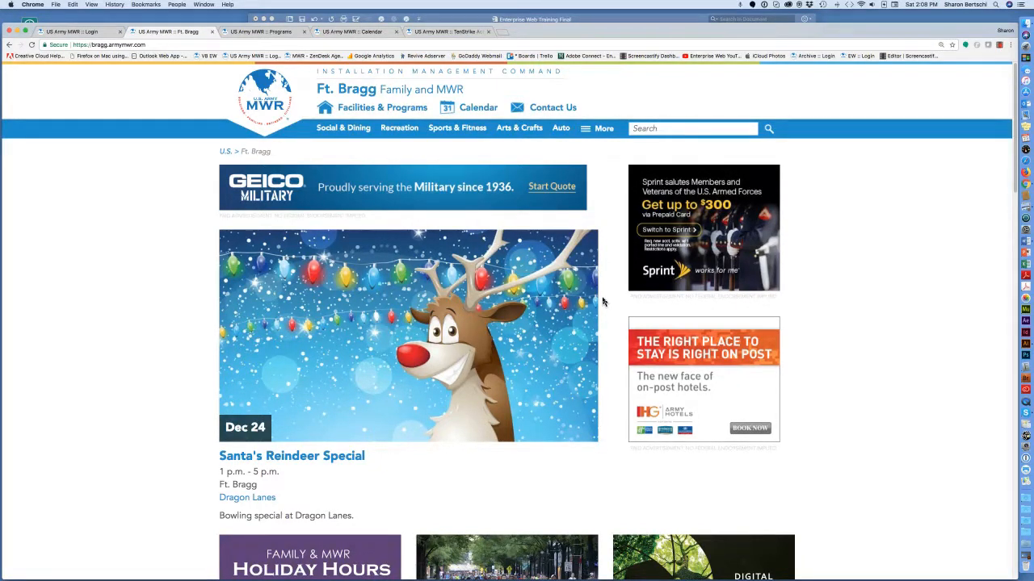
- Check the login address format in the Word document and sign in to the training site with the prefilled credentials
click(108, 32)
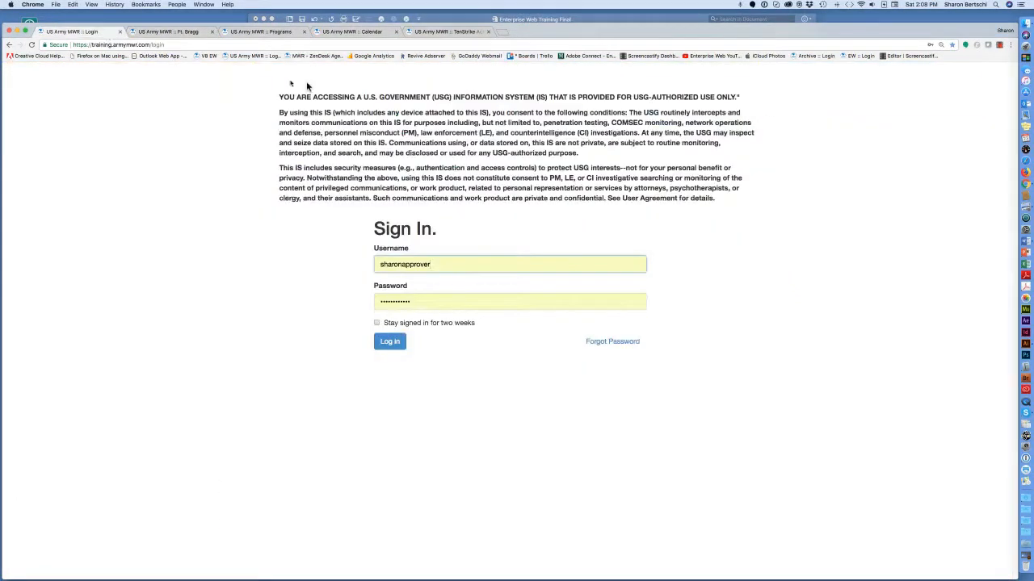
click(479, 17)
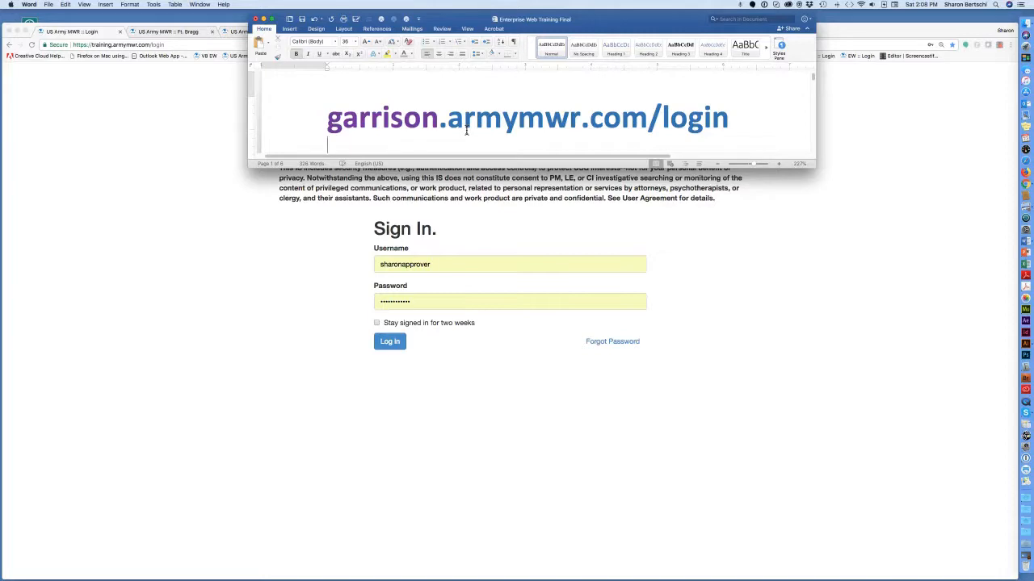
click(214, 159)
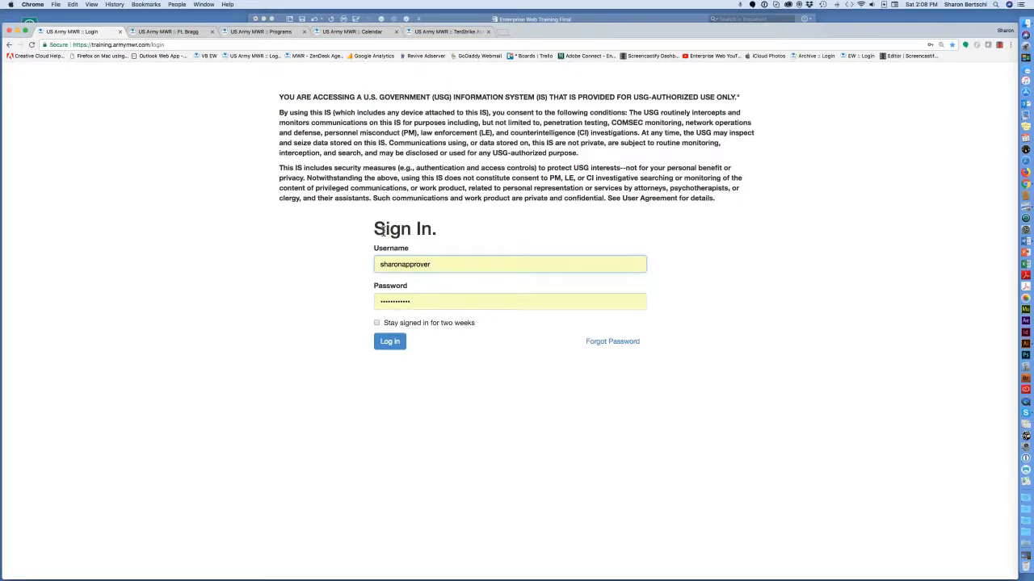
click(392, 343)
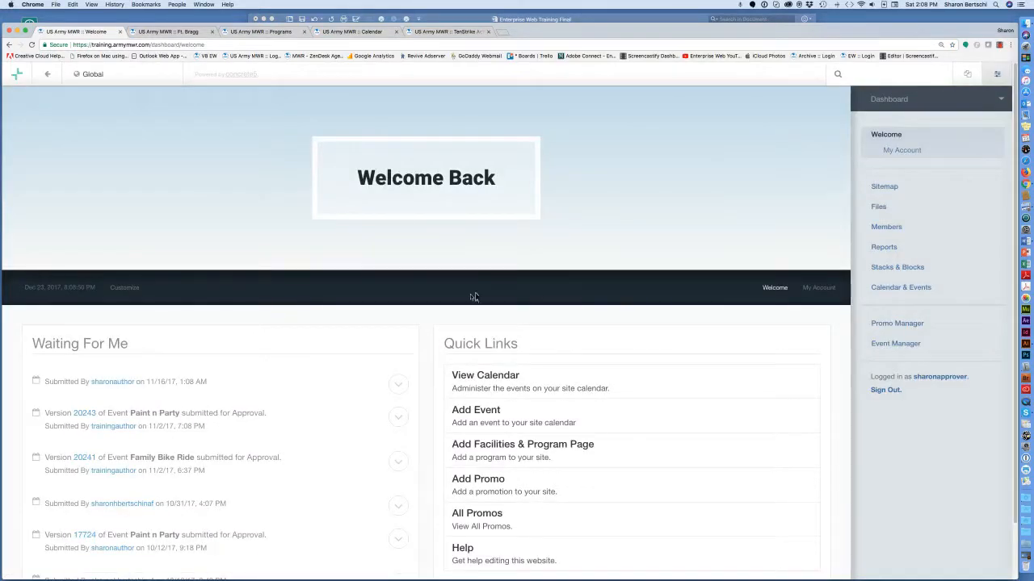
- Enlarge the browser window and hide the dashboard navigation panel on the welcome page
double_click(594, 37)
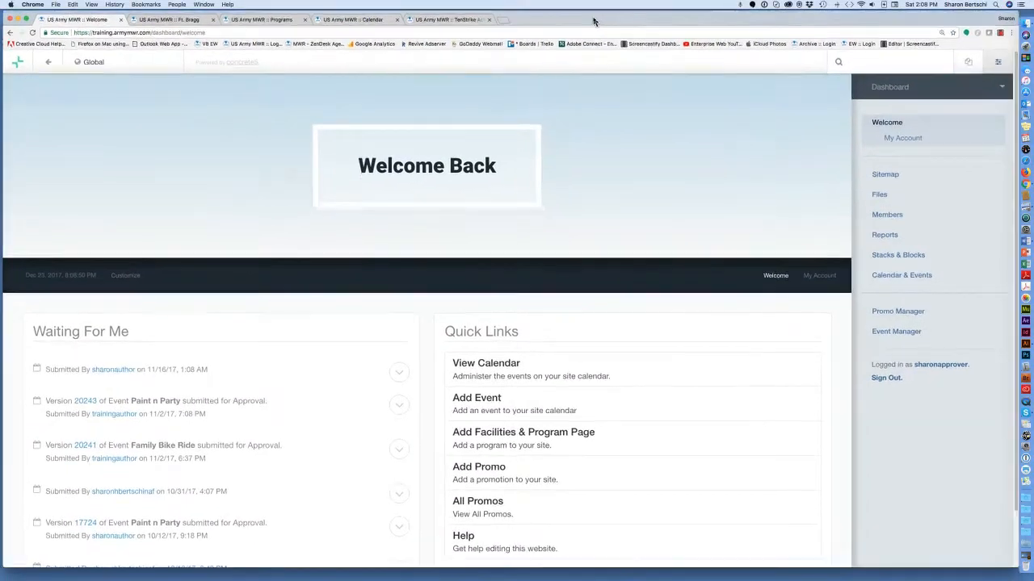
click(996, 61)
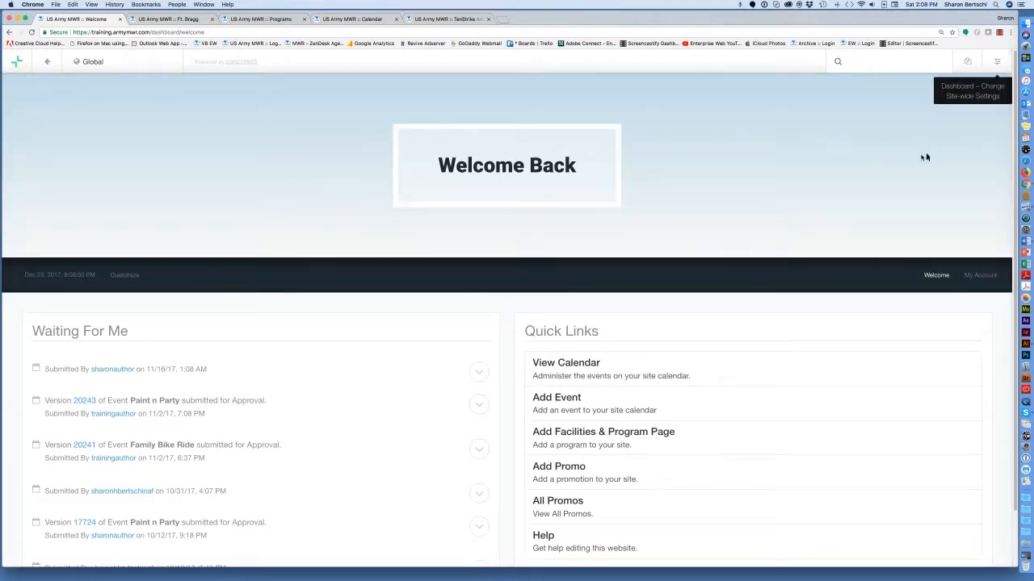
scroll(298, 167, down, 2)
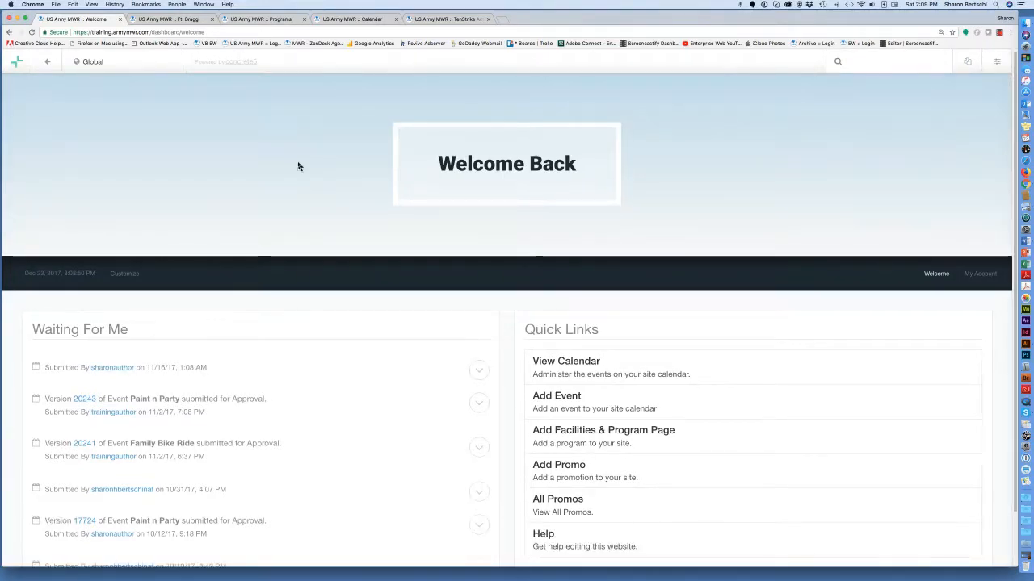
- View the approval actions available for the Paint n Party event version 20243 in the Waiting For Me list, without applying any
scroll(298, 166, down, 1)
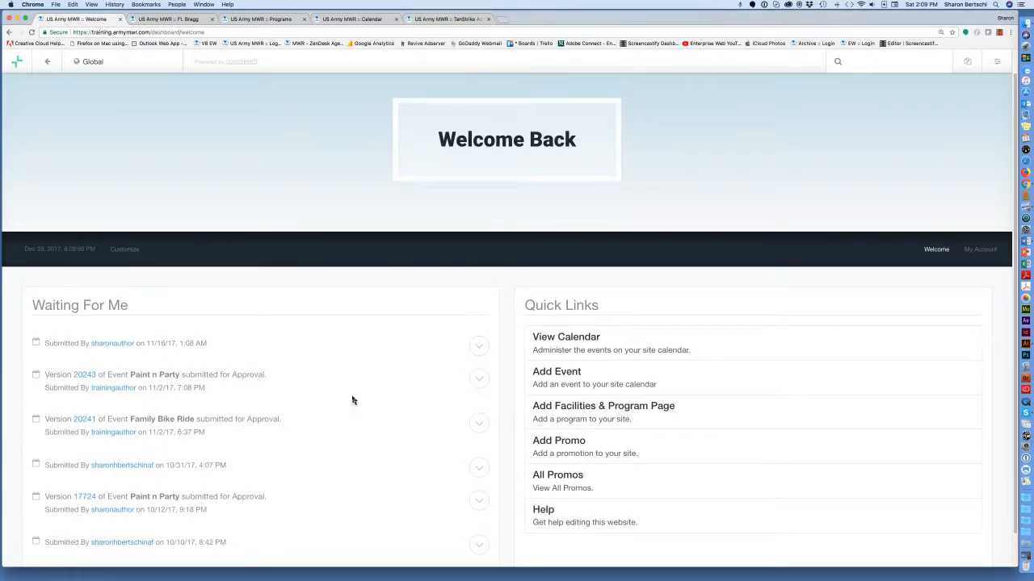
click(479, 381)
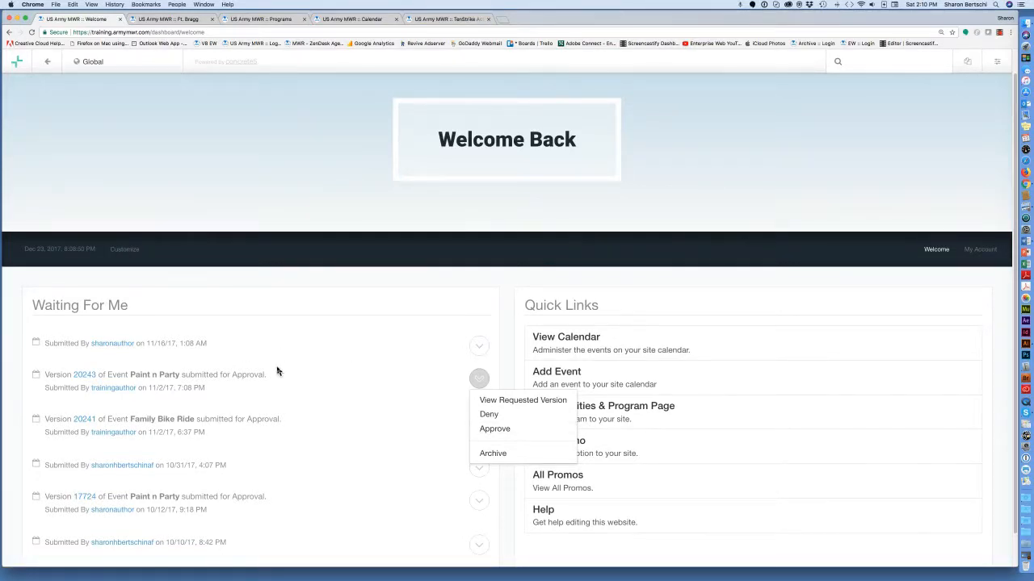
click(415, 388)
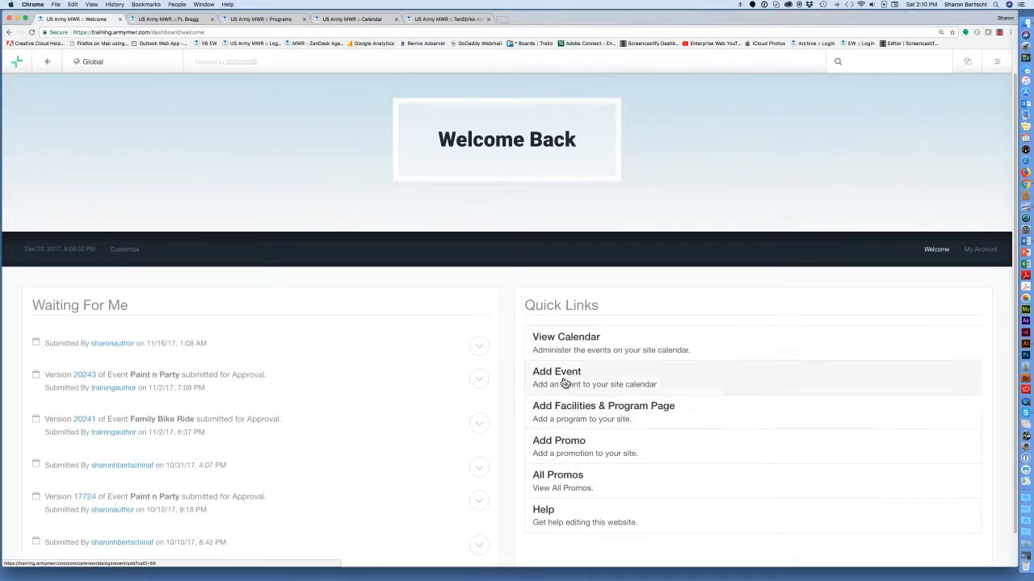
- Look through the site's full list of promos from the quick links and return to the welcome page
click(560, 481)
scroll(441, 389, down, 5)
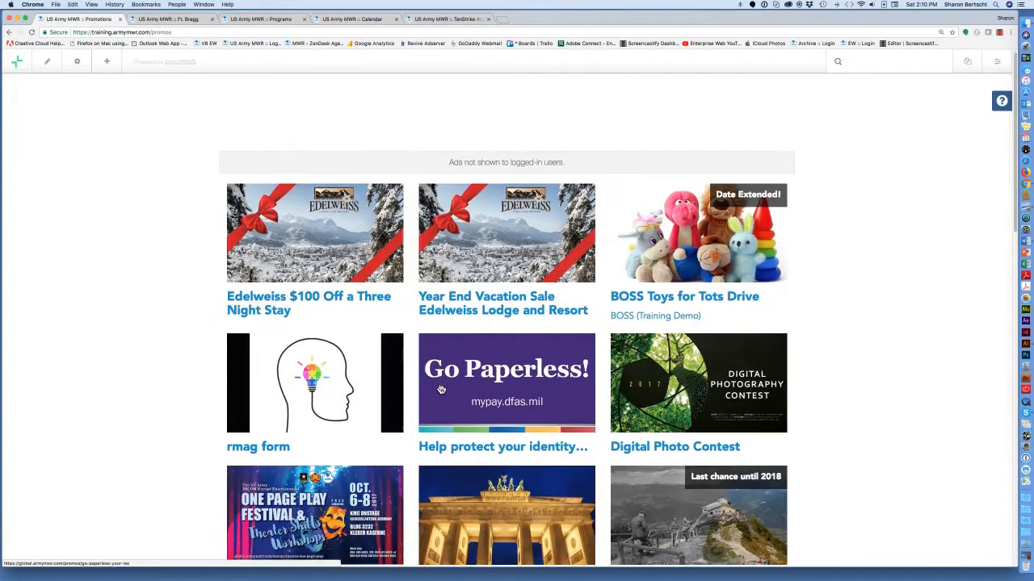
scroll(441, 390, down, 8)
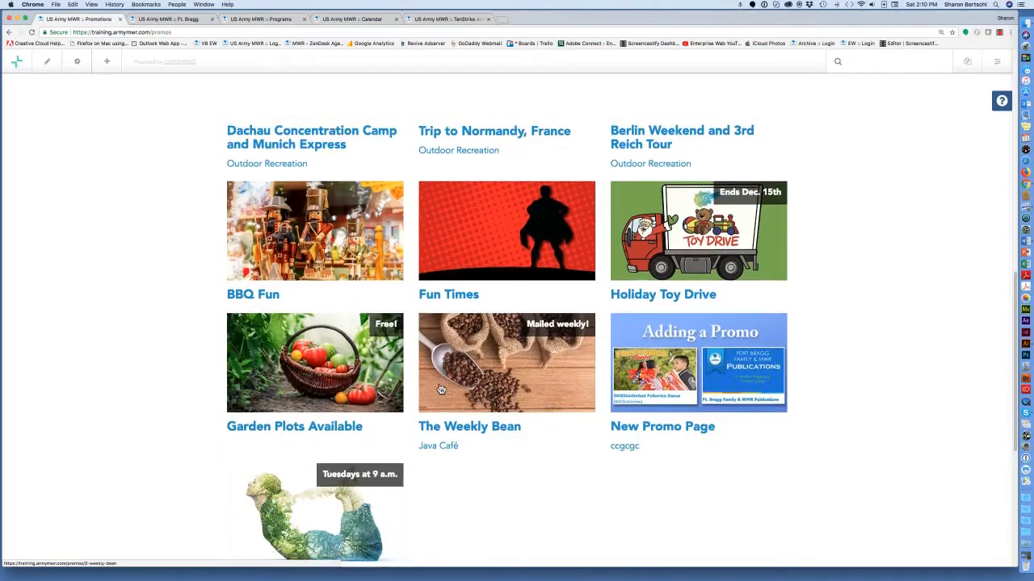
scroll(441, 389, up, 5)
scroll(441, 389, up, 7)
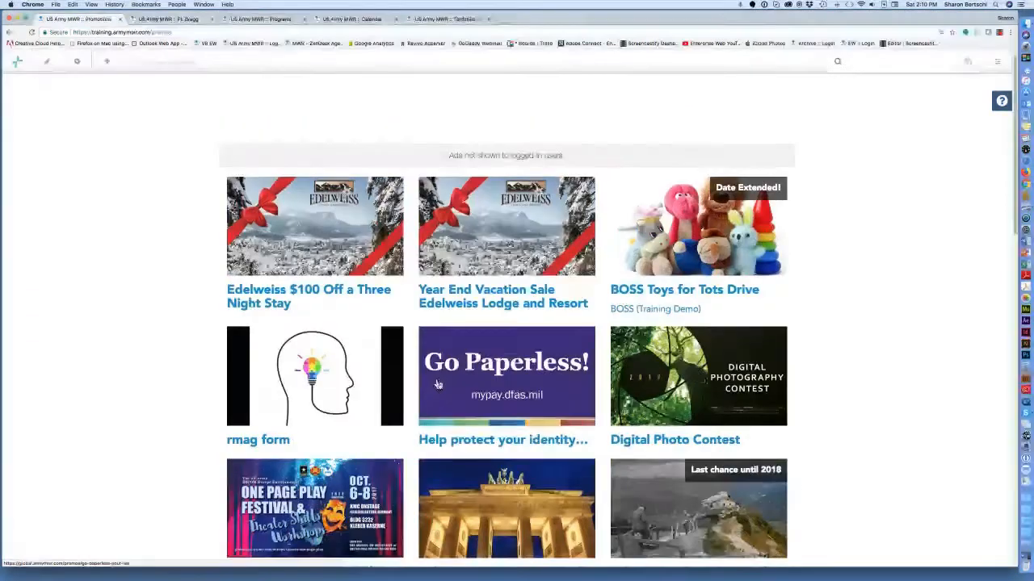
click(9, 33)
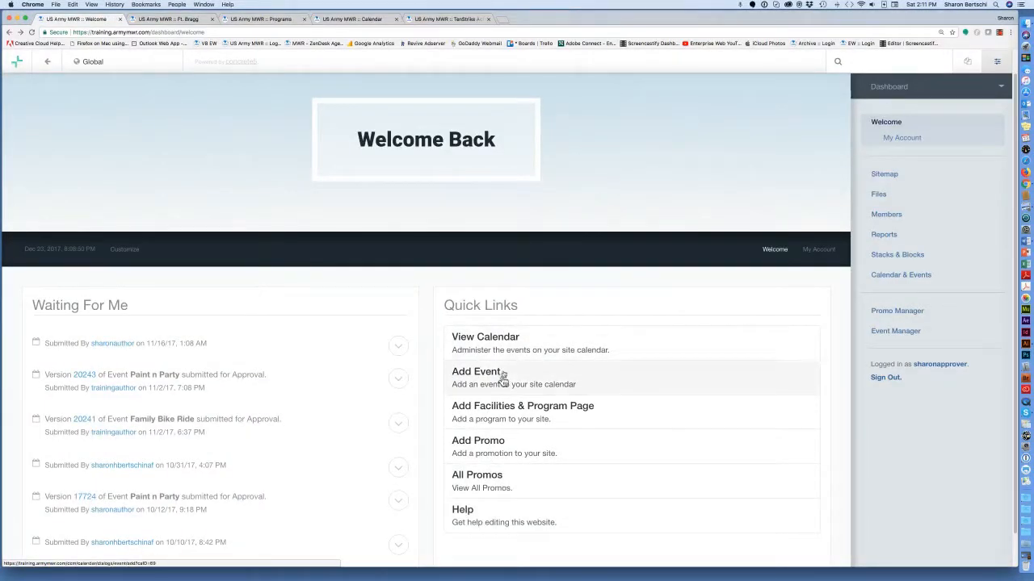
- Look through the Enterprise Web Guides in Help, read the Support page's contact information, and return to the dashboard
click(466, 514)
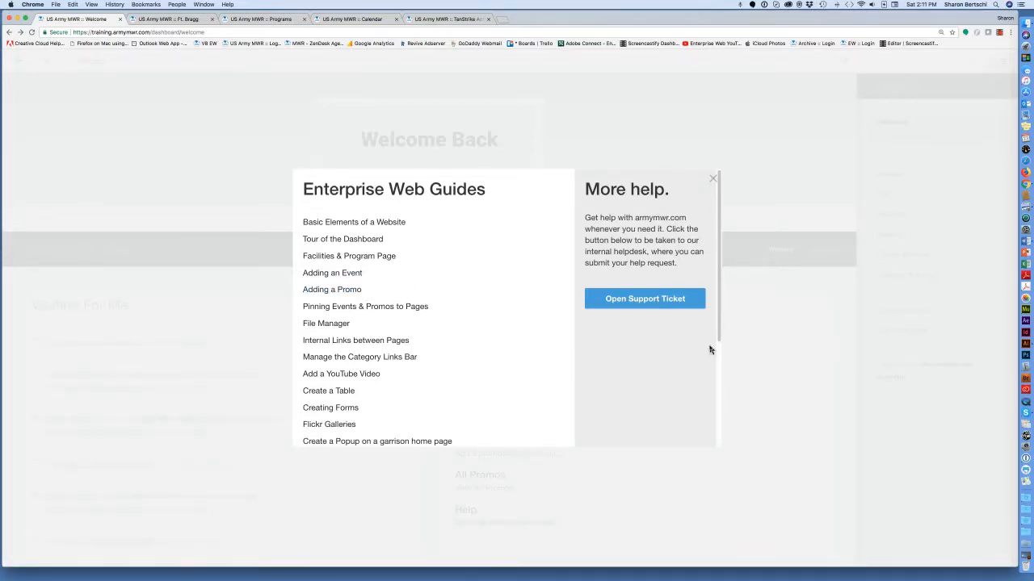
drag(720, 340, 716, 444)
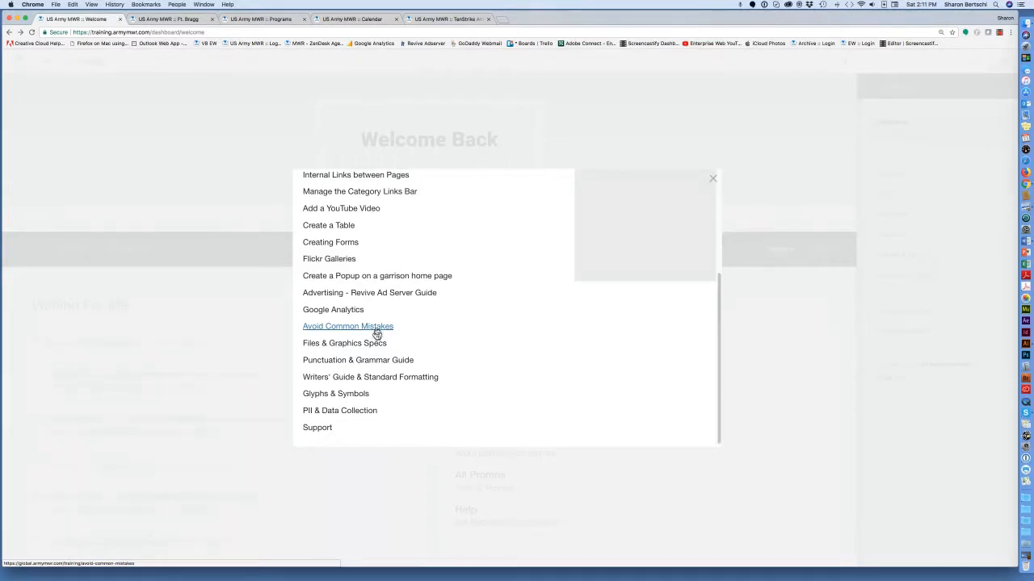
click(325, 431)
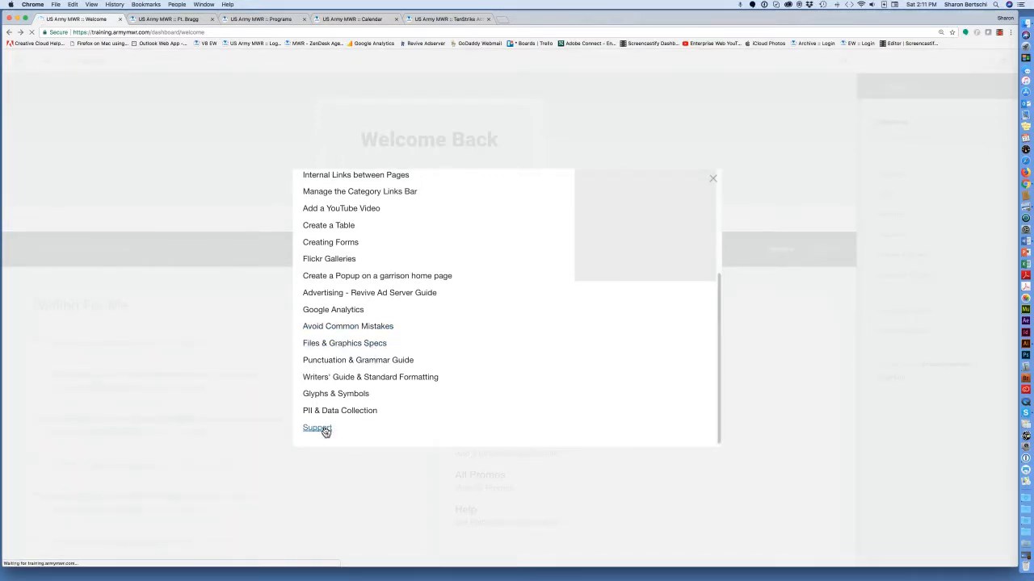
scroll(326, 433, down, 2)
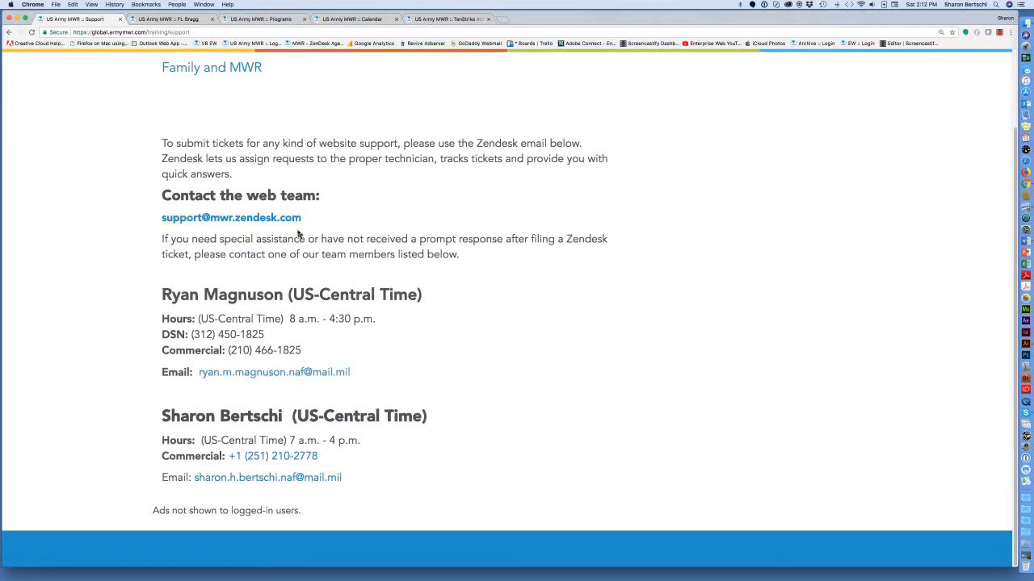
scroll(298, 234, up, 3)
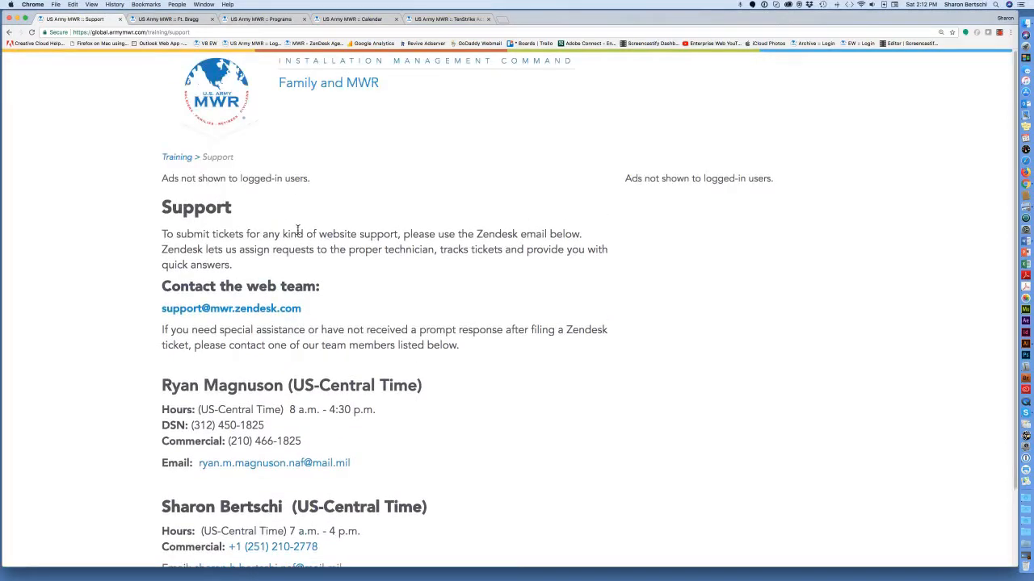
click(10, 34)
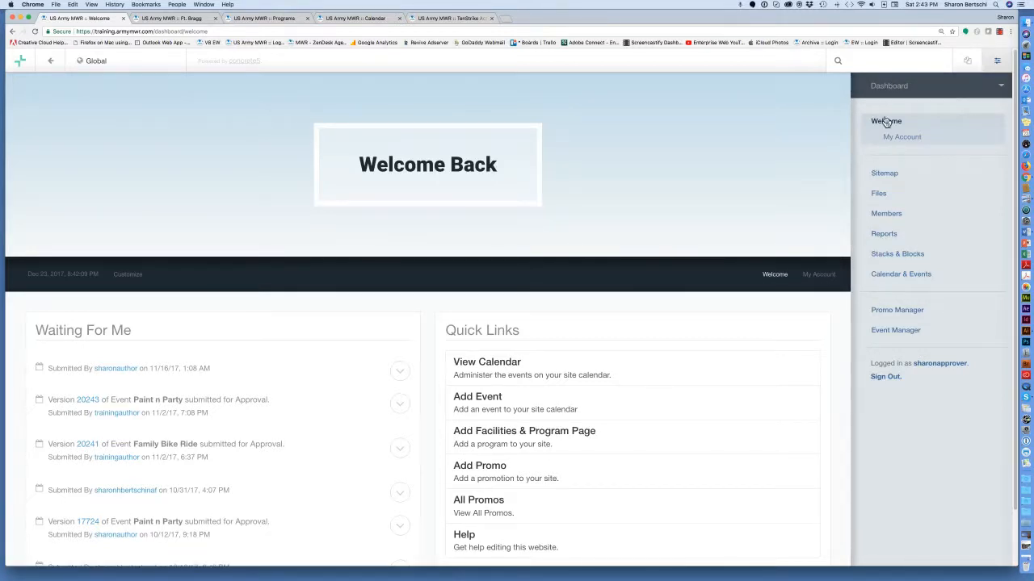
- Hide and reshow the dashboard navigation panel, and open the Full Sitemap of the Training site
click(999, 66)
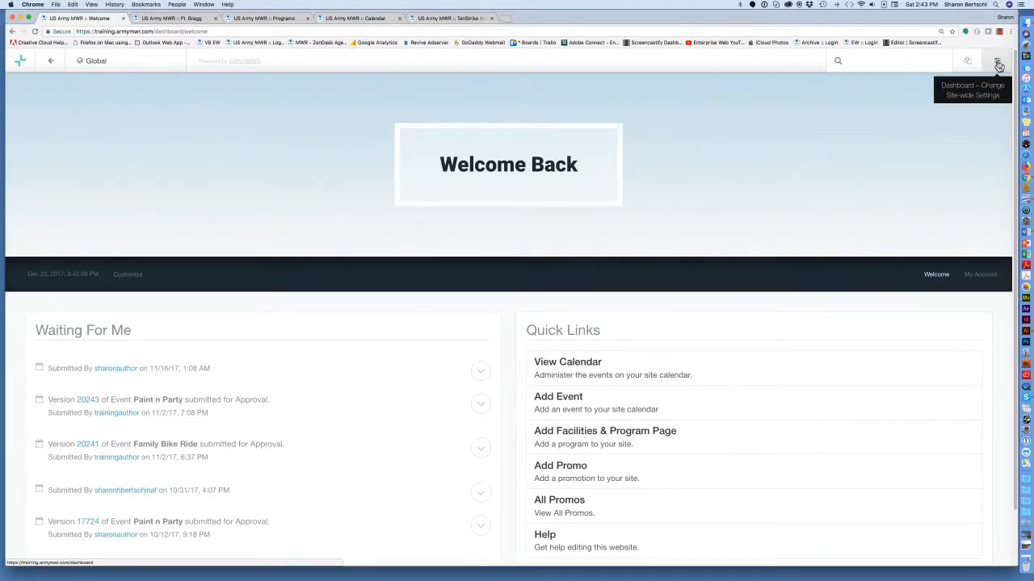
click(999, 66)
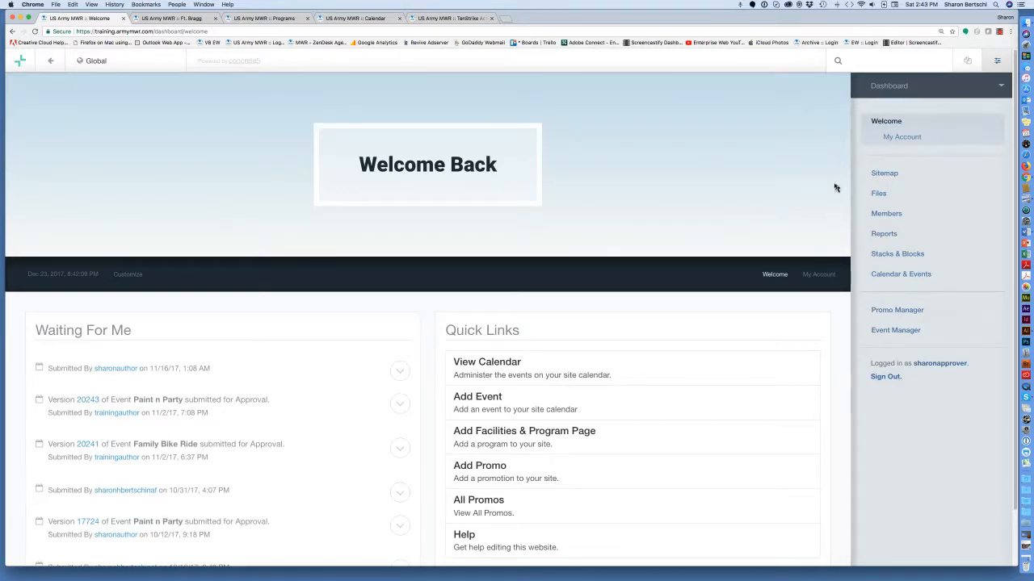
click(890, 178)
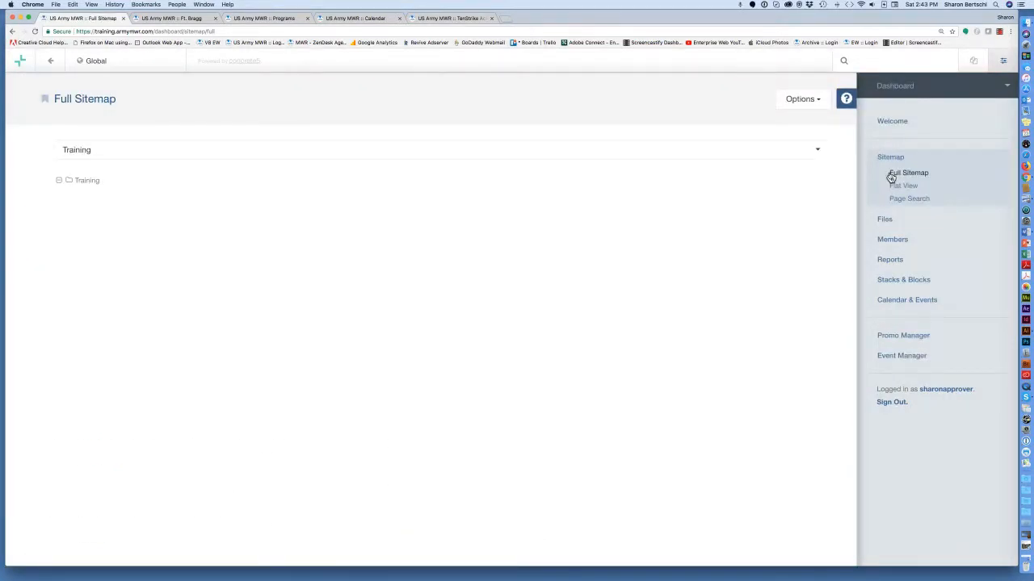
- Expand the Programs and Promotions folders in the sitemap to view their pages, and collapse Promotions again
key(super+equal)
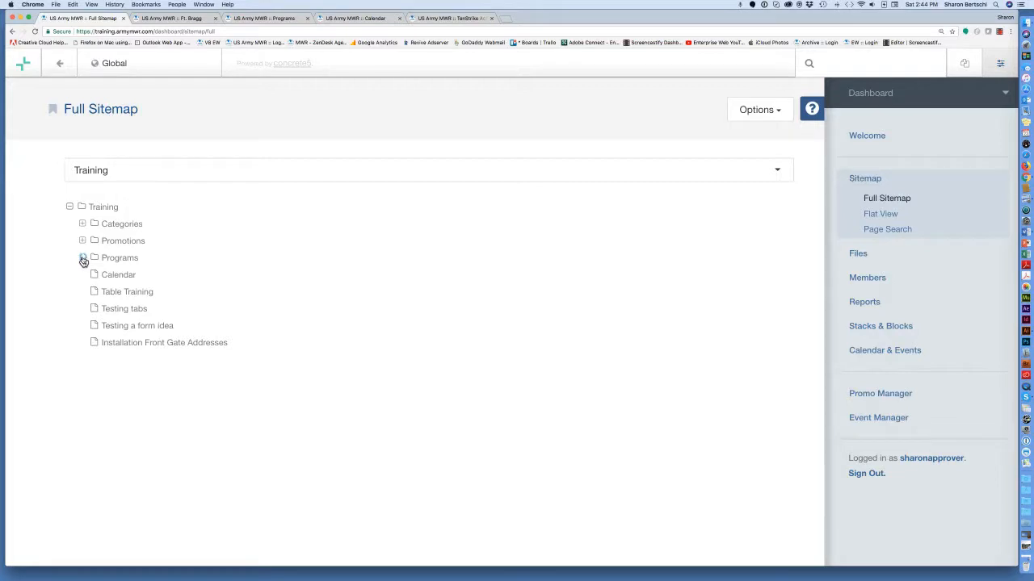
click(82, 258)
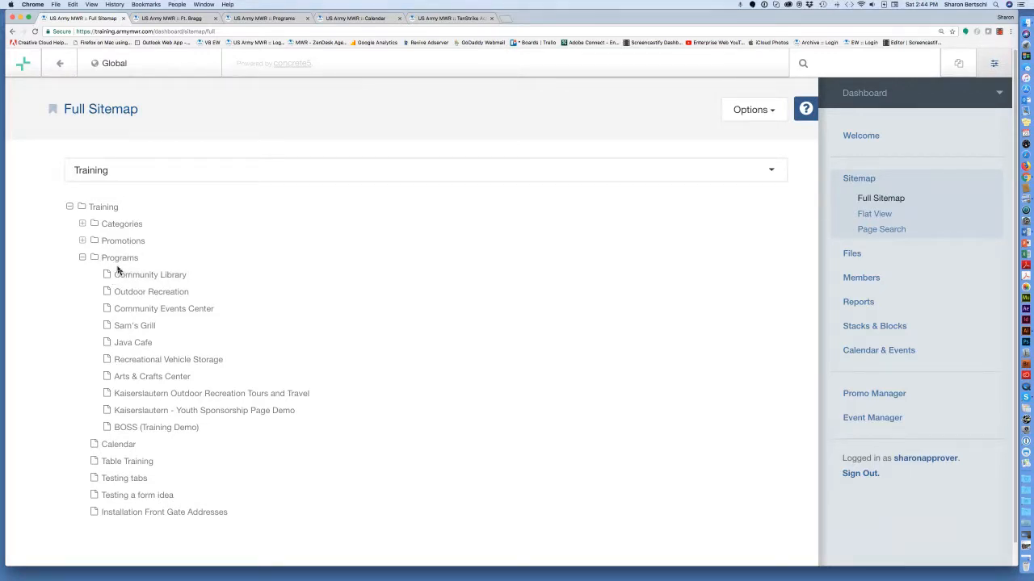
click(83, 240)
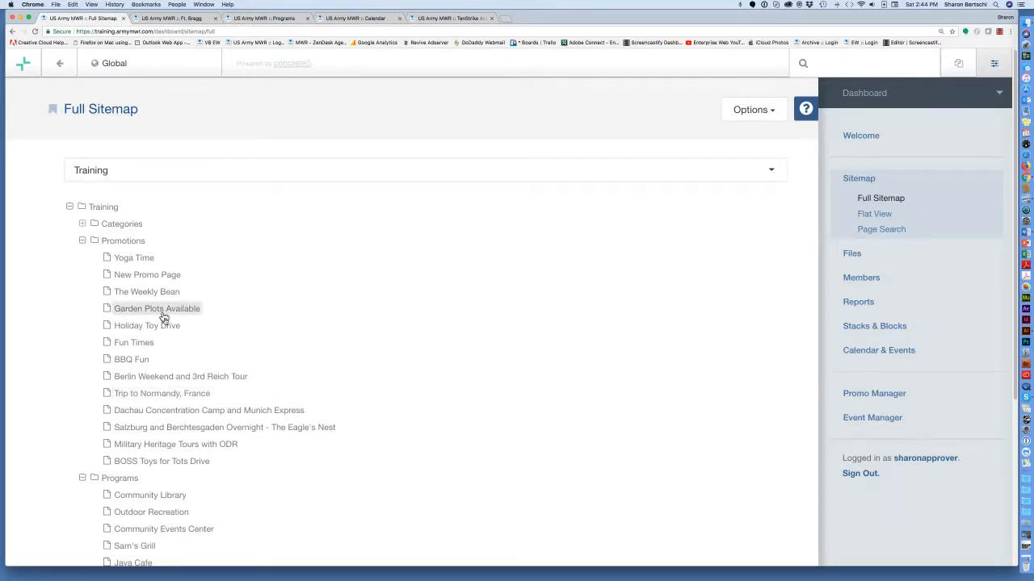
click(82, 240)
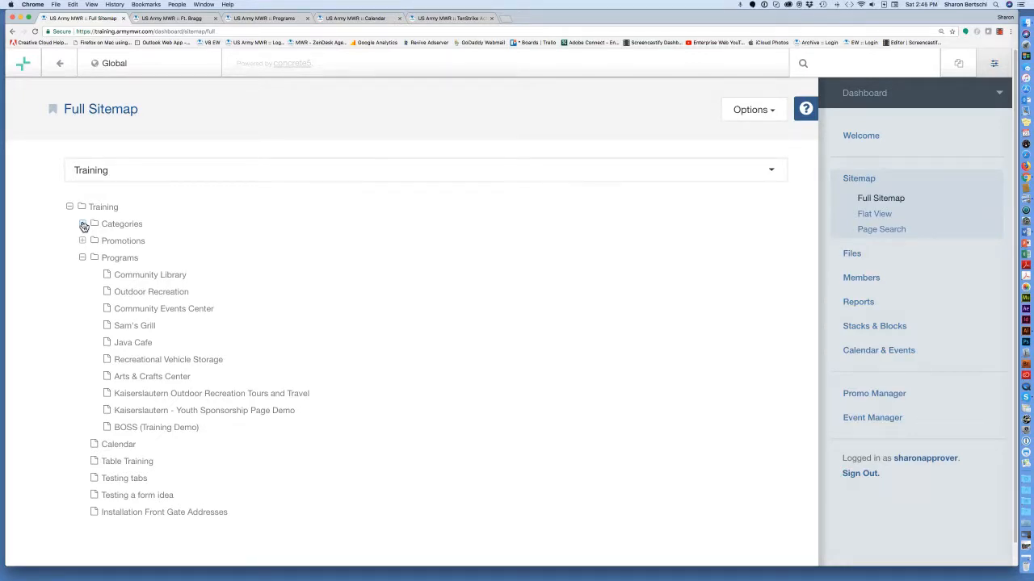
- Expand the Categories folder in the sitemap and look through its category pages
click(83, 224)
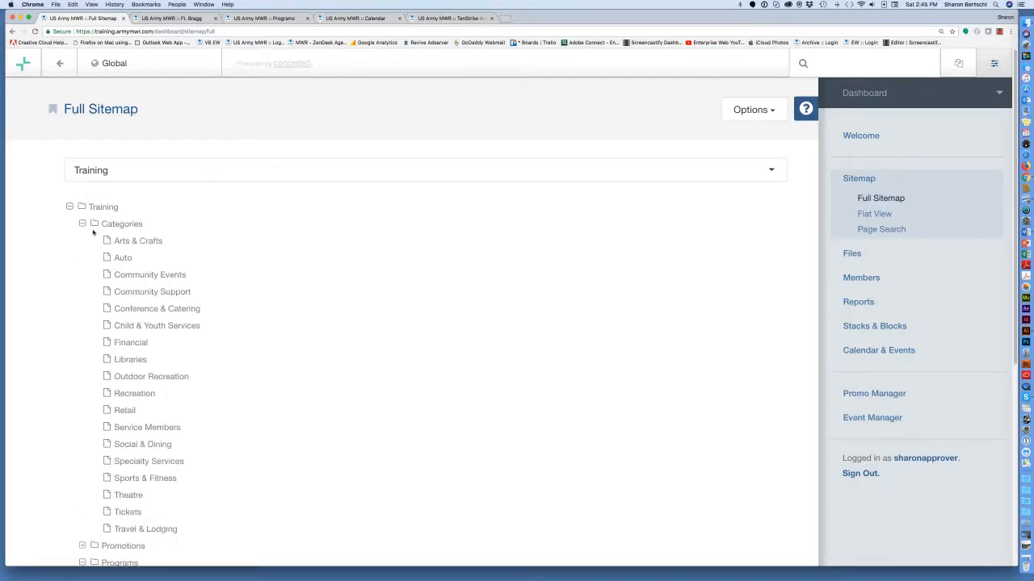
scroll(171, 285, down, 1)
scroll(171, 285, down, 1)
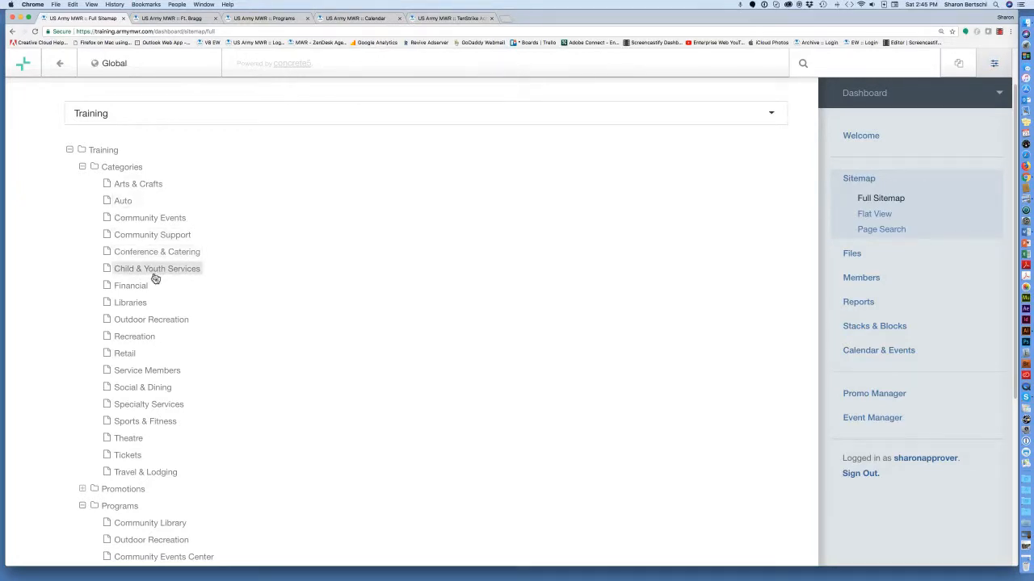
scroll(164, 344, down, 1)
scroll(164, 344, down, 1)
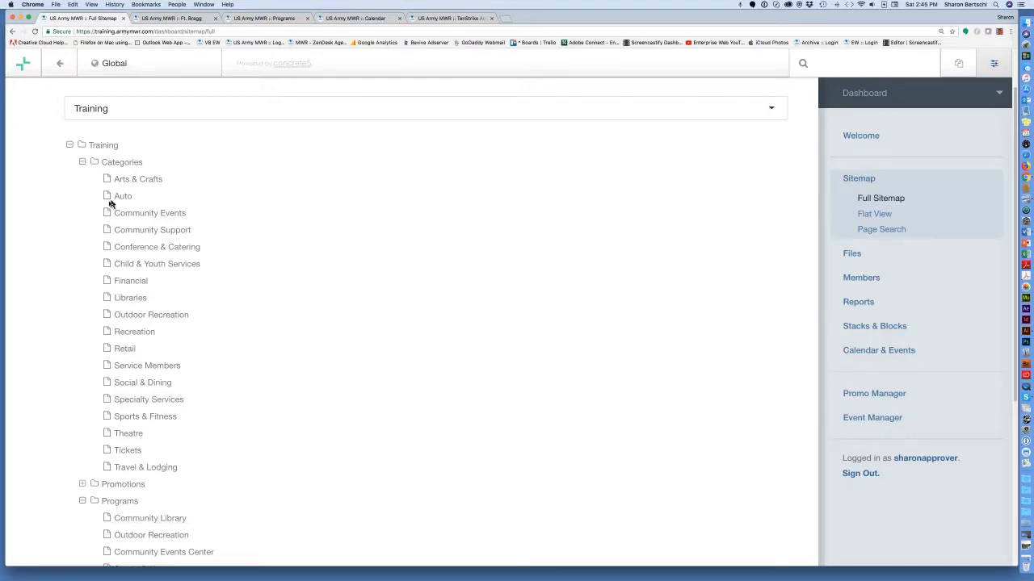
- Examine how programs are grouped by category on the Ft. Bragg Facilities & Programs page, and return to the start of the page
click(284, 19)
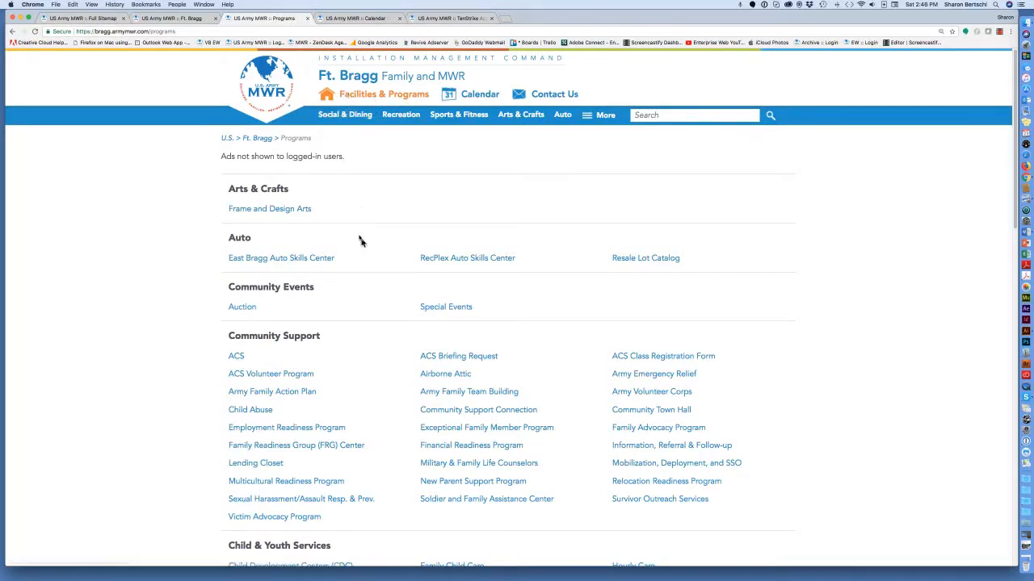
scroll(364, 247, down, 2)
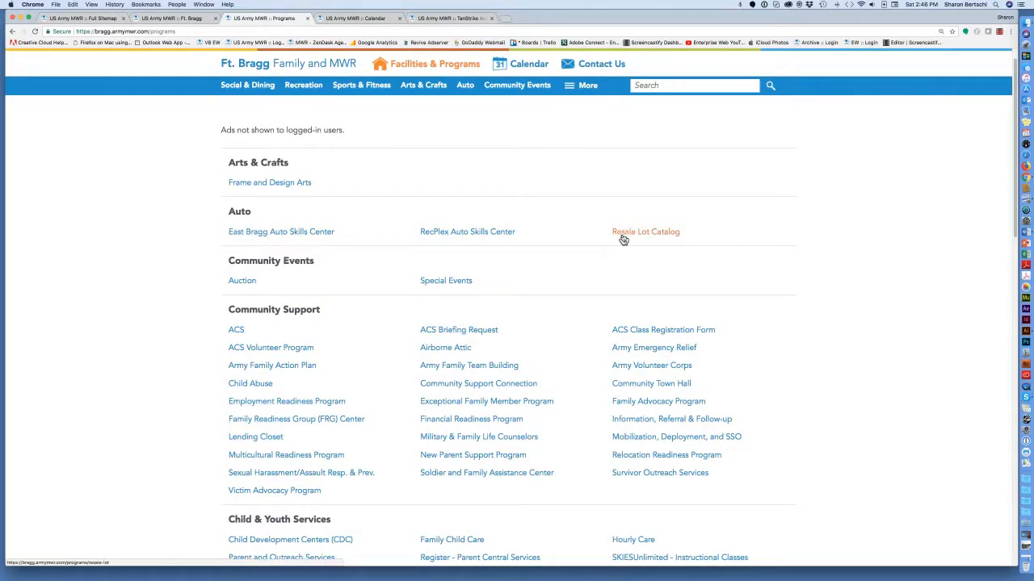
scroll(533, 379, down, 5)
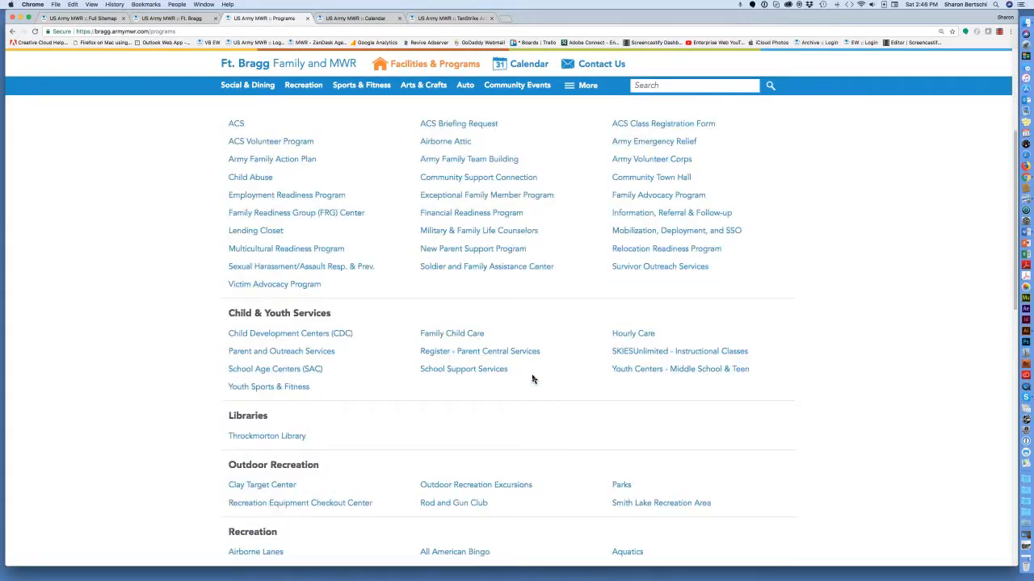
scroll(532, 379, down, 4)
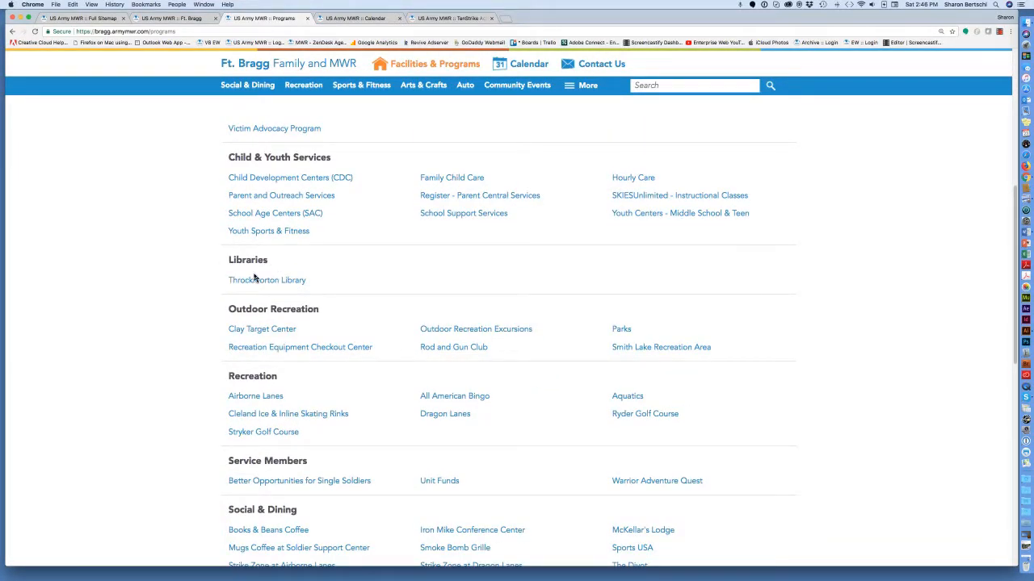
scroll(253, 278, up, 10)
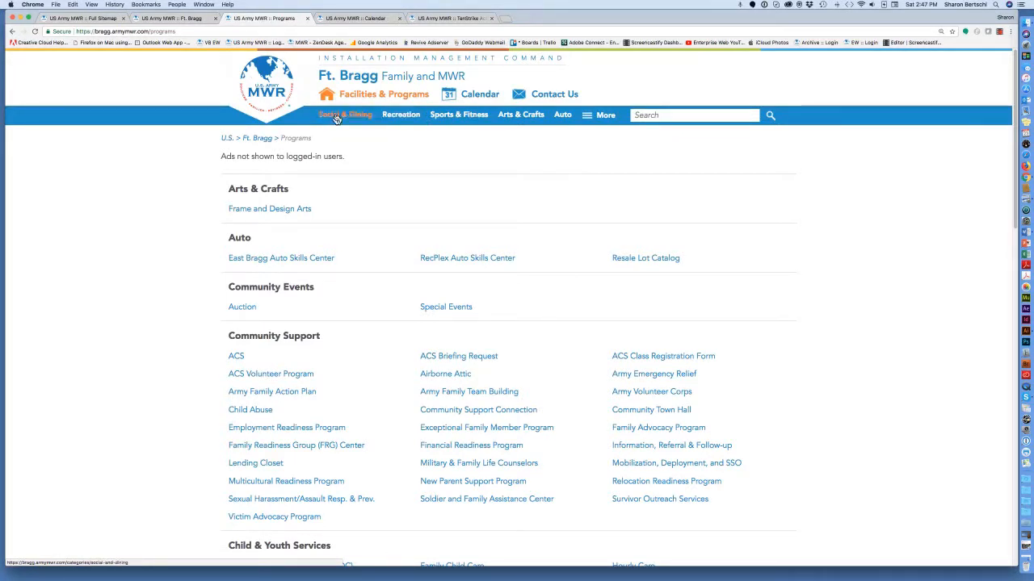
- Open the Auto category page from the Ft. Bragg home page, review its facilities and programs, and return to the home page
click(196, 20)
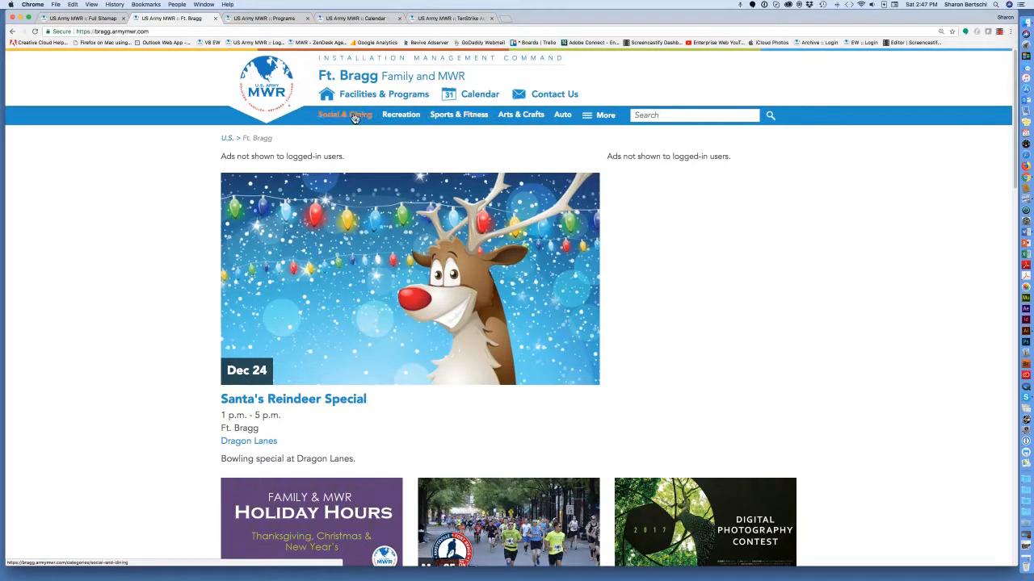
click(563, 114)
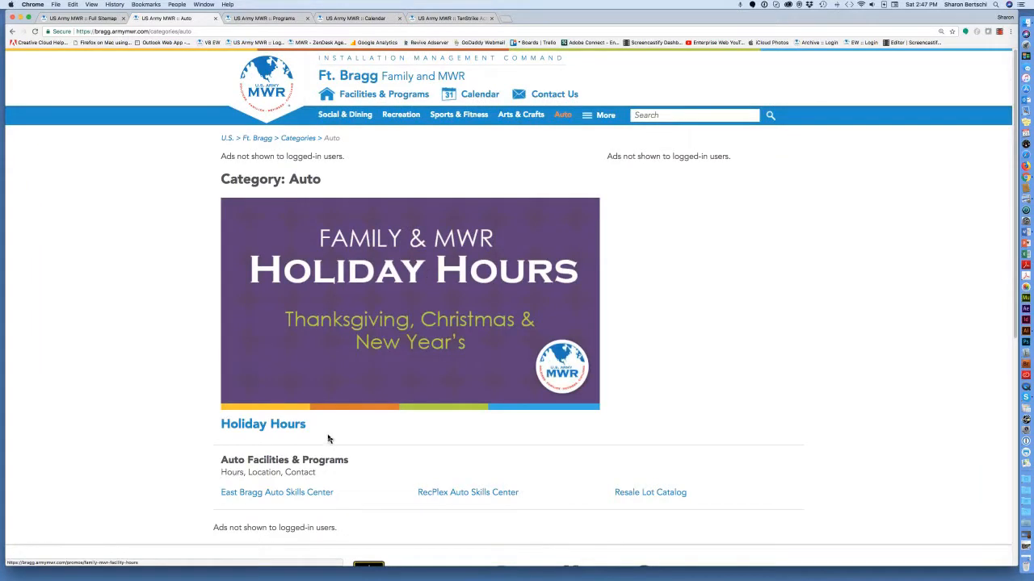
scroll(328, 438, down, 1)
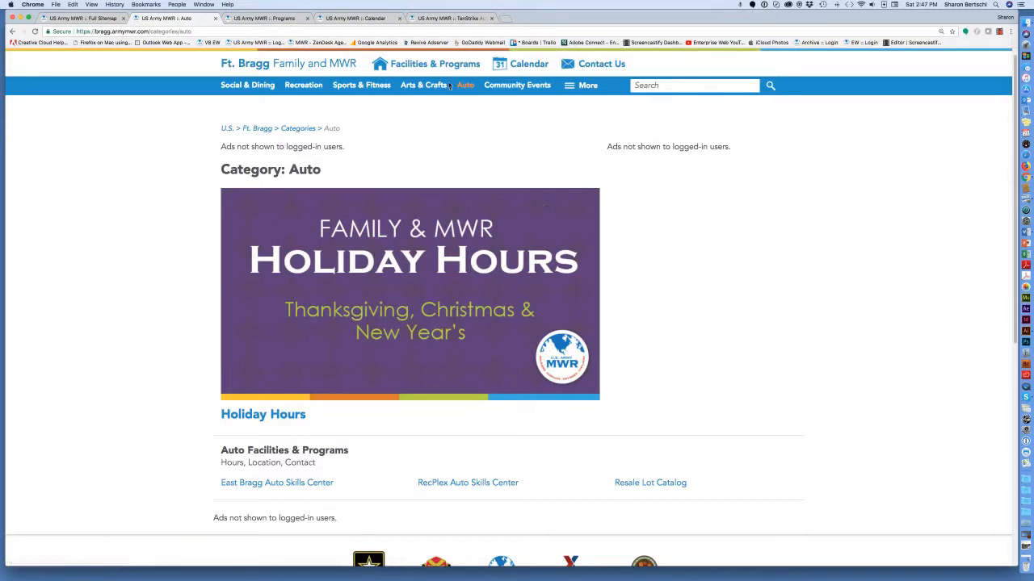
click(316, 66)
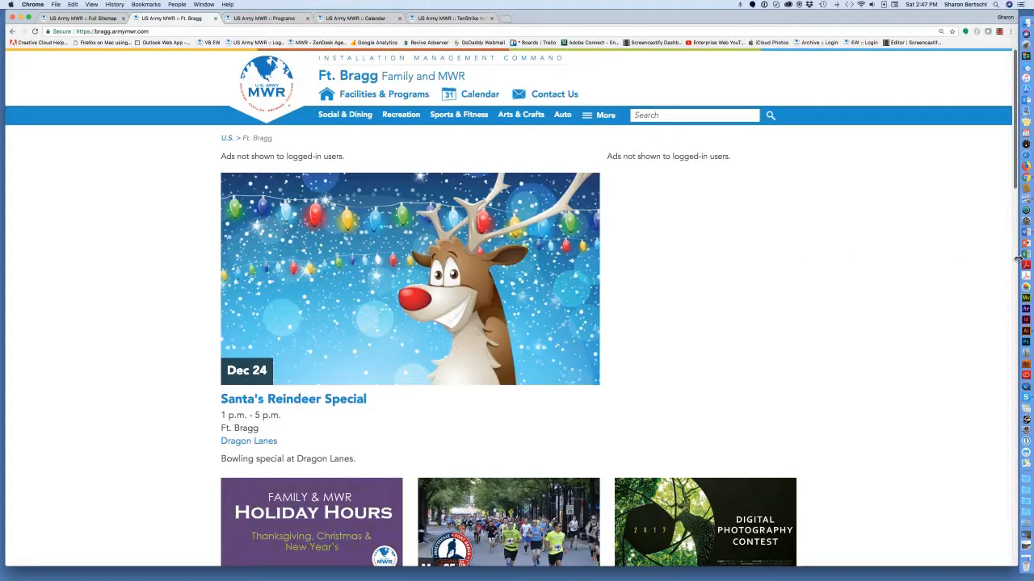
- Narrow the browser window to phone width, place it mid-screen, and open the Auto category from the site's mobile menu
drag(1016, 259, 133, 221)
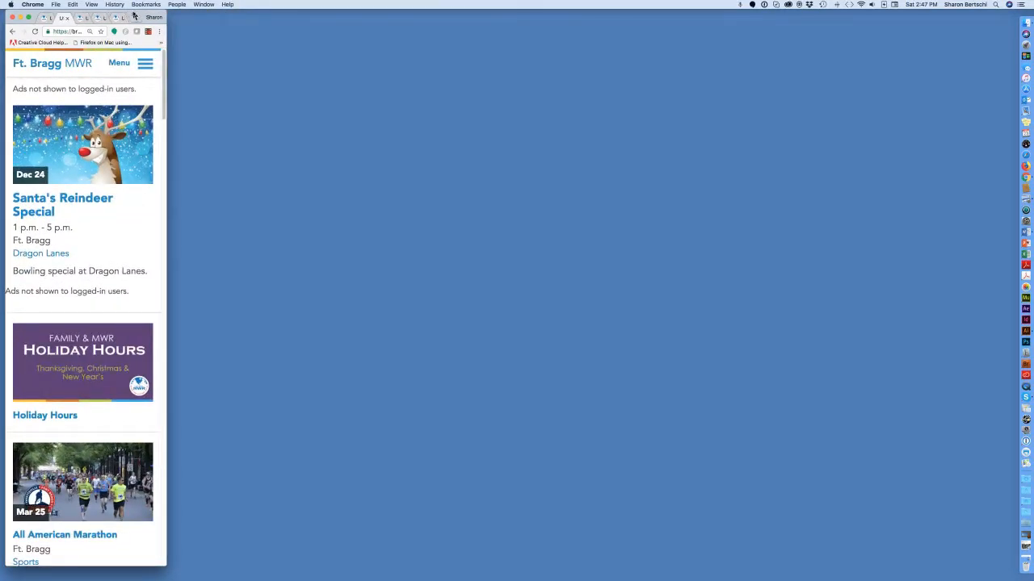
drag(135, 16, 570, 20)
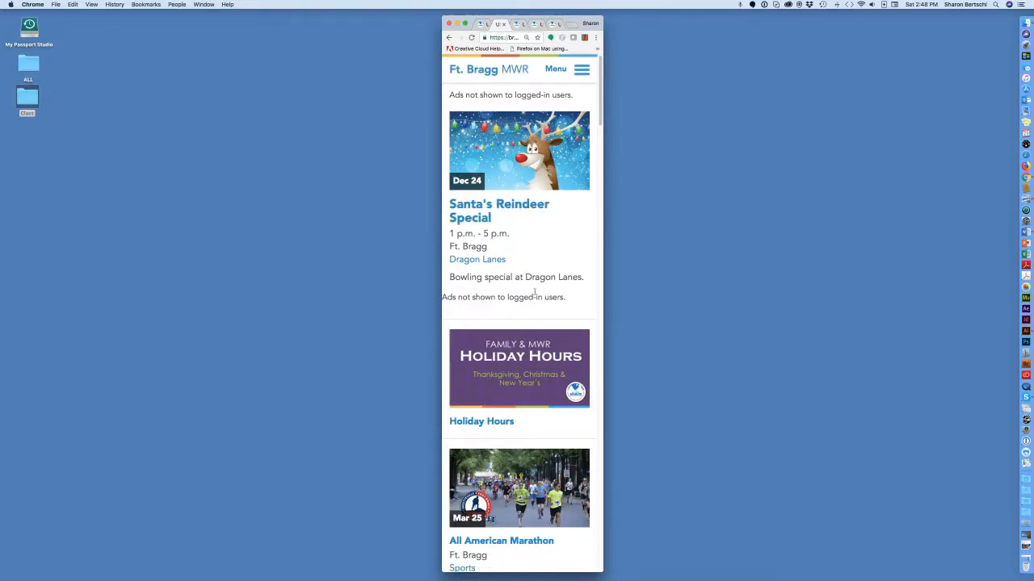
drag(600, 120, 618, 107)
click(582, 71)
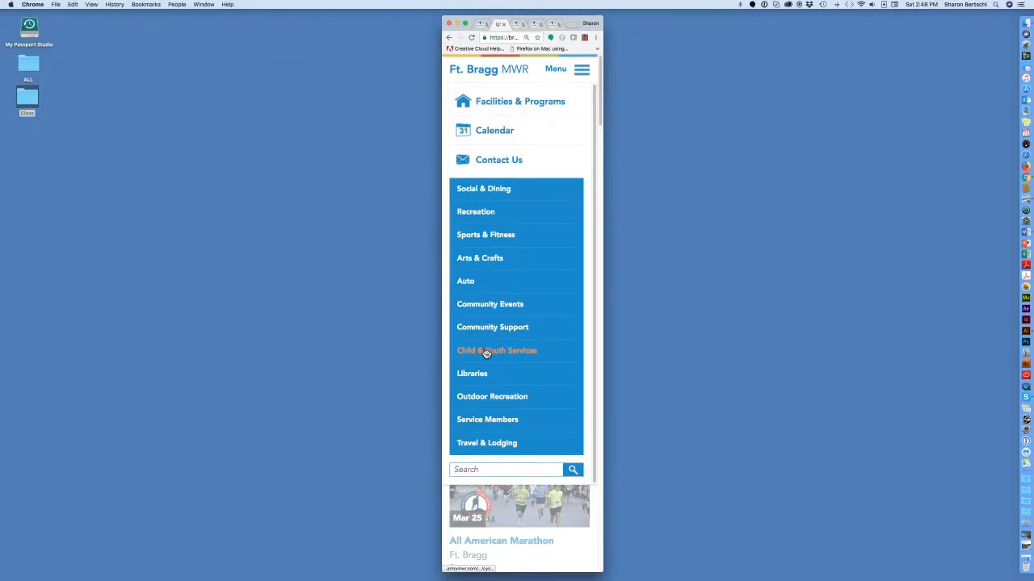
click(469, 282)
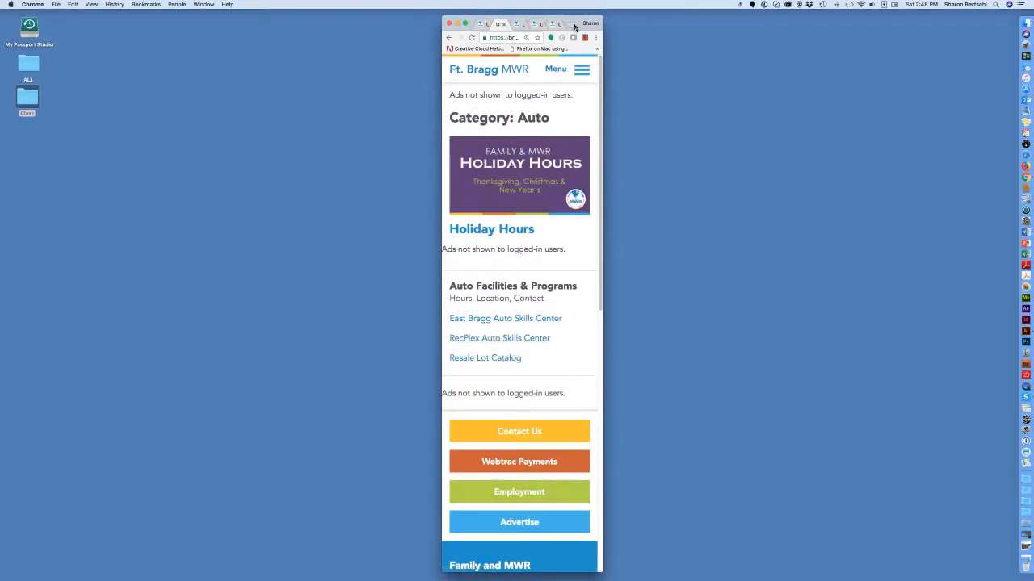
- Restore the browser window to its wide desktop layout and return to the Ft. Bragg home page
drag(575, 23, 136, 17)
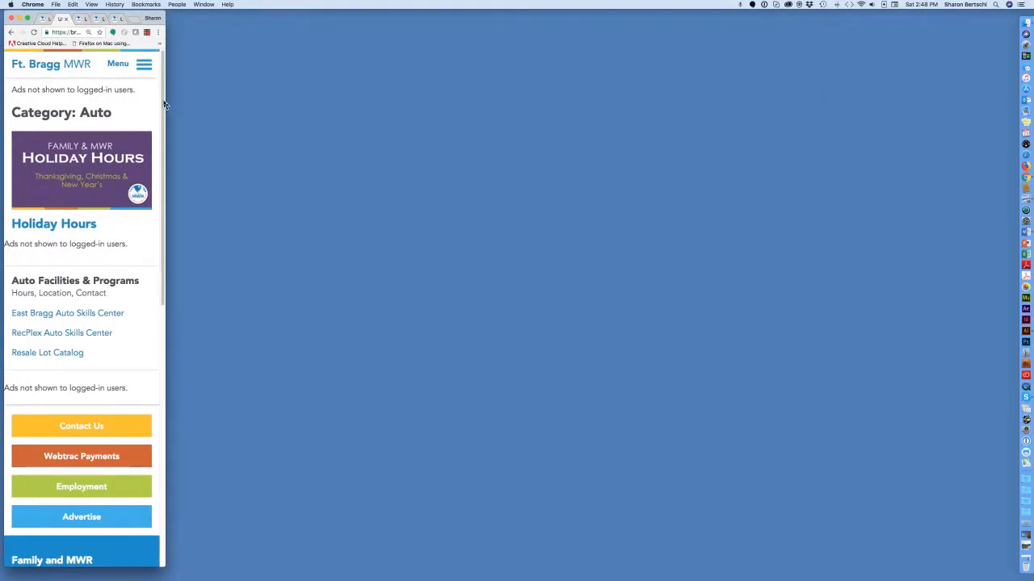
drag(164, 106, 1014, 190)
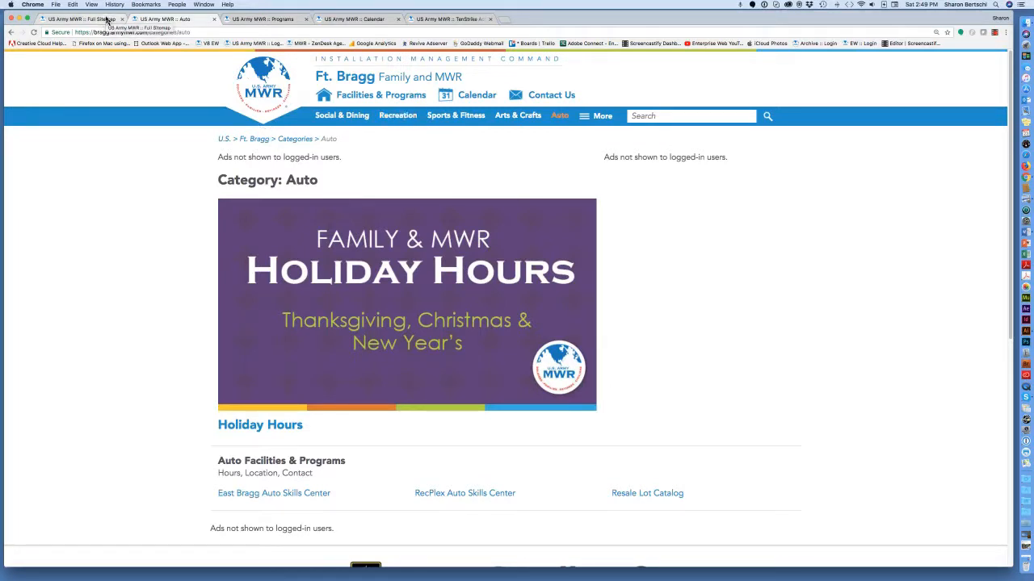
click(364, 79)
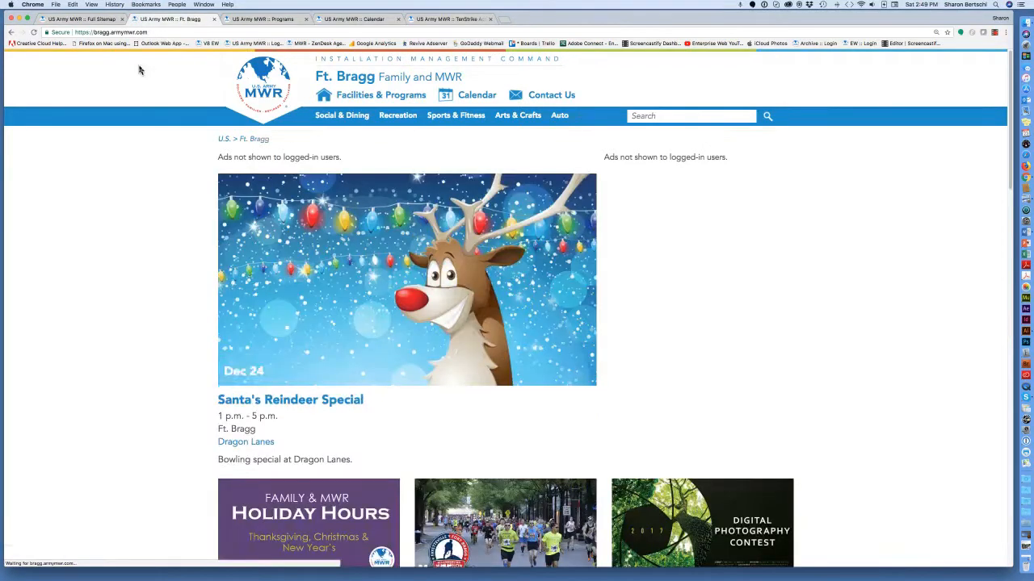
- Return to the Full Sitemap, look through the Programs pages, and show the available options for the Community Library page
click(113, 19)
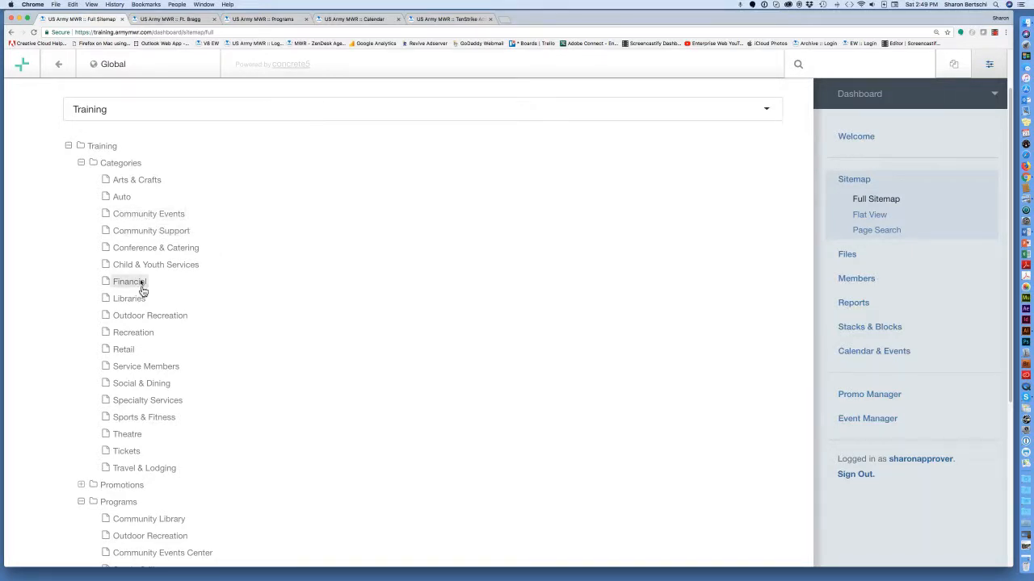
scroll(172, 365, down, 3)
scroll(173, 365, down, 5)
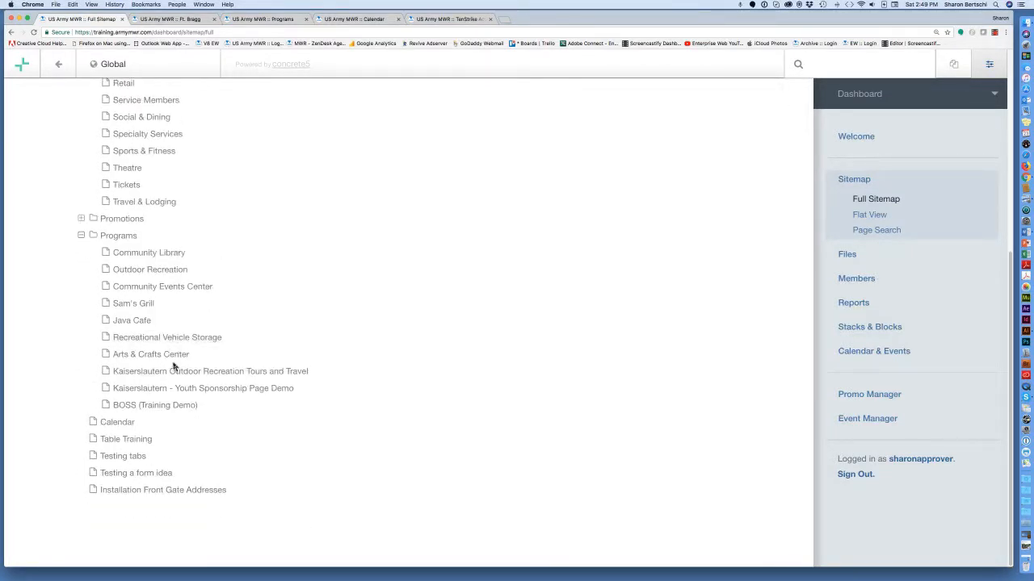
click(144, 256)
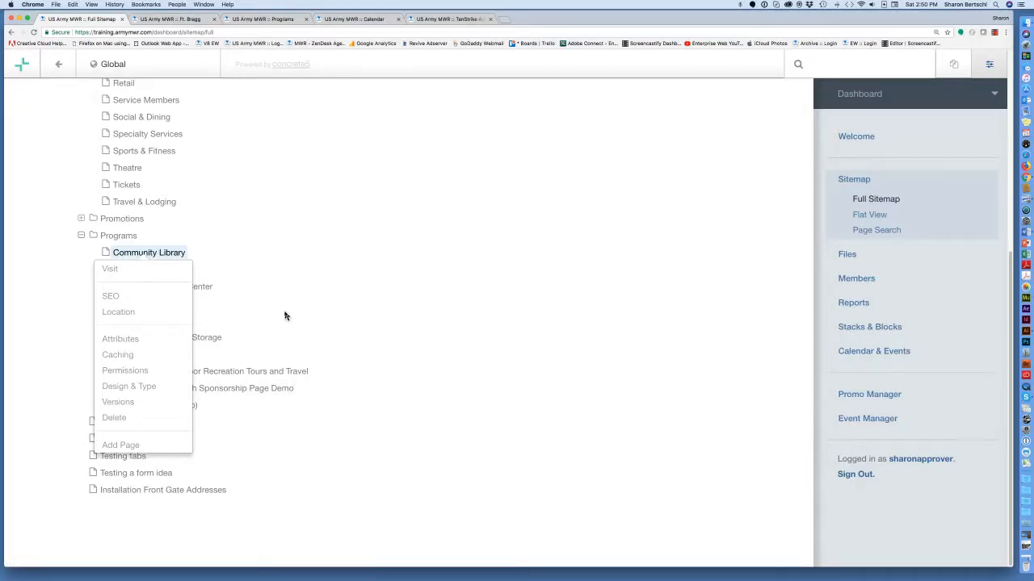
scroll(289, 294, up, 8)
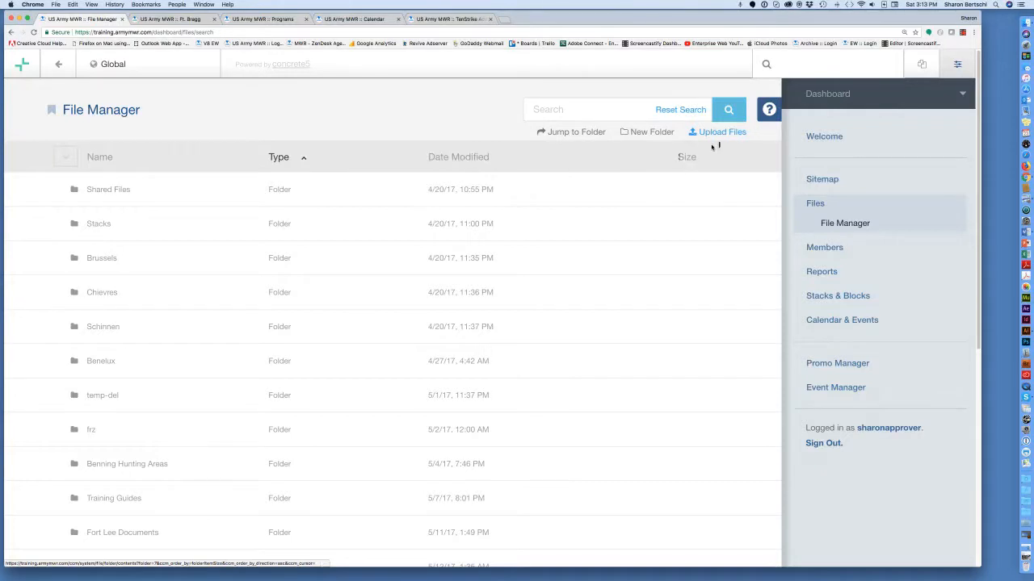
- Open the Shared Files folder in the File Manager and look through its image files
click(108, 190)
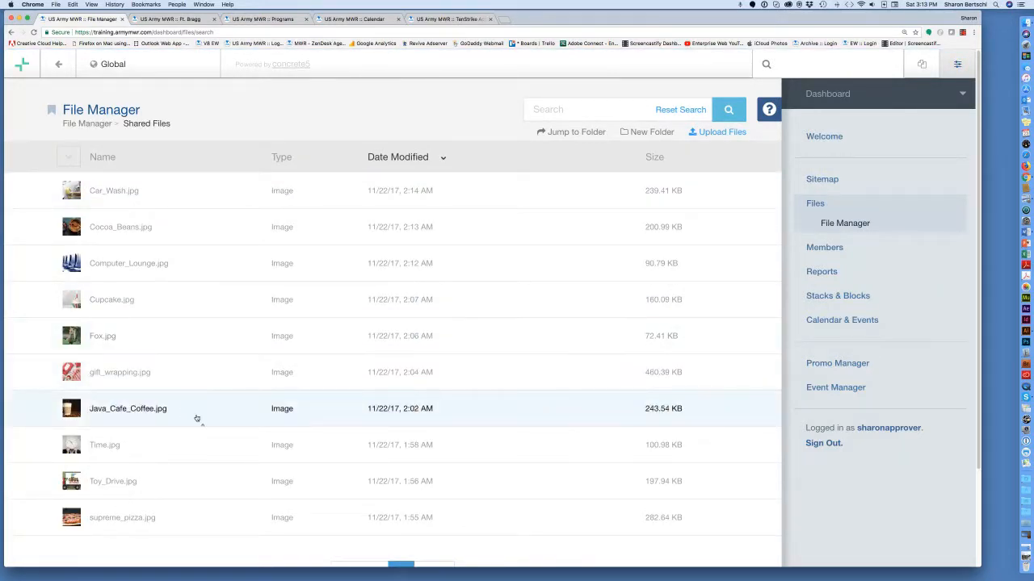
scroll(210, 436, down, 2)
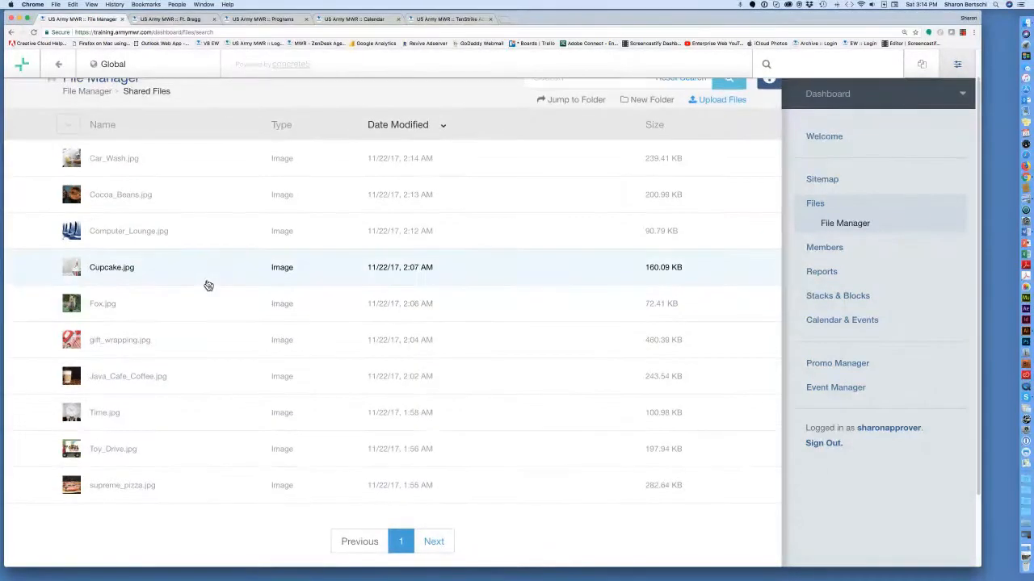
scroll(208, 286, up, 2)
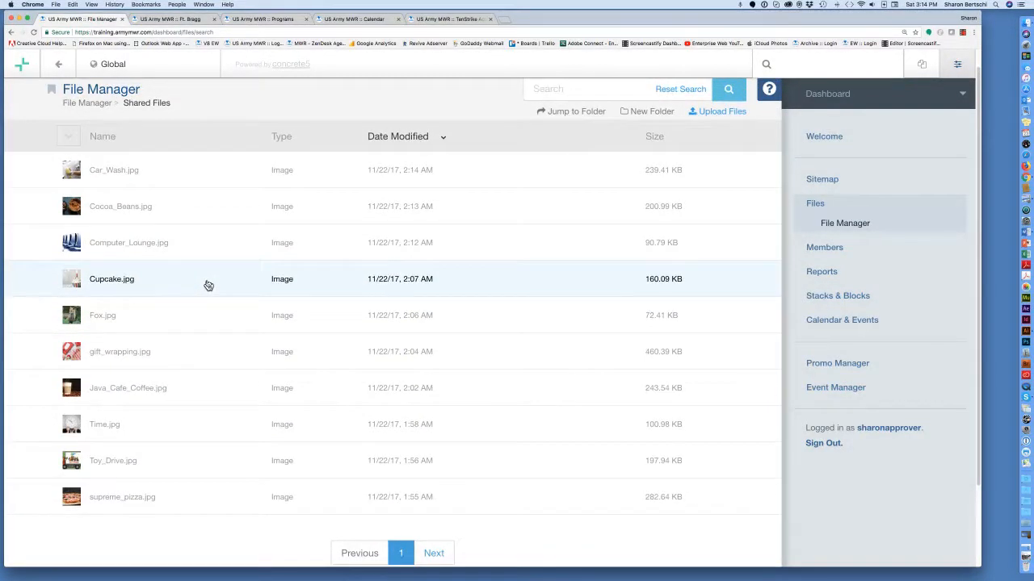
scroll(343, 301, up, 1)
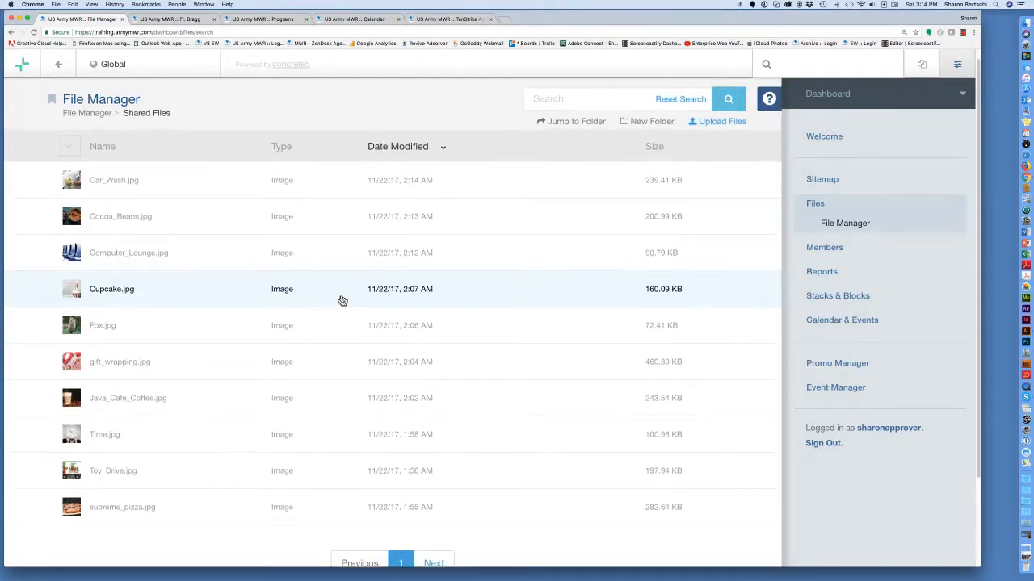
- Search the Shared Files folder for "waterpark" and examine the names of the matching files up close
click(565, 99)
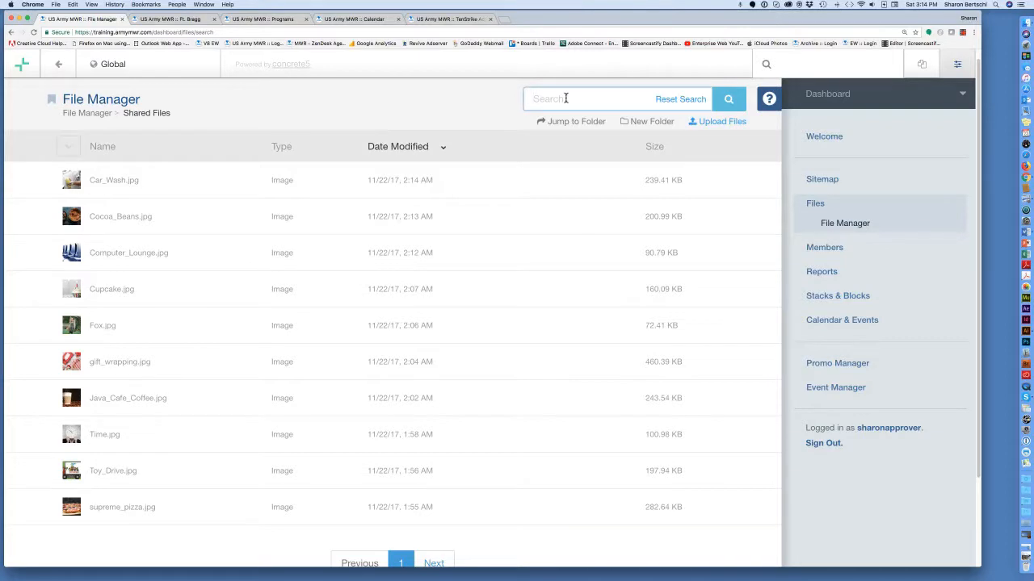
text(waterpark)
click(731, 103)
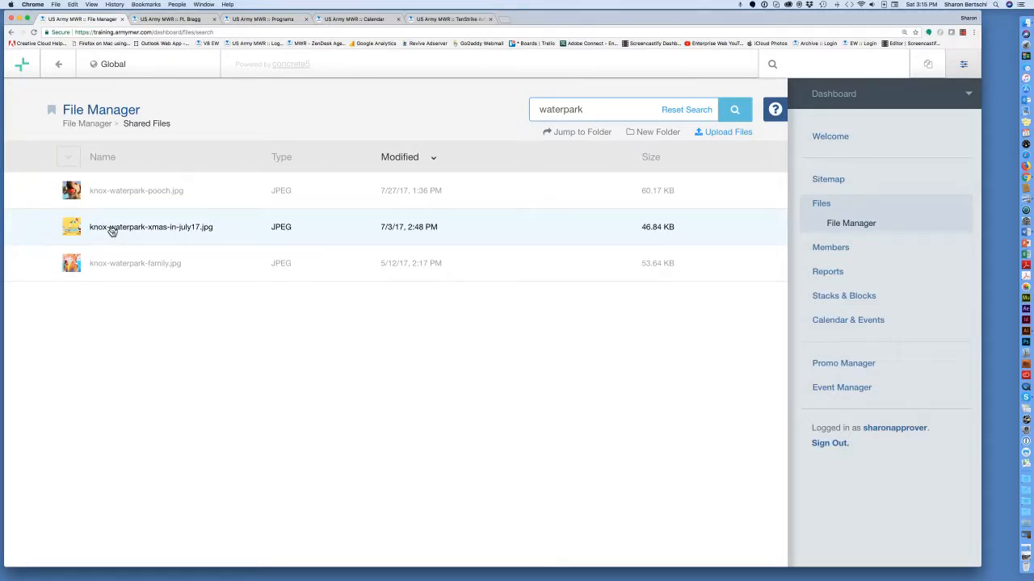
key(super+equal)
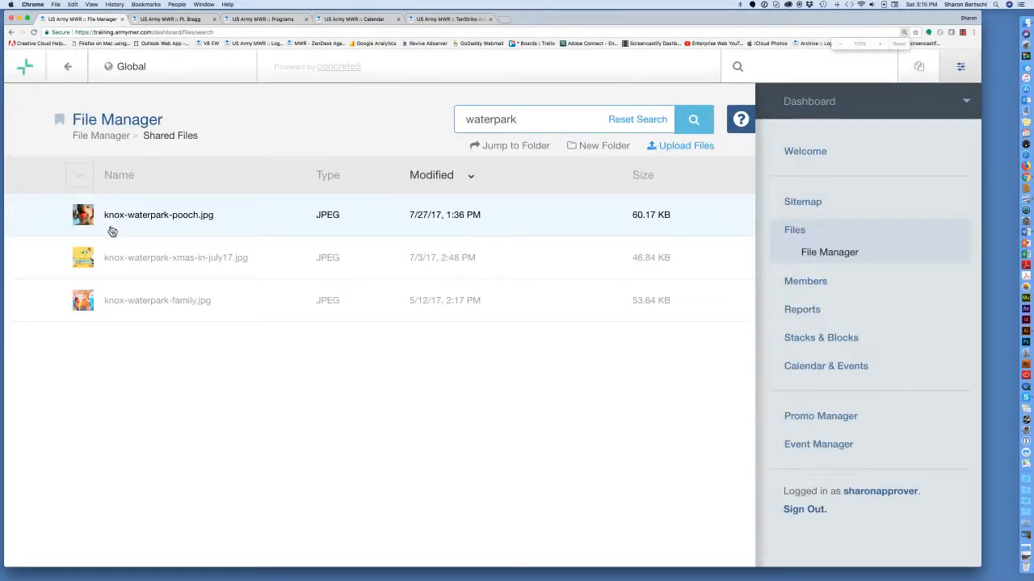
key(super+equal)
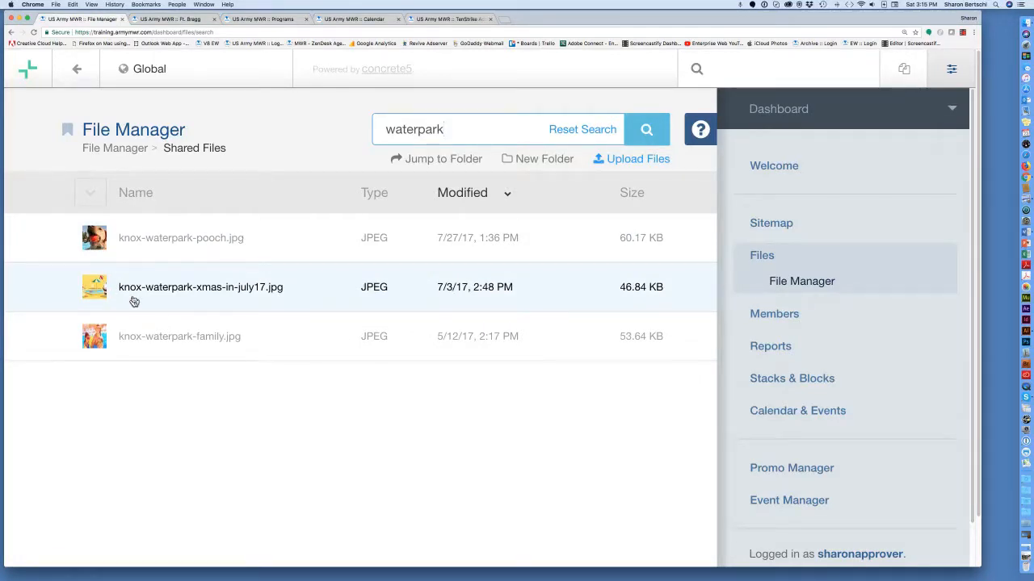
key(super+minus)
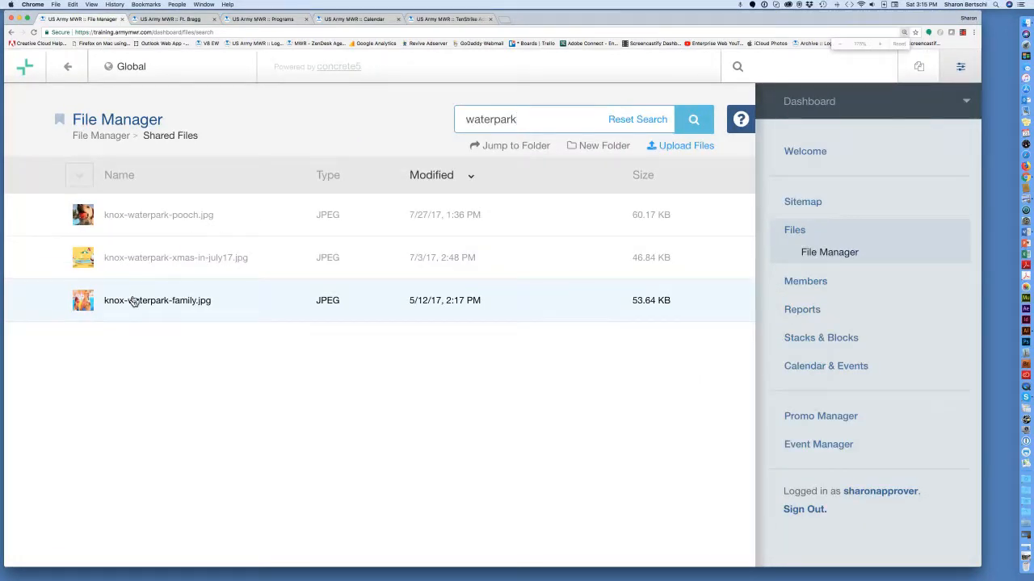
key(super+minus)
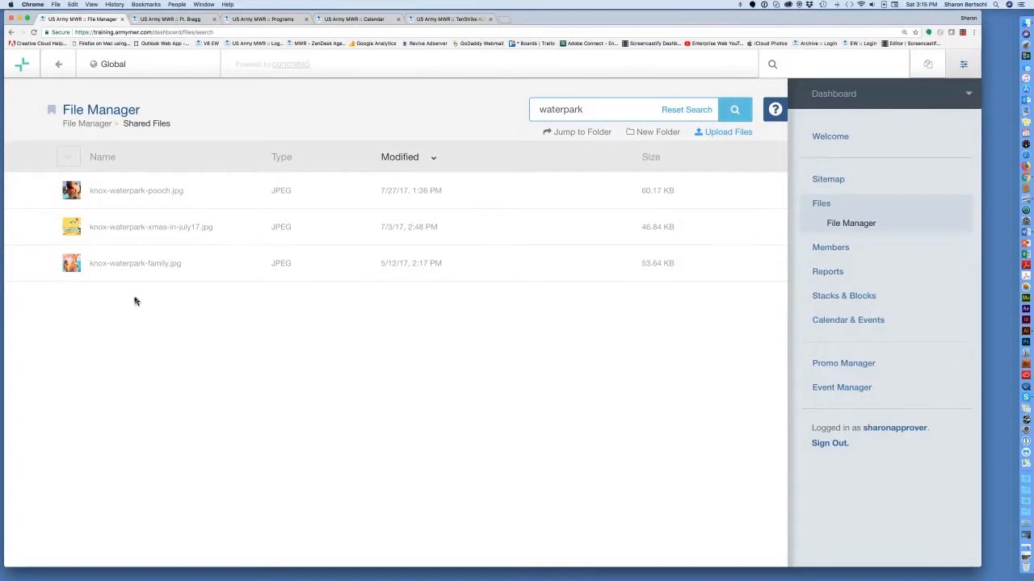
- Open the properties of knox-waterpark-pooch.jpg and review its details, description, tags and image dimensions
click(103, 194)
click(103, 194)
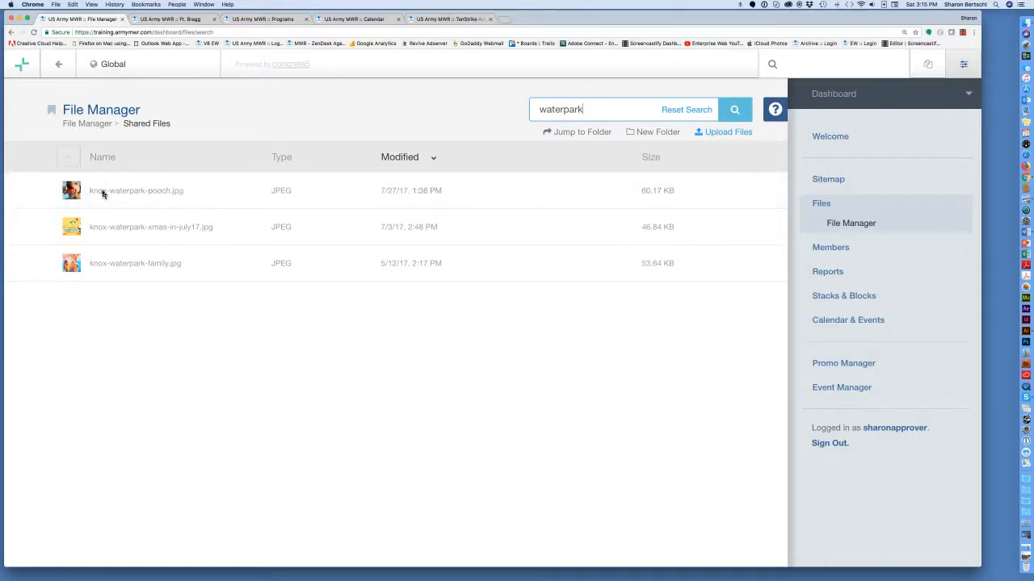
click(103, 195)
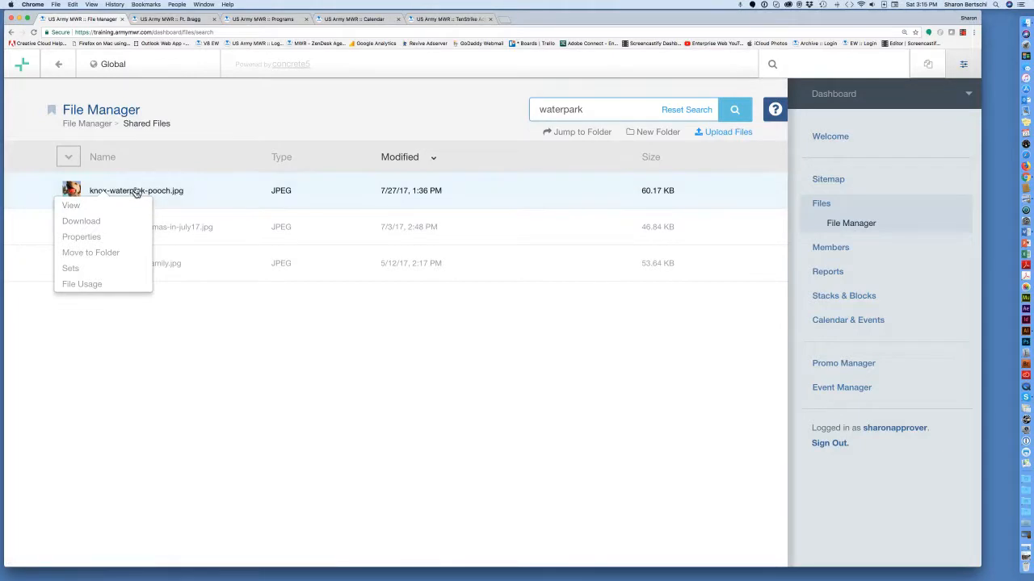
click(76, 239)
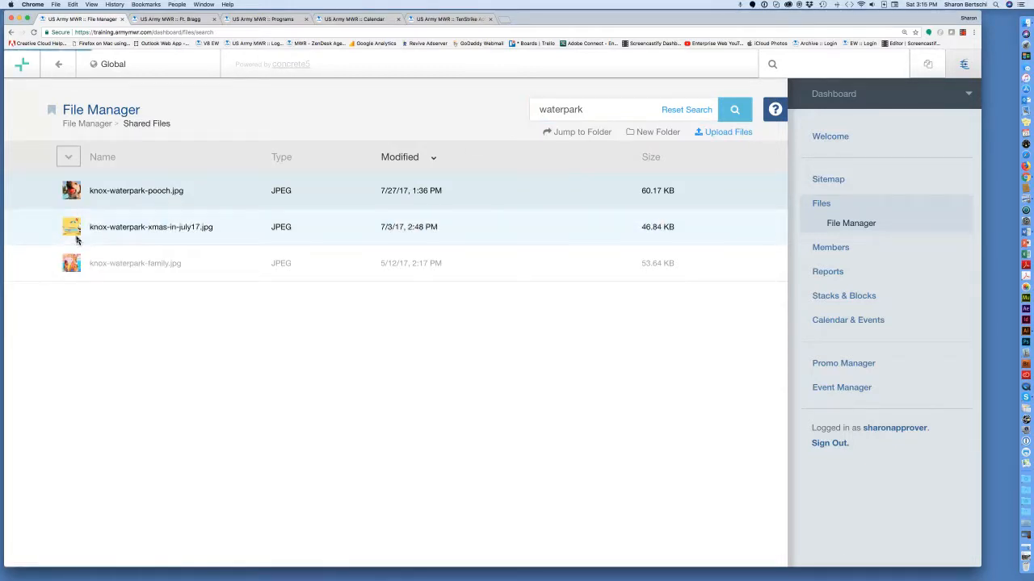
scroll(445, 445, down, 4)
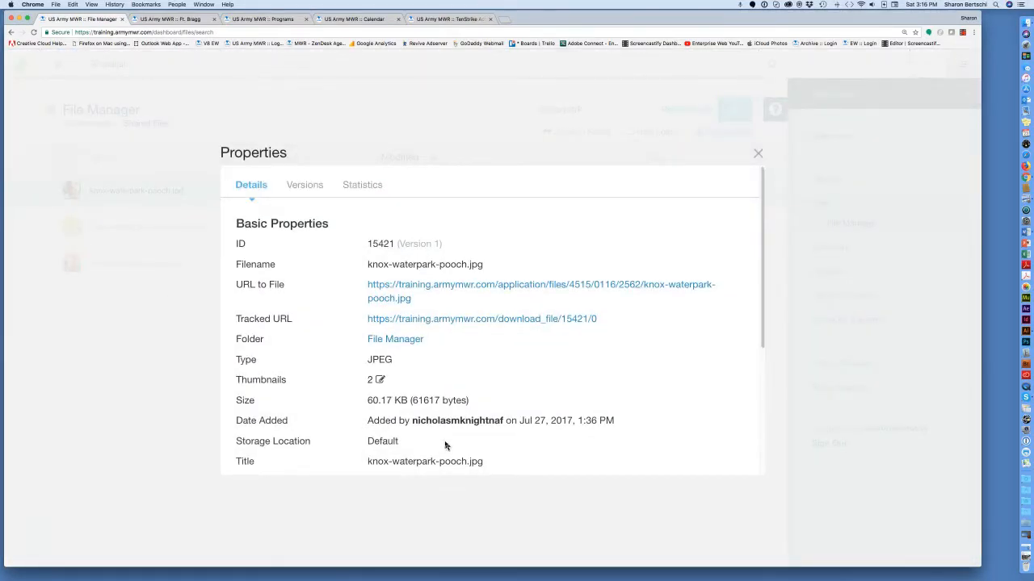
scroll(445, 446, down, 2)
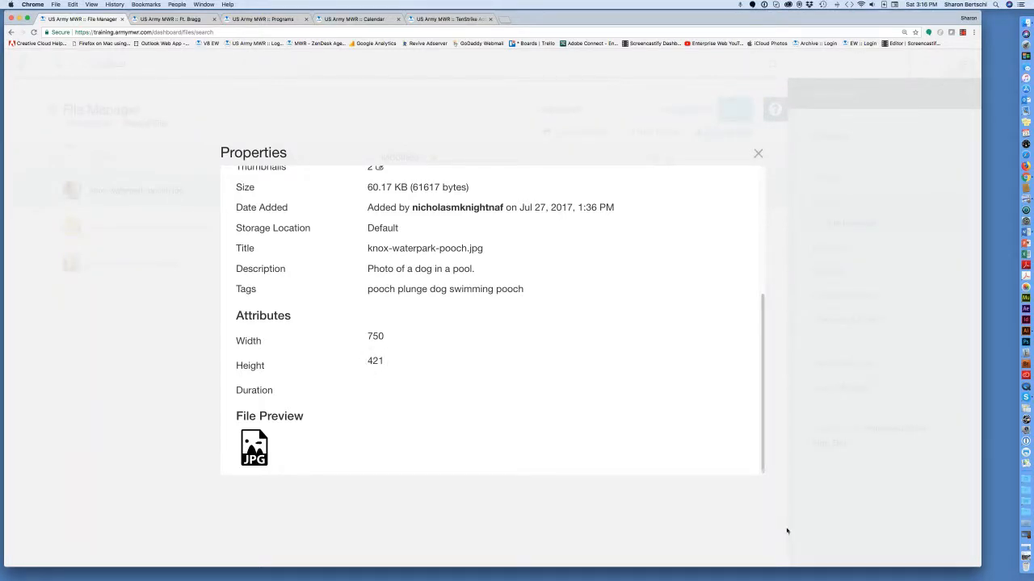
- Compare the dimensions with the image-size reference in Preview, minimize the reference, and close the file's properties
click(1028, 558)
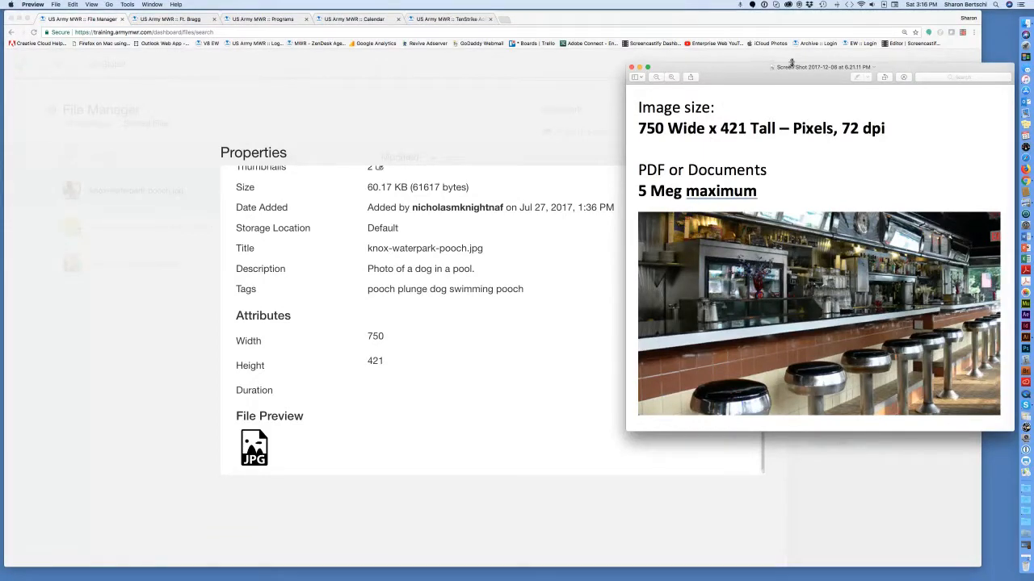
drag(779, 80, 653, 87)
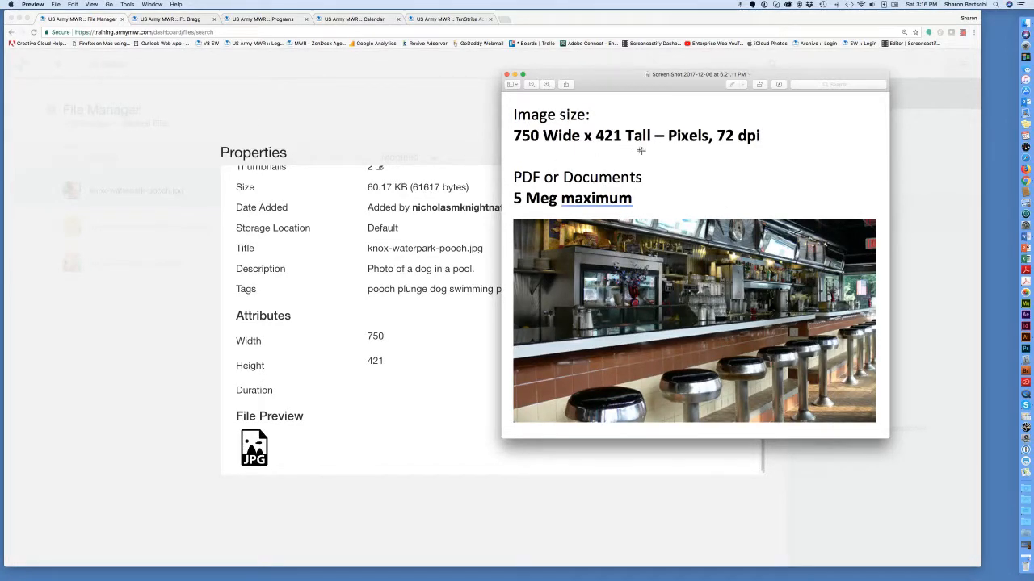
click(515, 75)
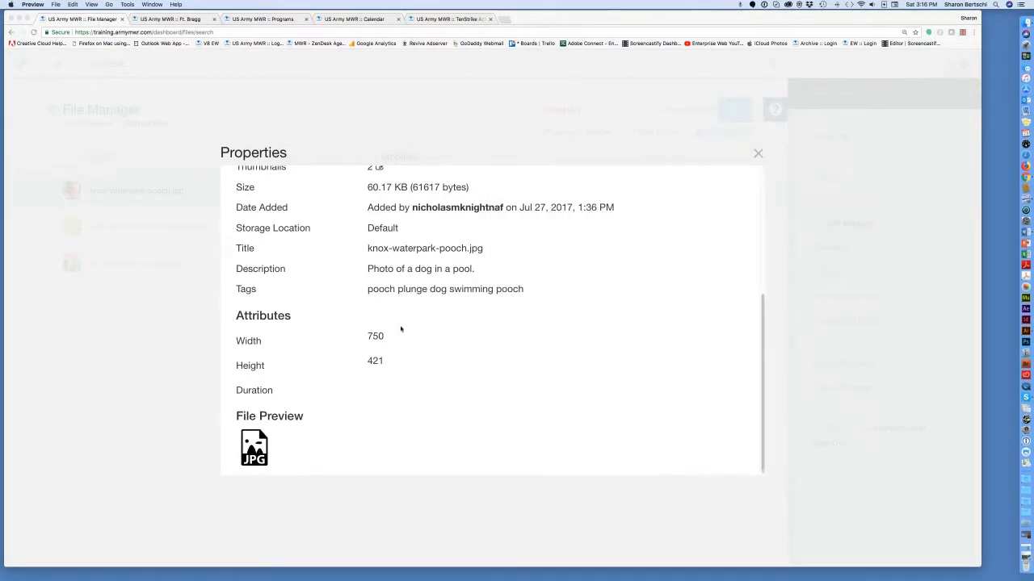
click(757, 155)
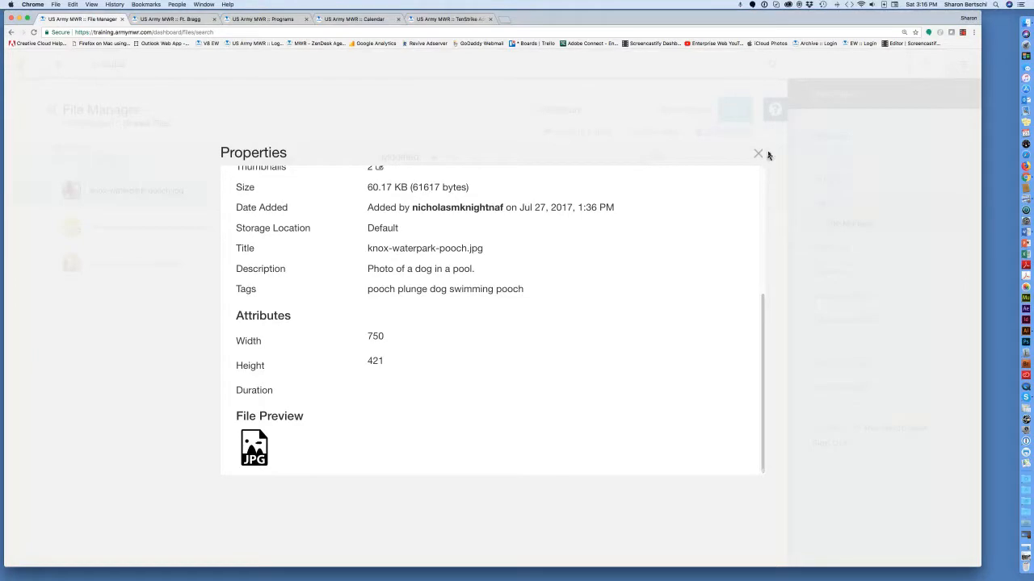
click(759, 156)
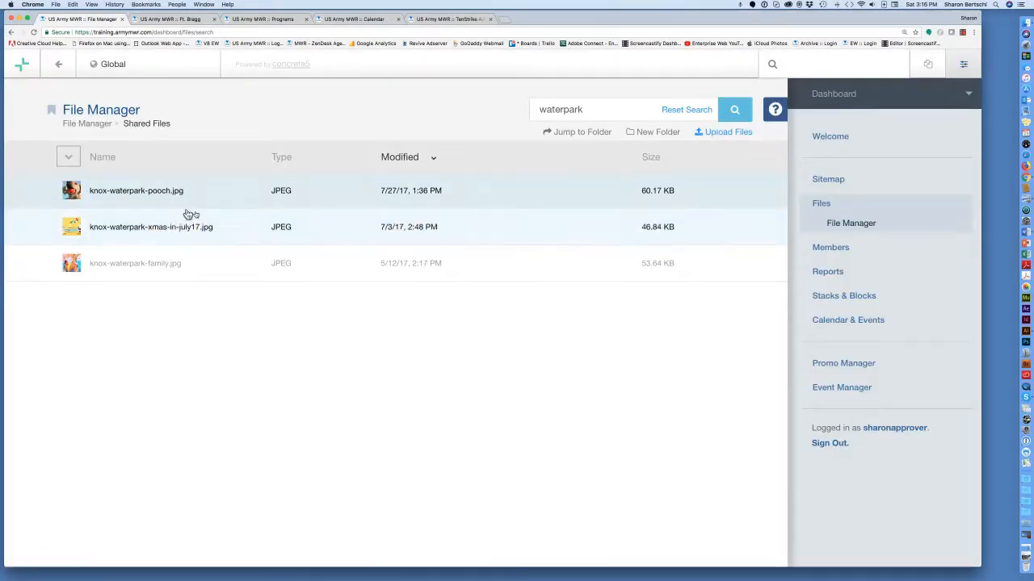
- Open the image preview of knox-waterpark-pooch.jpg from the waterpark search results
click(104, 194)
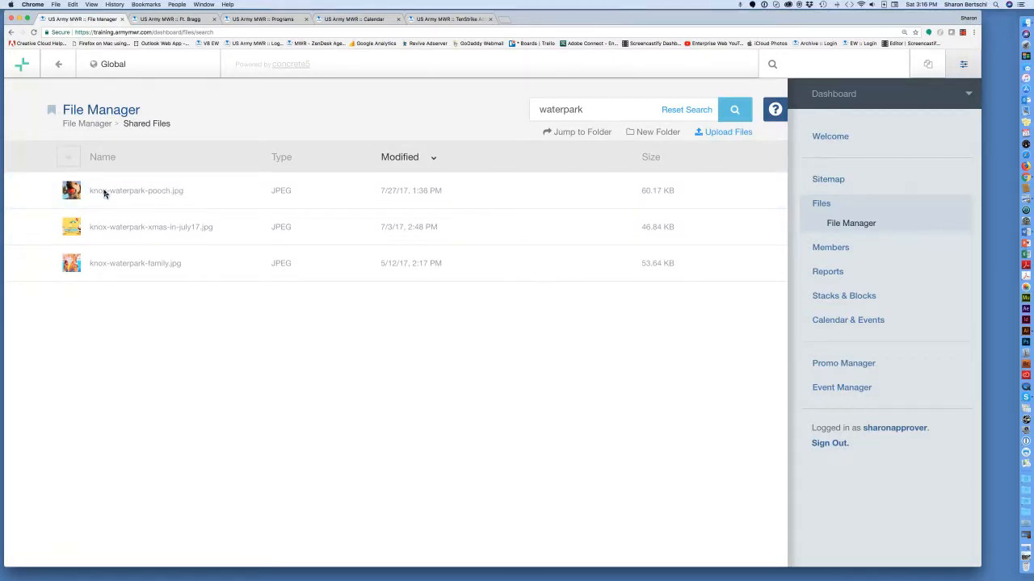
click(104, 194)
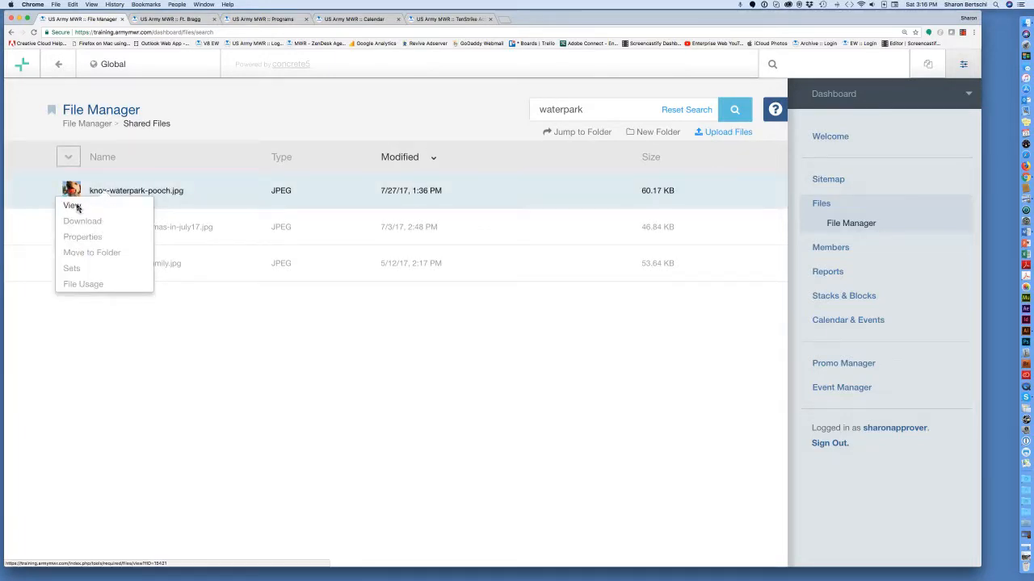
click(78, 209)
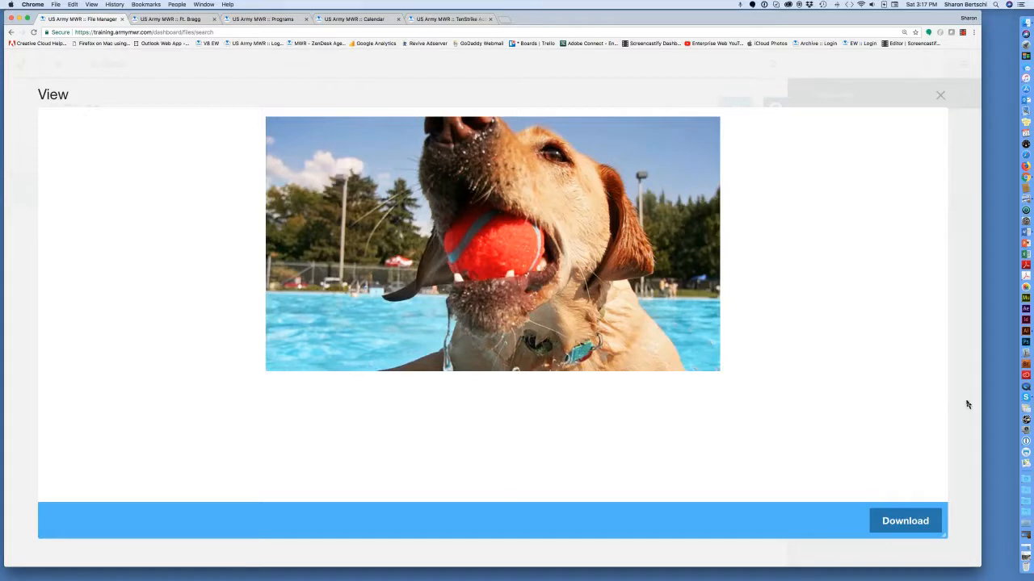
- Narrow the browser window, save the previewed dog image to the desktop, and close the preview
drag(981, 397, 903, 400)
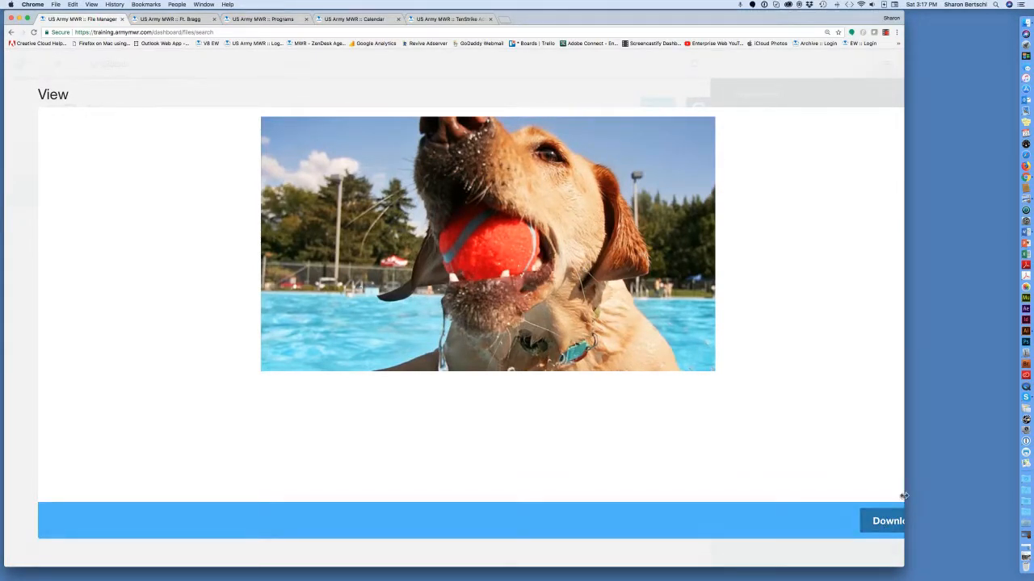
drag(905, 497, 948, 500)
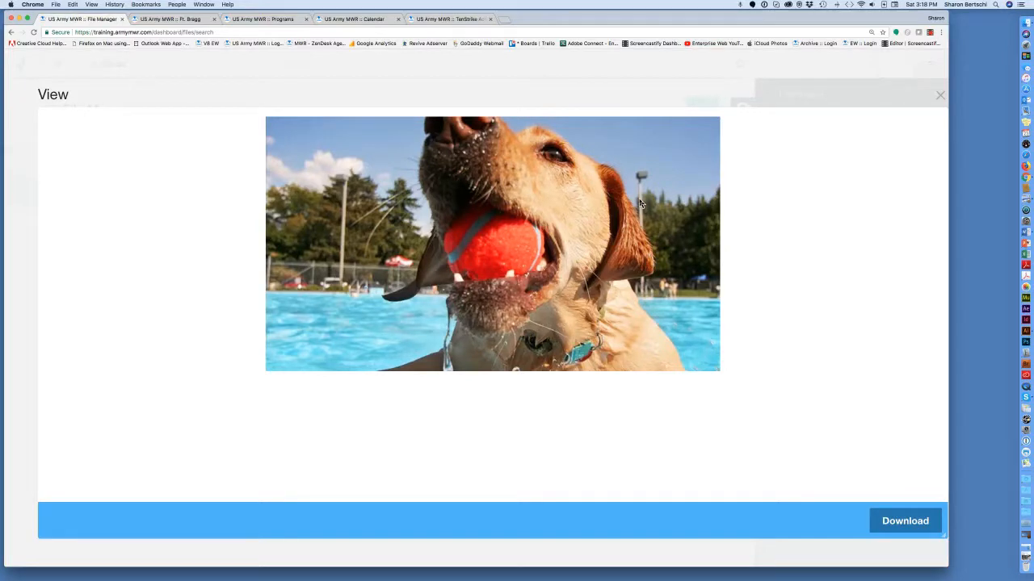
drag(640, 203, 1002, 174)
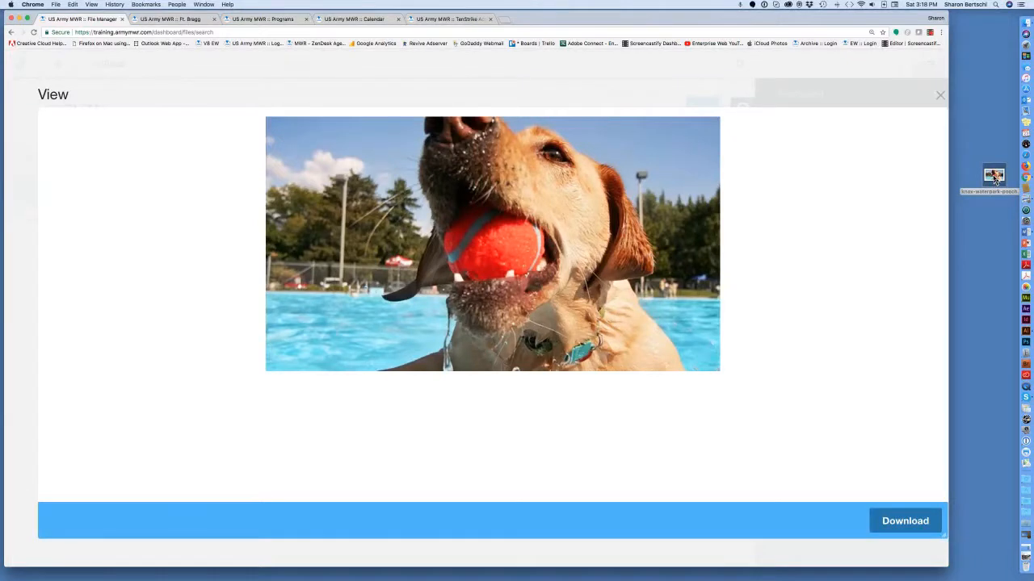
click(940, 97)
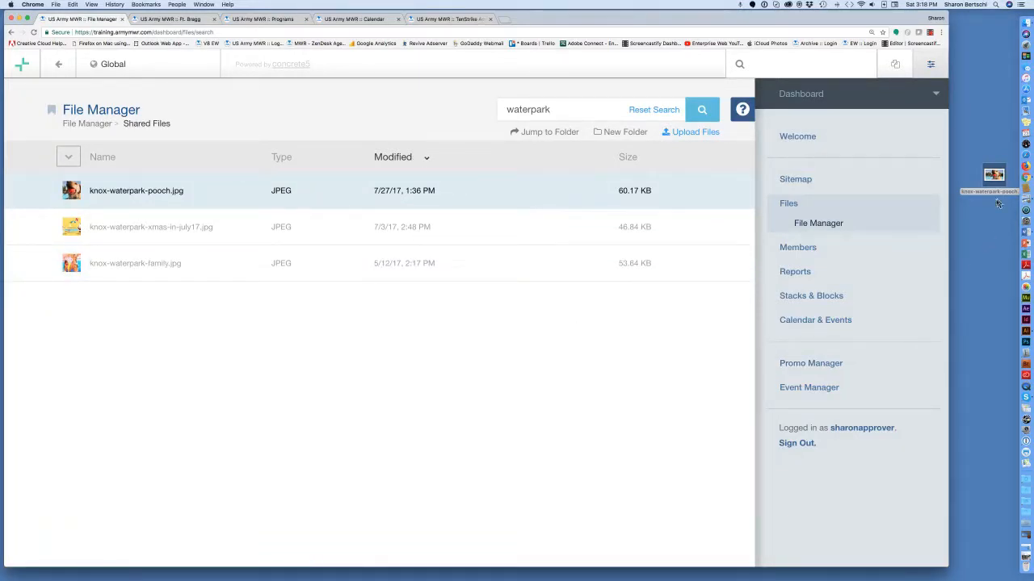
- Rename the saved image on the desktop as dog.jpg
click(994, 175)
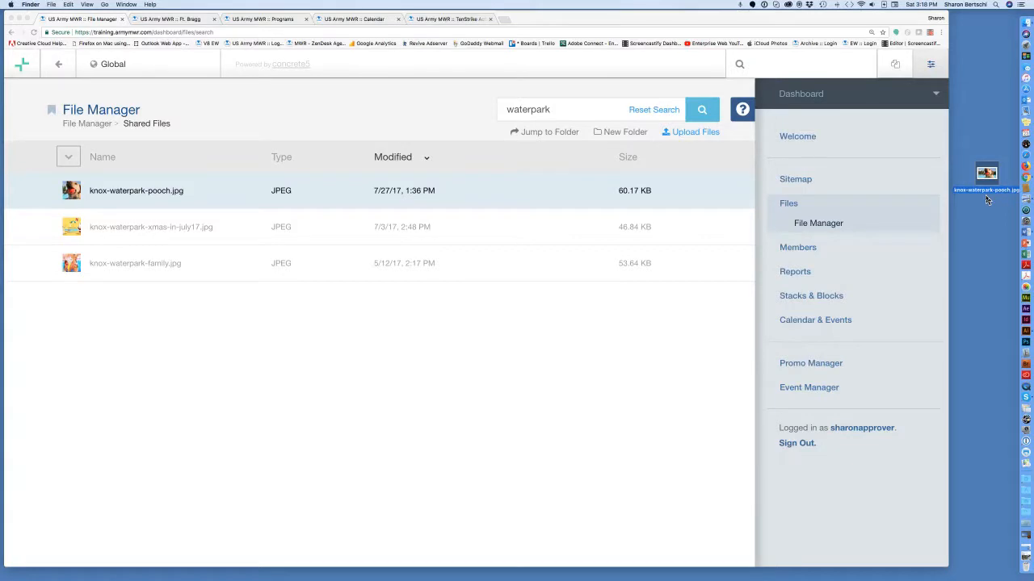
drag(986, 173, 983, 172)
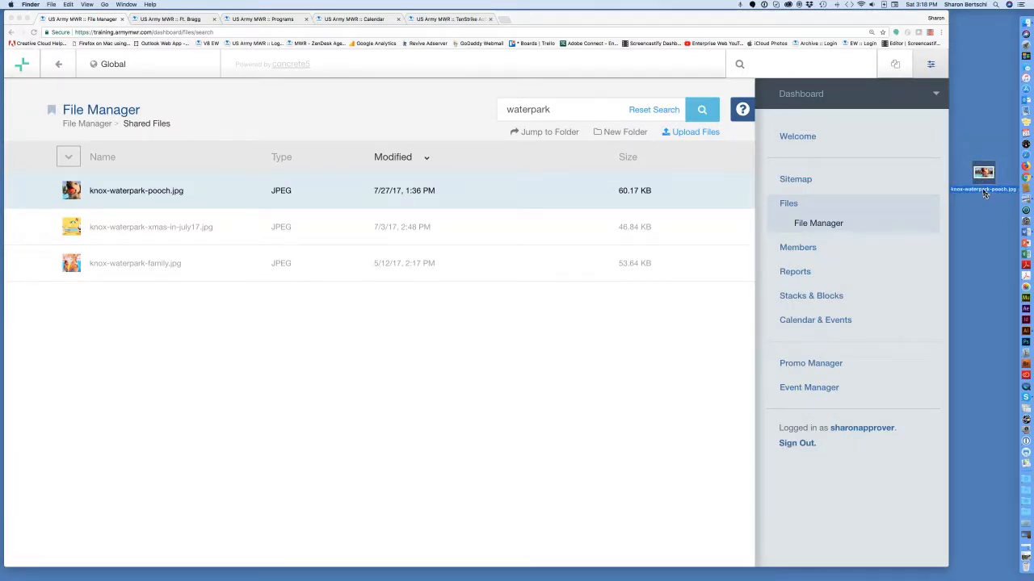
click(983, 190)
click(980, 239)
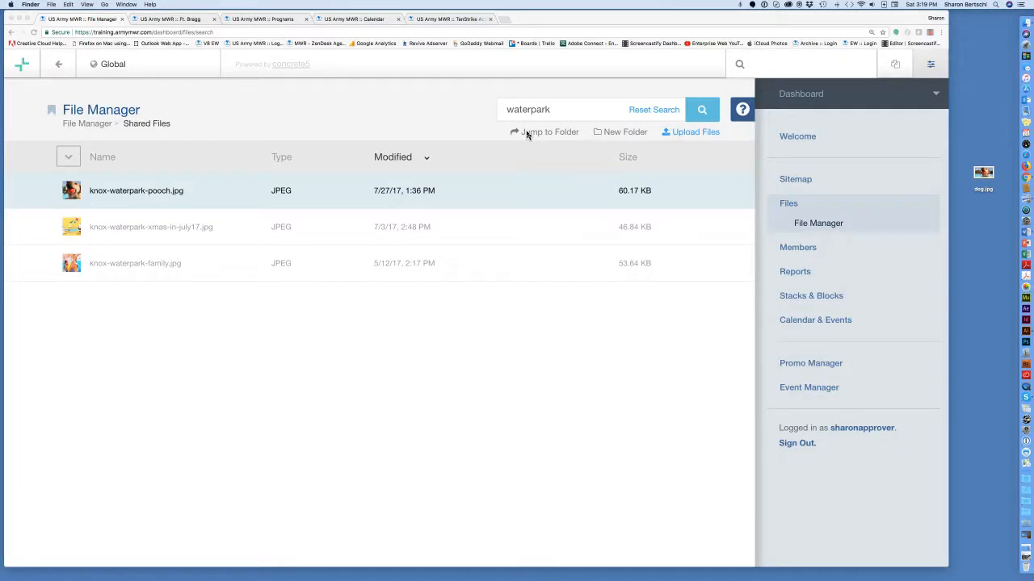
- Jump to the Training for New Users folder in the File Manager and look over its files
click(527, 135)
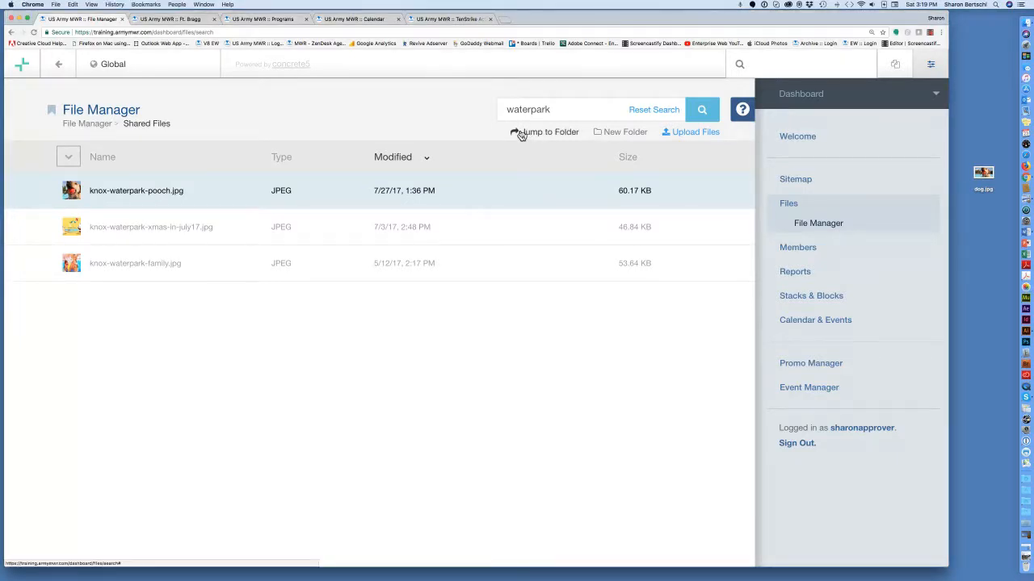
click(523, 136)
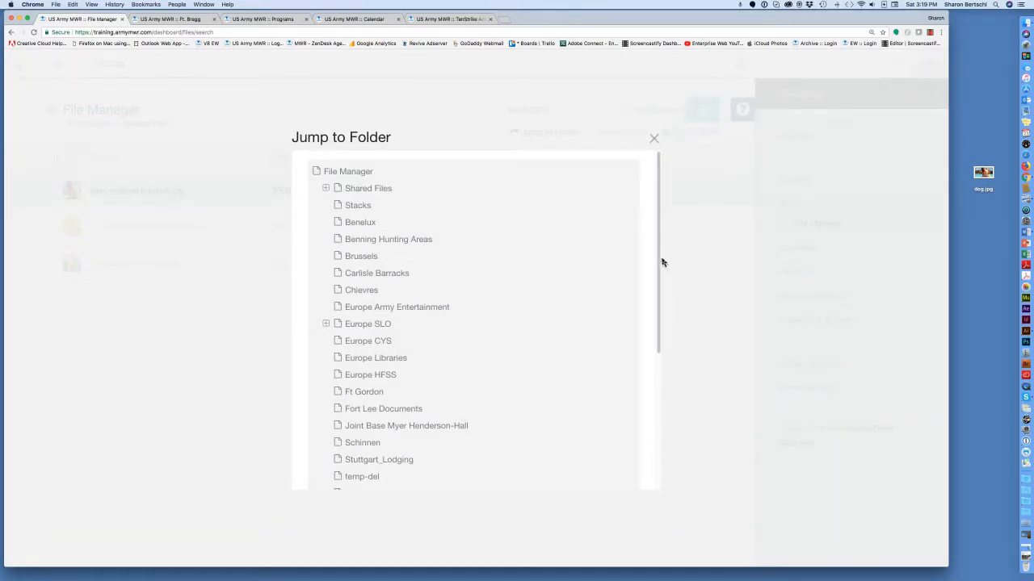
scroll(656, 274, down, 1)
drag(657, 275, 635, 374)
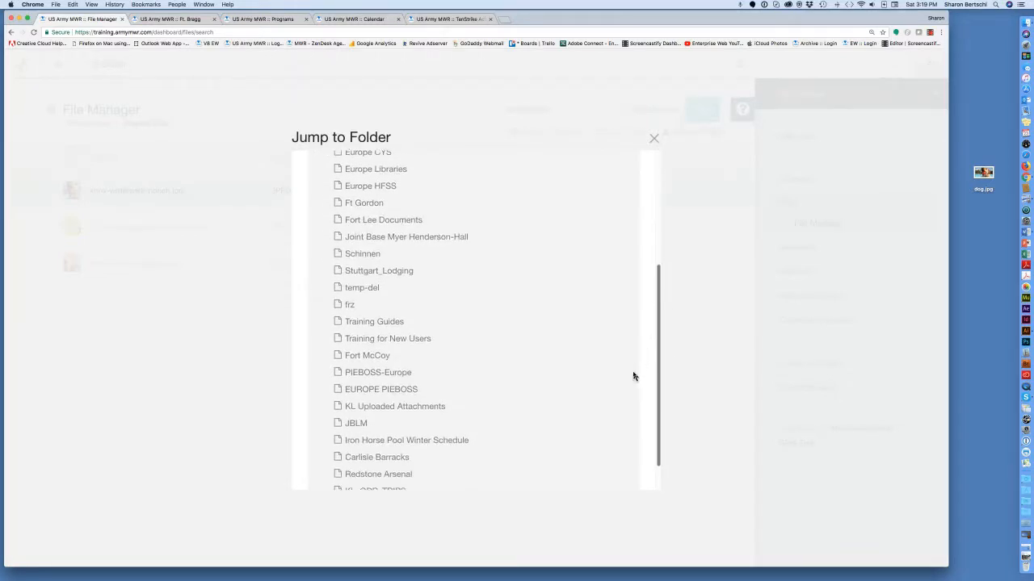
click(355, 340)
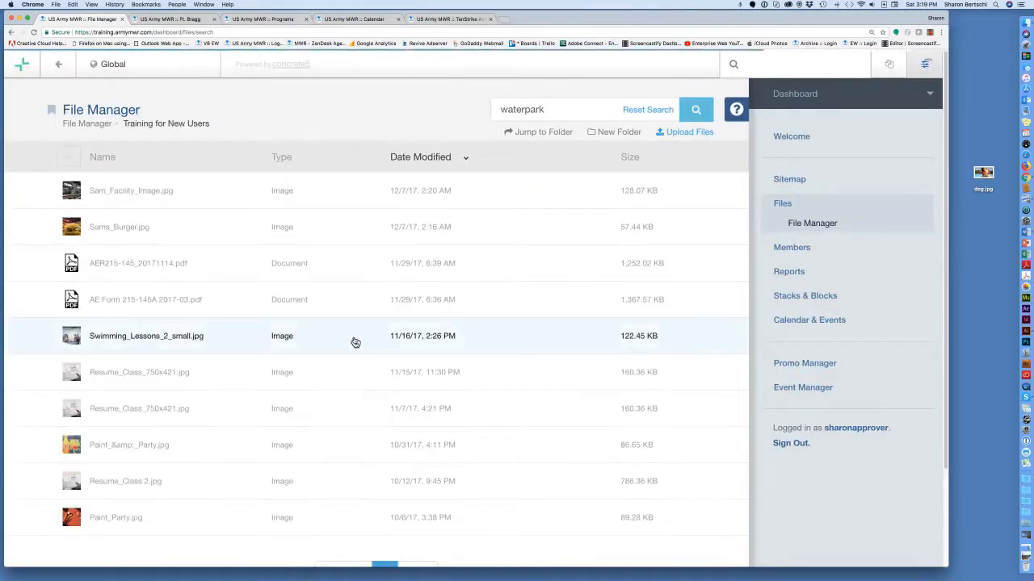
scroll(406, 289, down, 1)
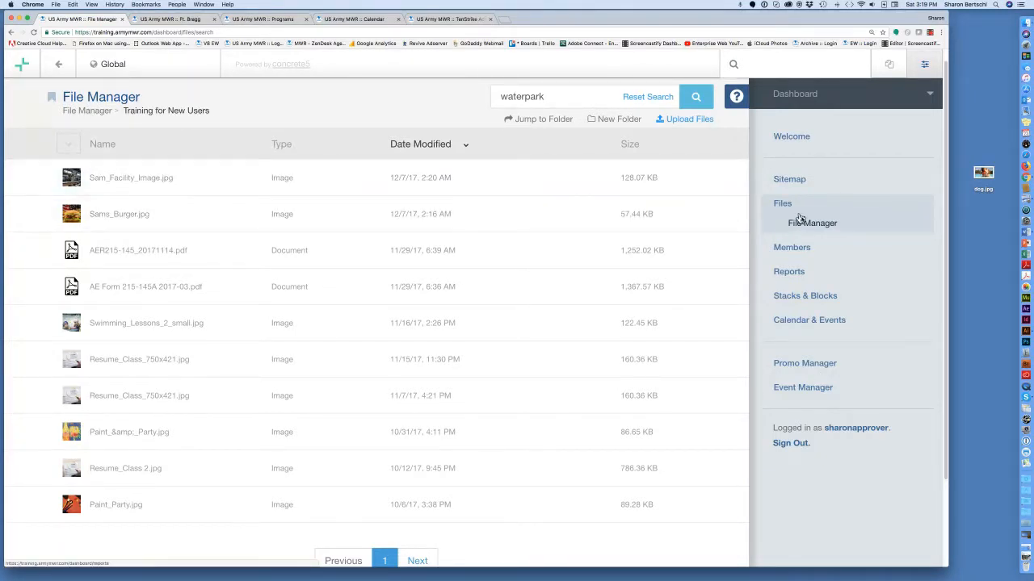
- Upload dog.jpg from the desktop to the Training for New Users folder and open its properties and sets
click(684, 123)
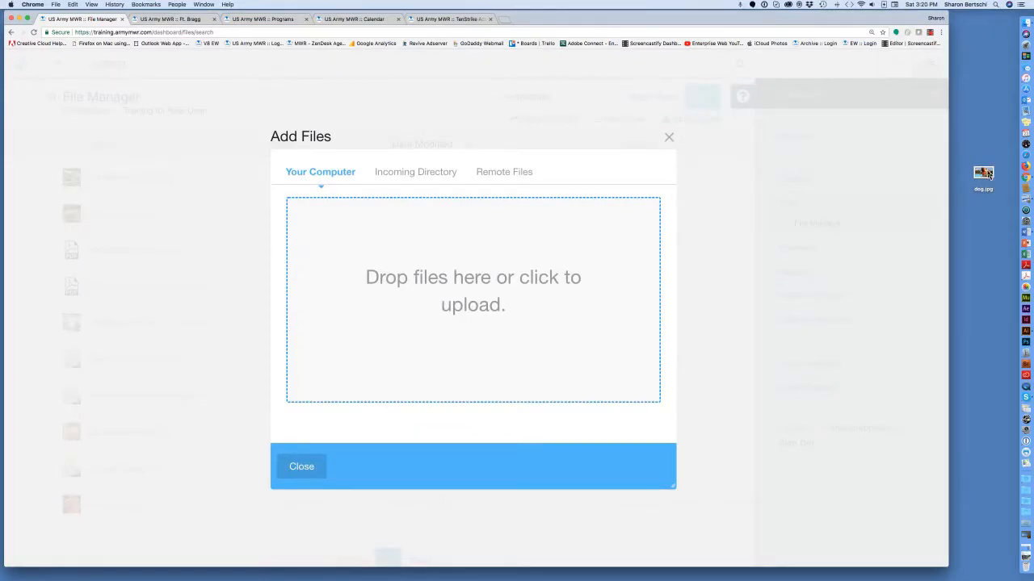
drag(987, 175, 554, 263)
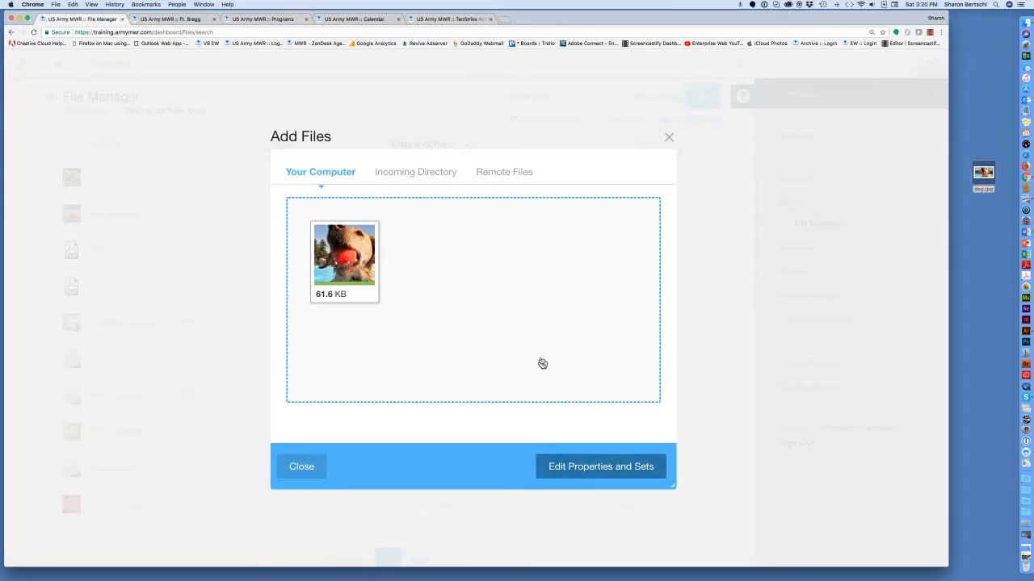
click(586, 468)
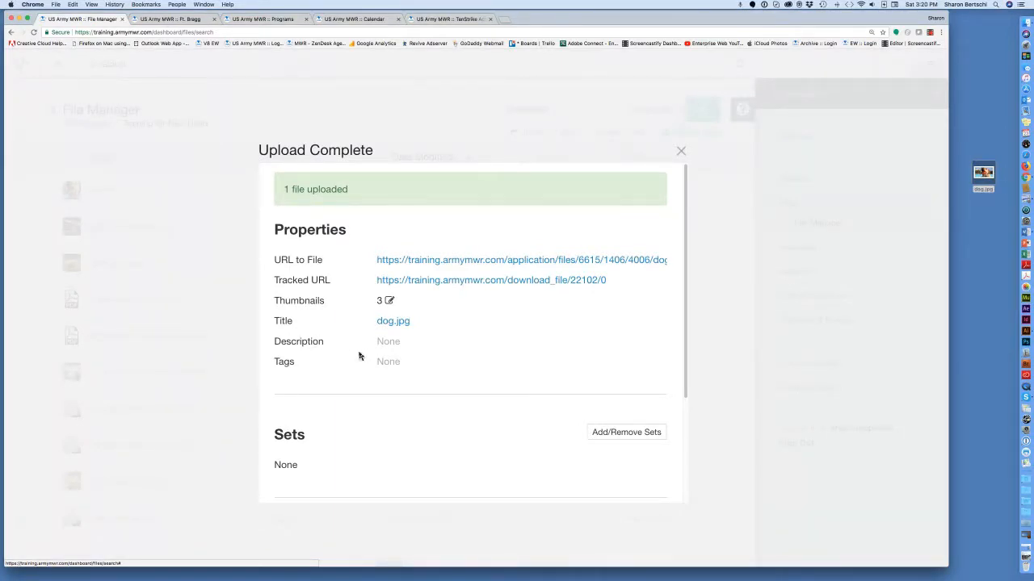
- Set the uploaded file's description to "Training Dog at the Waterpark"
click(382, 345)
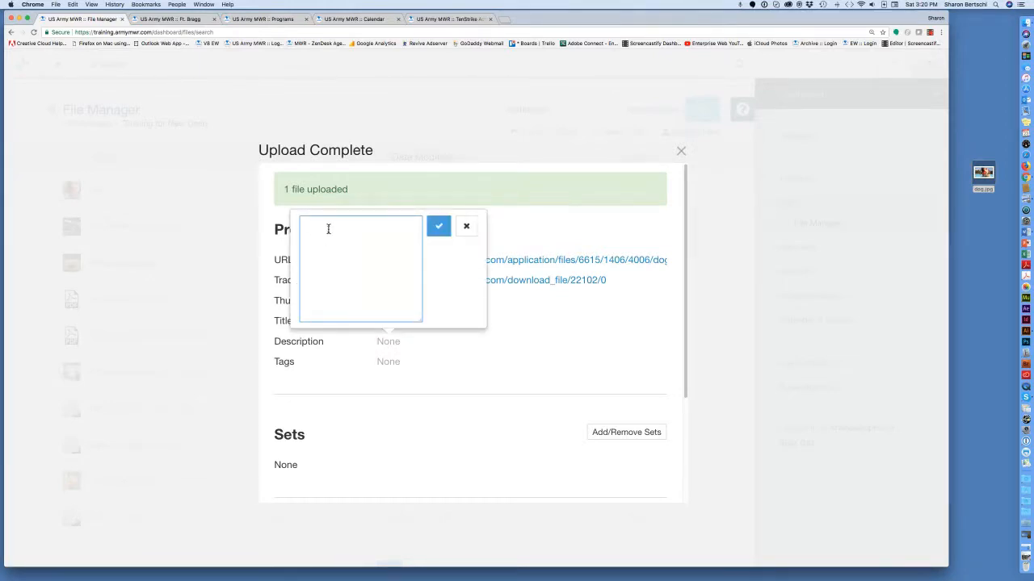
text(Training Dog at the Waterpark)
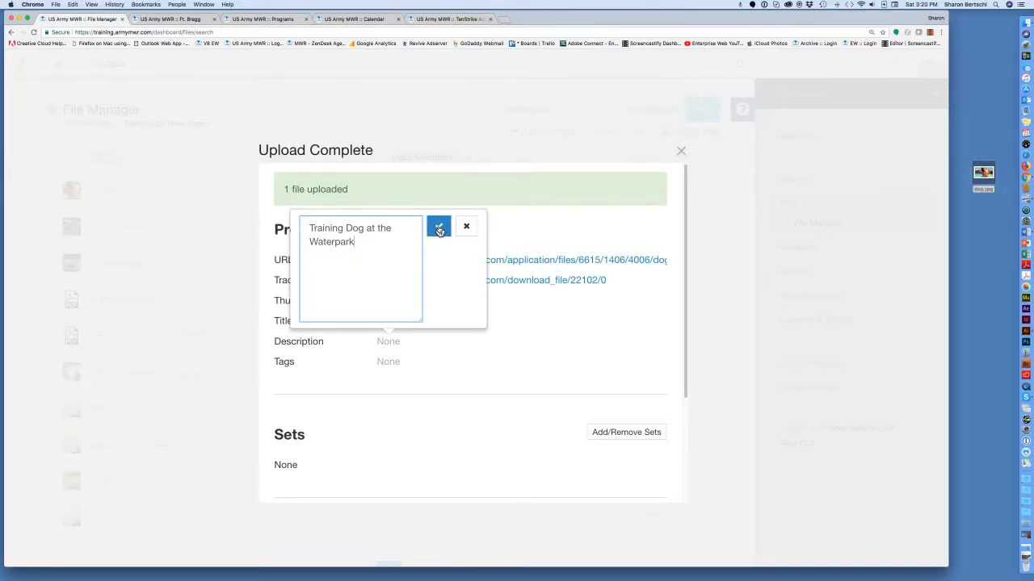
click(439, 231)
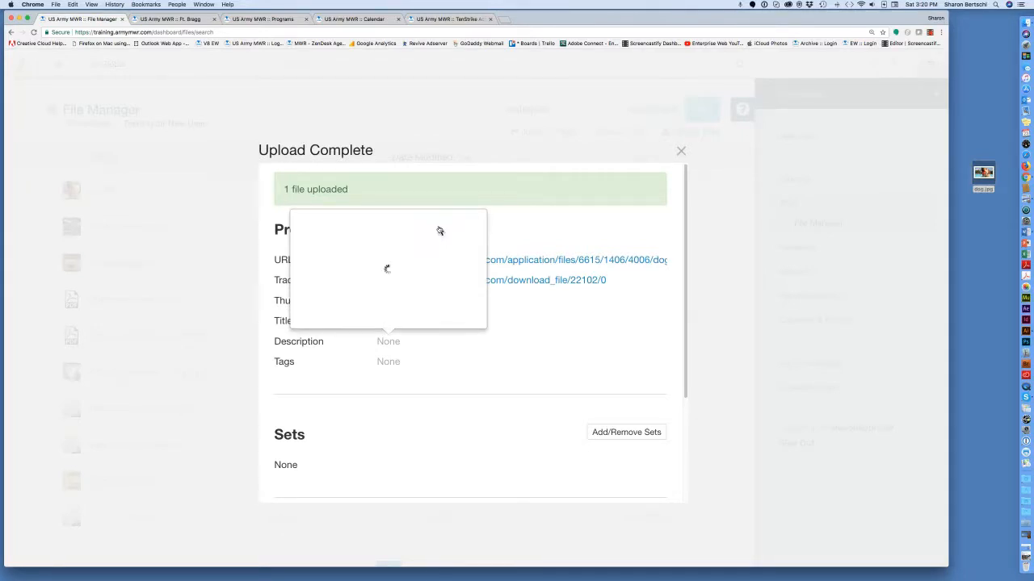
- Add the tags "Dog water park swimming" to the uploaded file and close its upload details
click(387, 364)
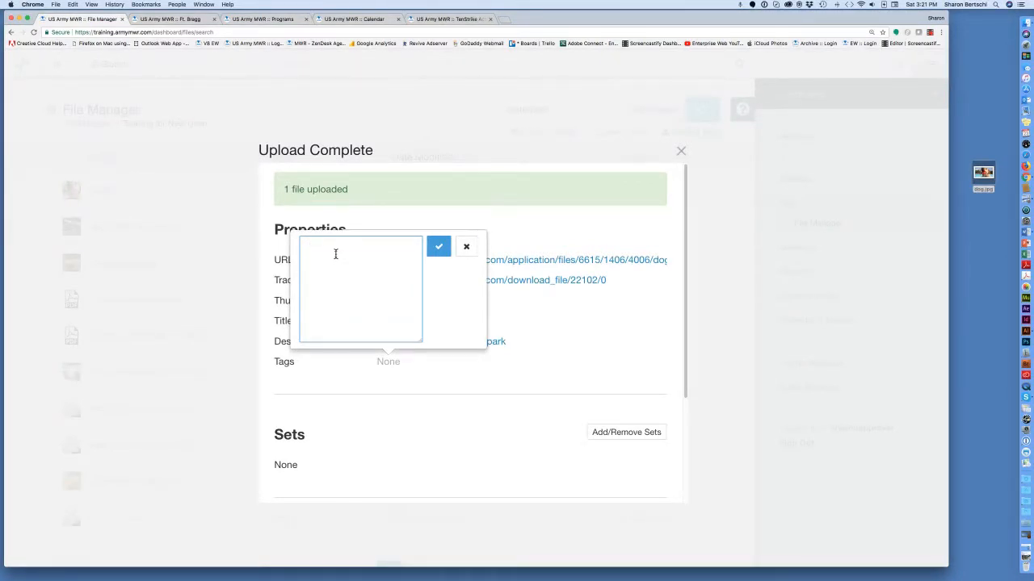
text(D)
text(og water park swimming)
click(438, 246)
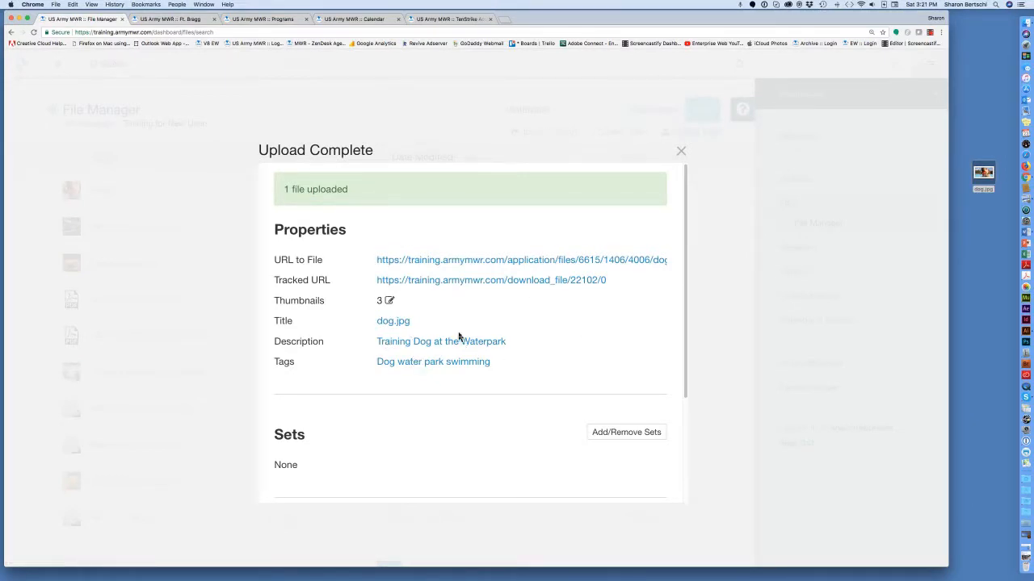
click(681, 154)
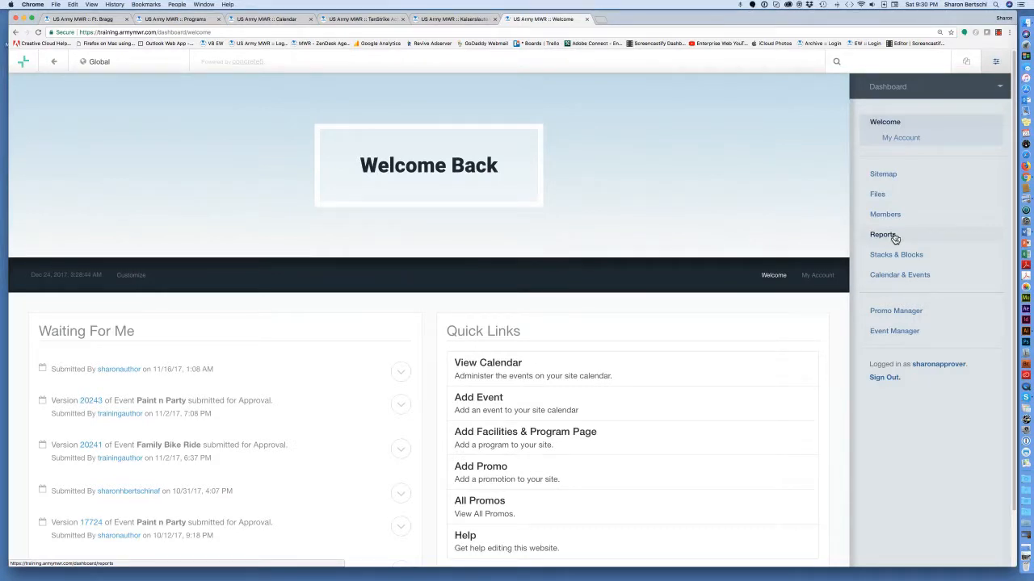
- View the Kaiserslautern Youth Sponsorship Request form and return to the dashboard's Welcome page
click(473, 20)
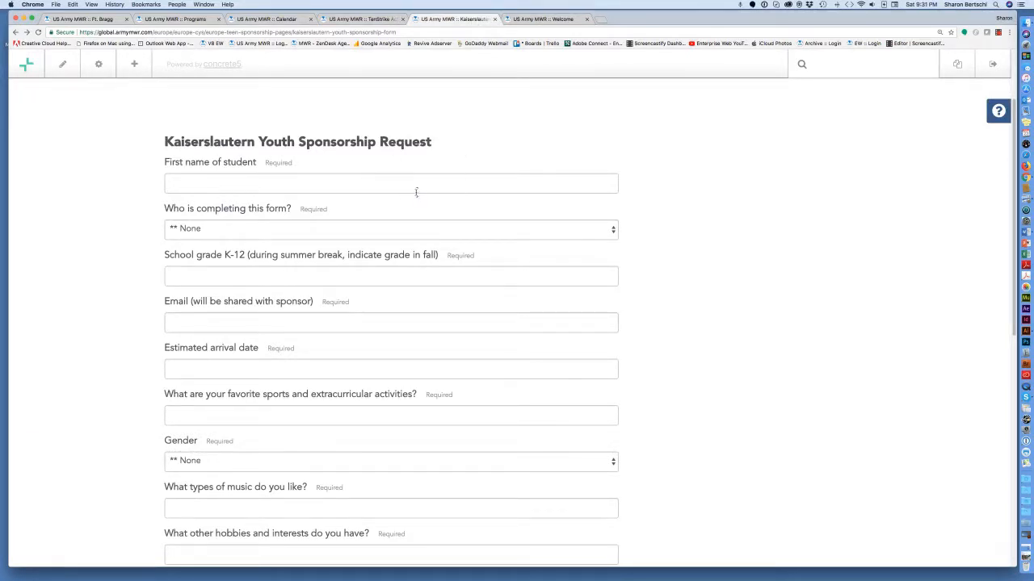
click(568, 21)
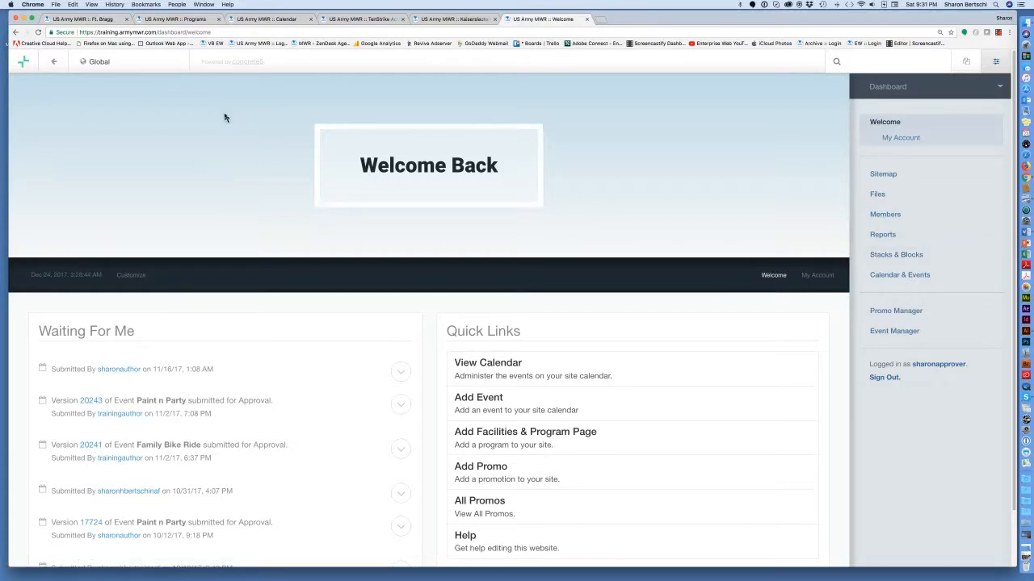
- Look through the Ft. Bragg home page from its promos and events down to the My Community footer links
click(107, 20)
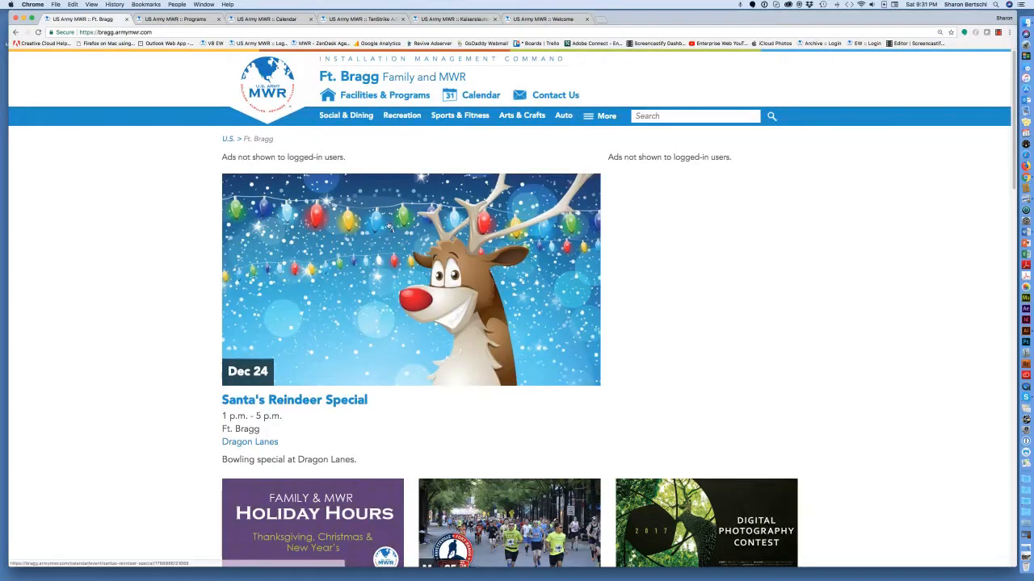
scroll(538, 445, down, 7)
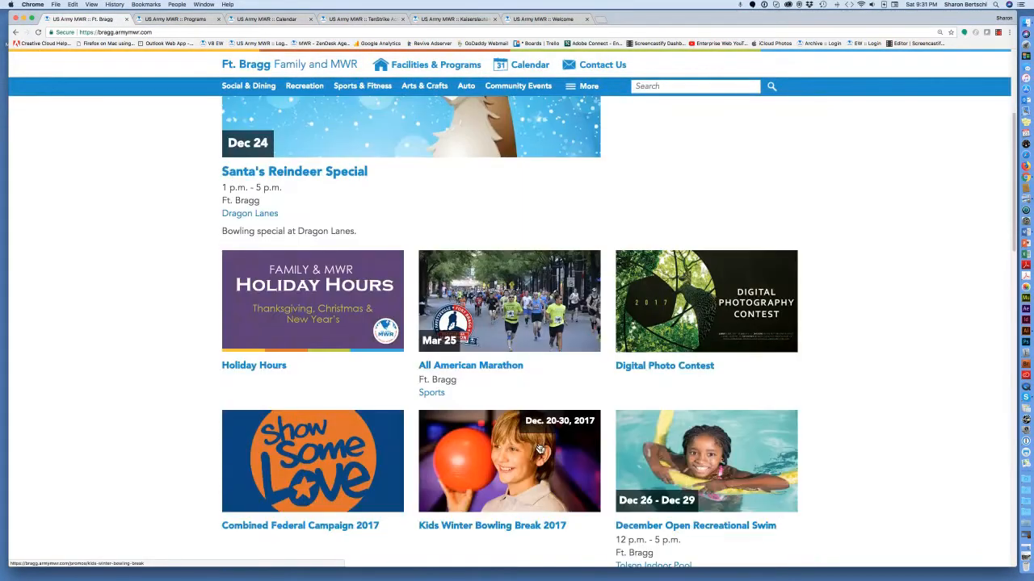
scroll(540, 449, down, 2)
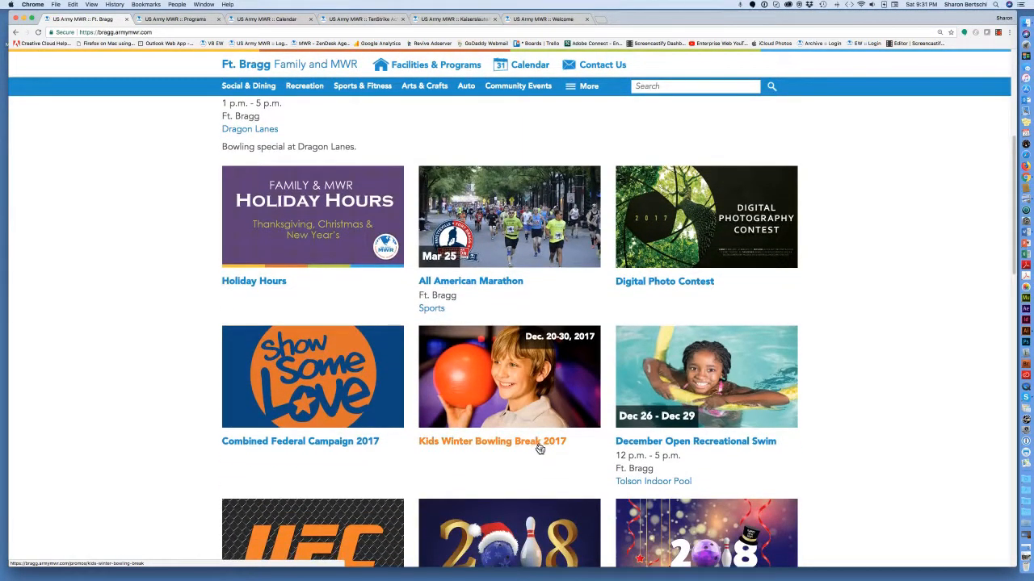
scroll(539, 448, down, 5)
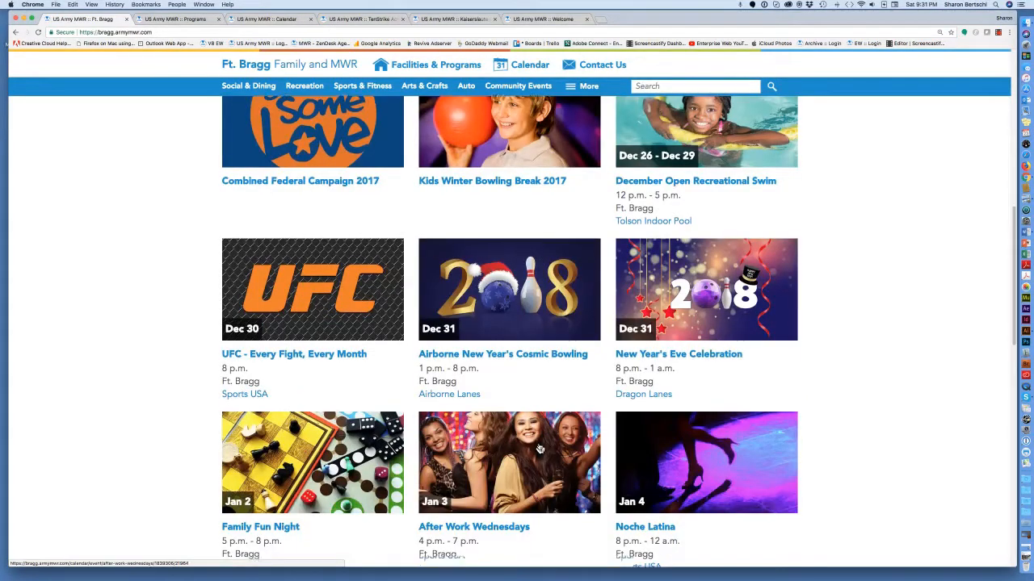
scroll(539, 449, down, 6)
scroll(539, 449, down, 4)
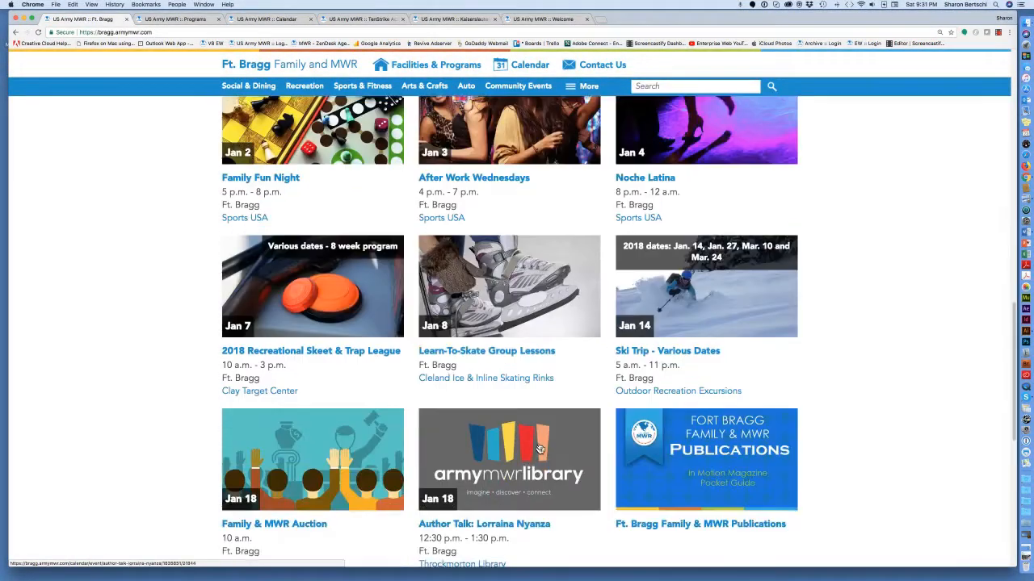
scroll(539, 449, down, 5)
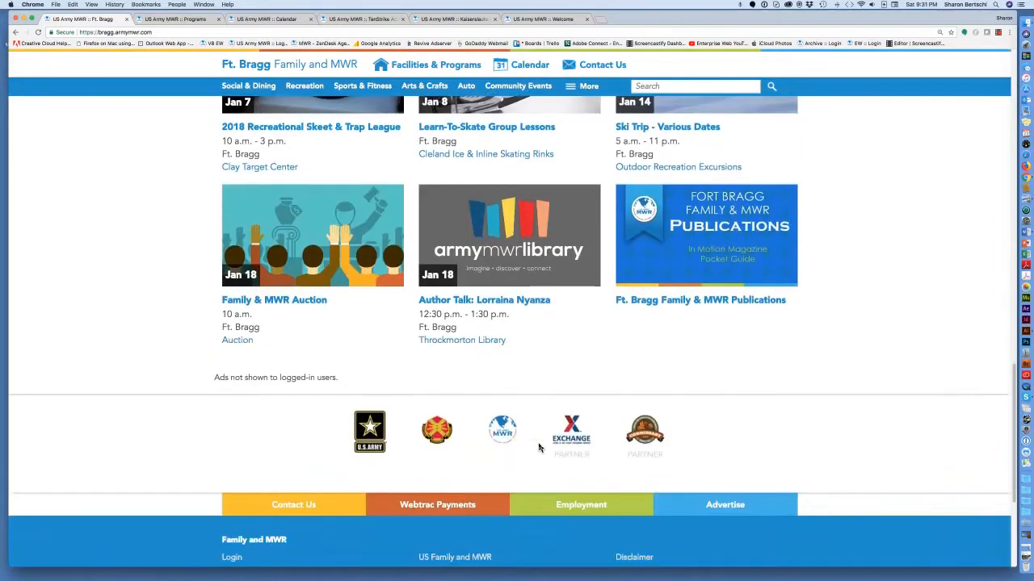
scroll(540, 449, down, 2)
scroll(540, 449, down, 5)
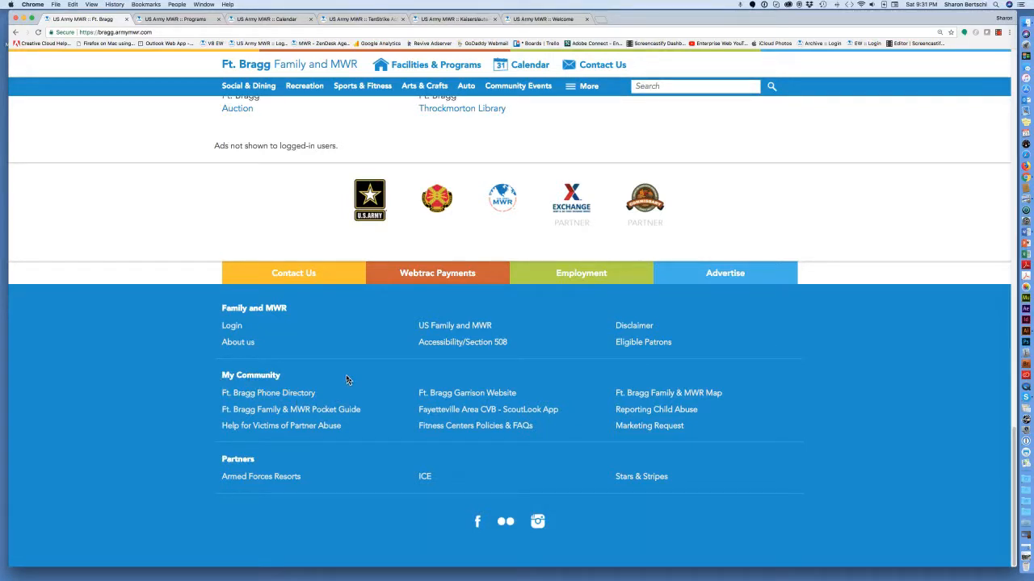
click(314, 393)
- Return to the dashboard and open the Stacks & Blocks section to view Stacks & Global Areas
click(574, 20)
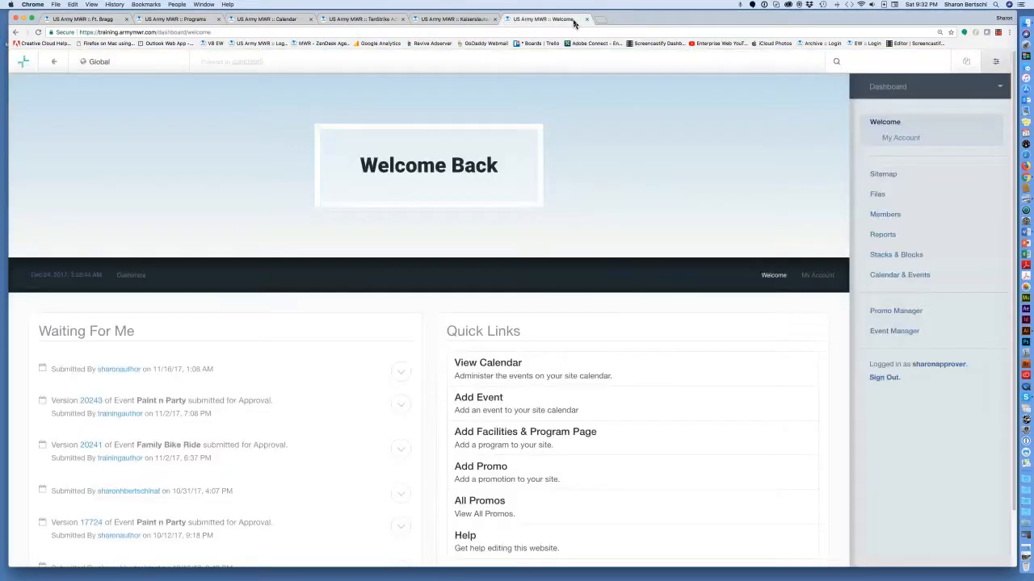
click(887, 257)
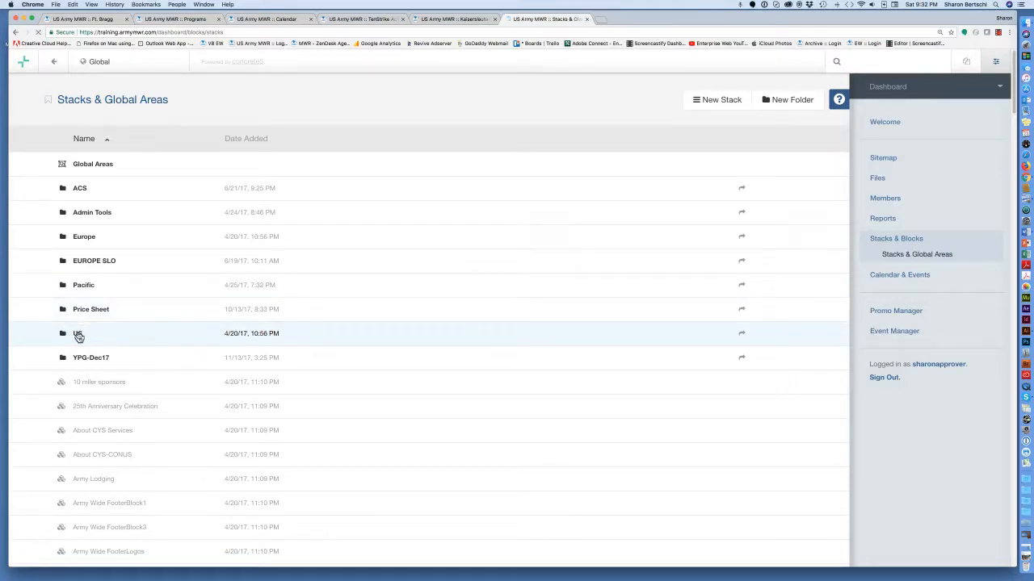
- Open the FooterBlock2 stack from the Ft. Bragg folder inside the US folder of Stacks & Global Areas
click(78, 335)
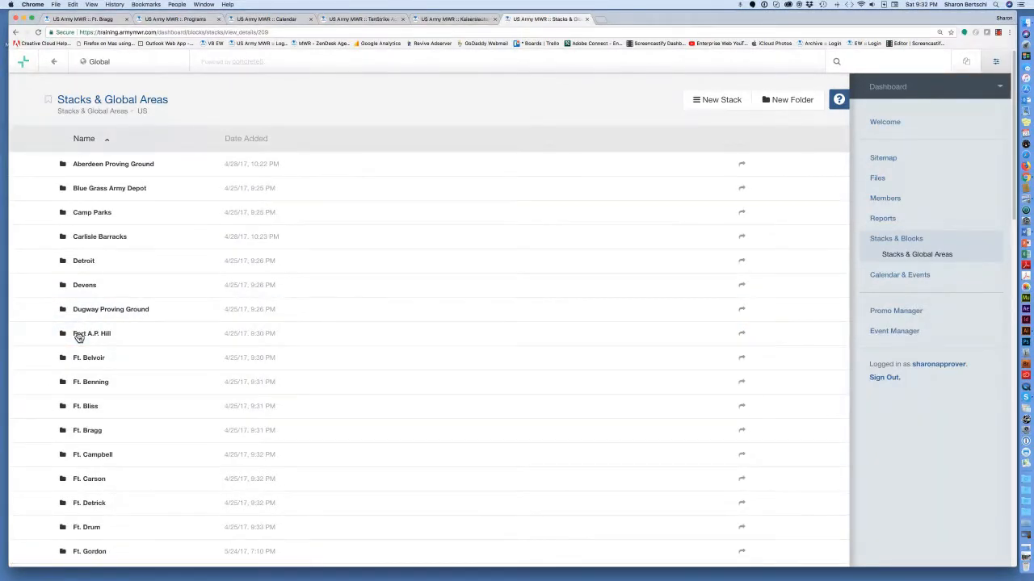
scroll(103, 411, down, 3)
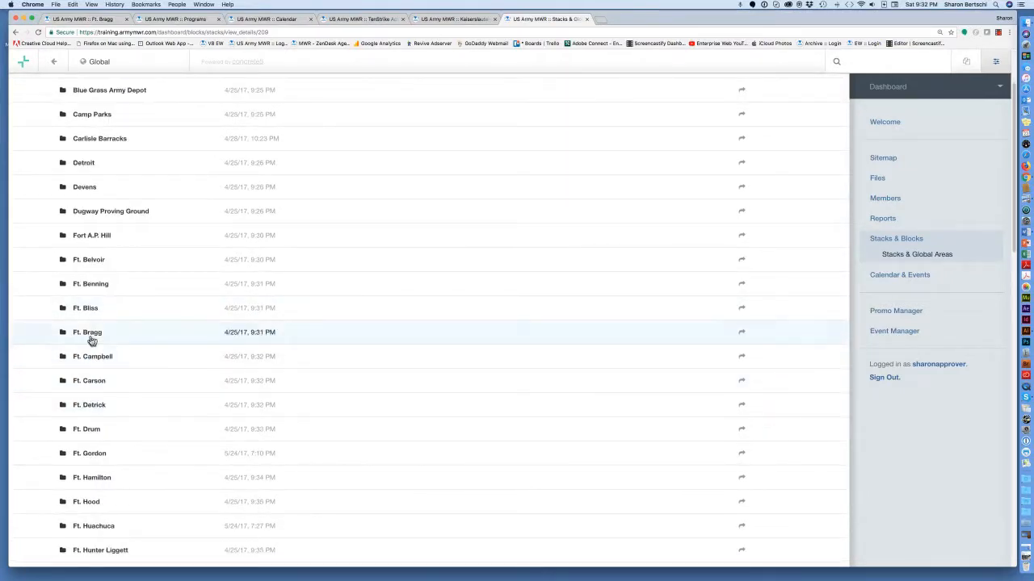
click(91, 337)
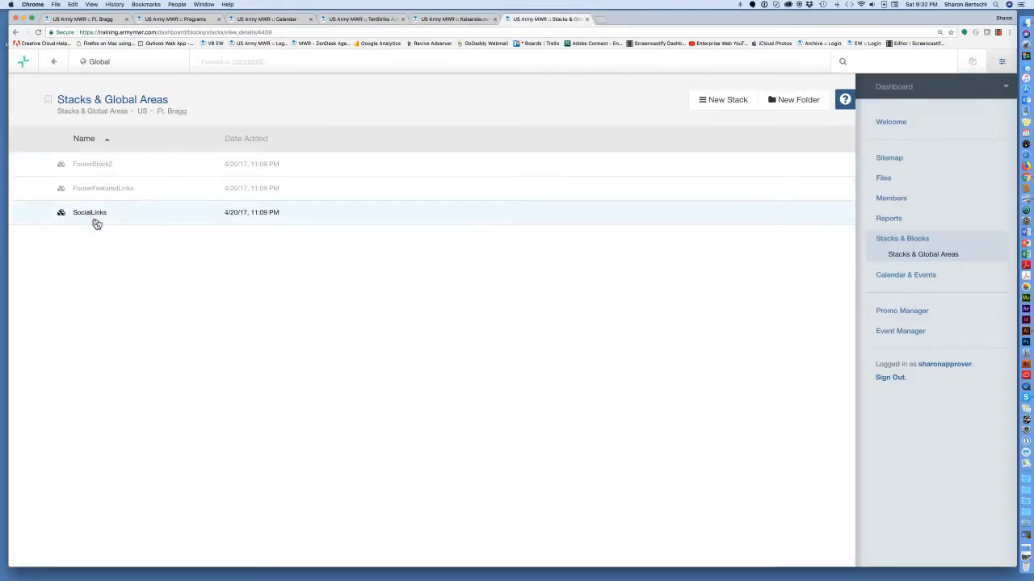
click(79, 165)
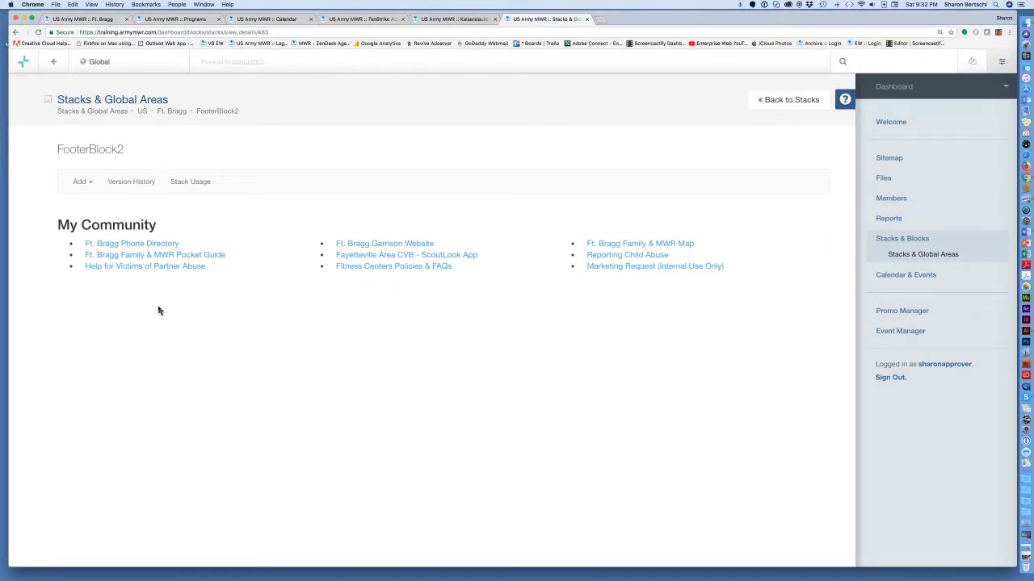
- View the editing options of the My Community block, dismiss them, and return to the dashboard's Welcome page
click(246, 257)
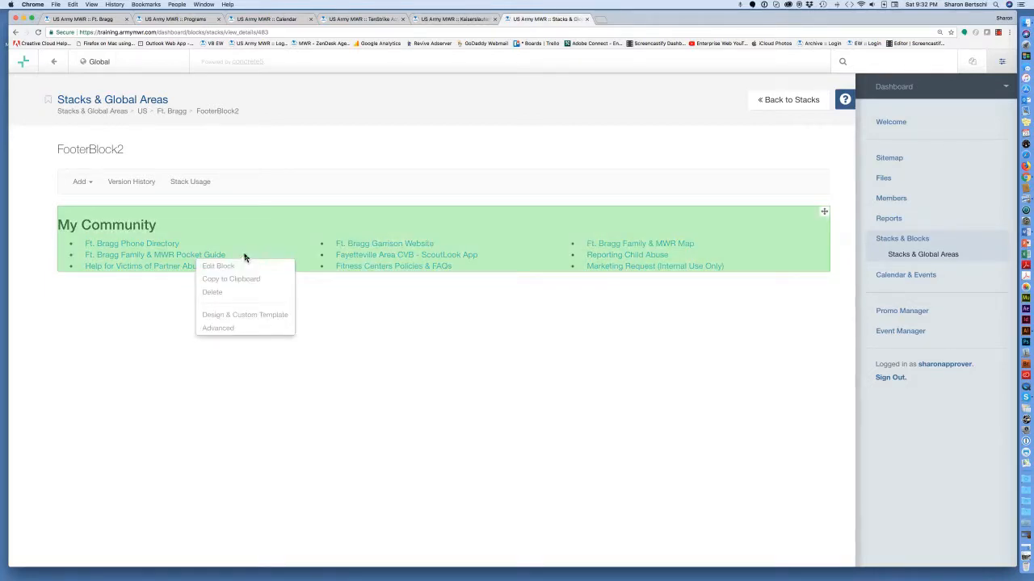
click(367, 322)
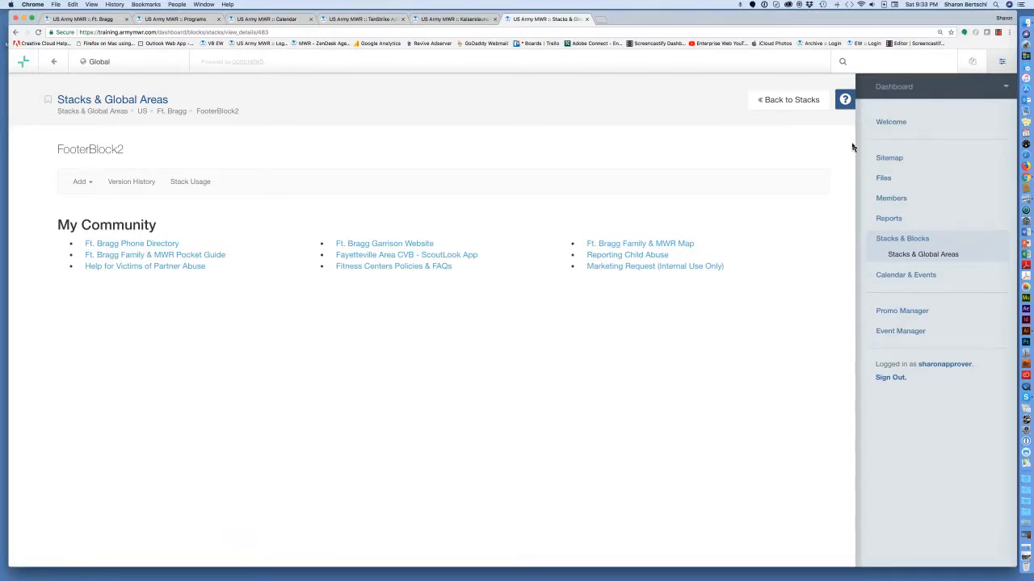
click(890, 122)
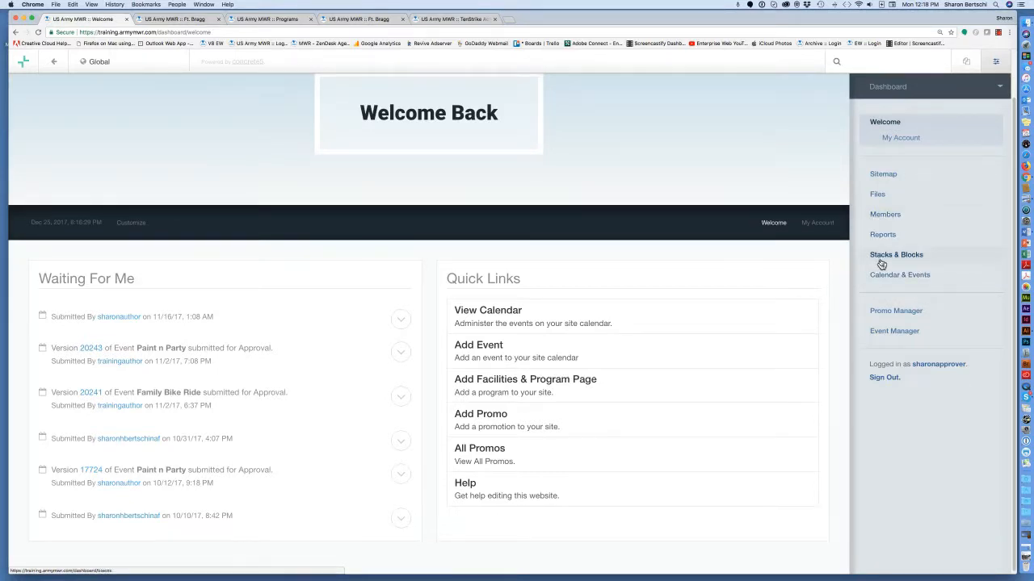
- Expand the Training site and its Programs in the page sitemap and open the Java Cafe page
click(966, 64)
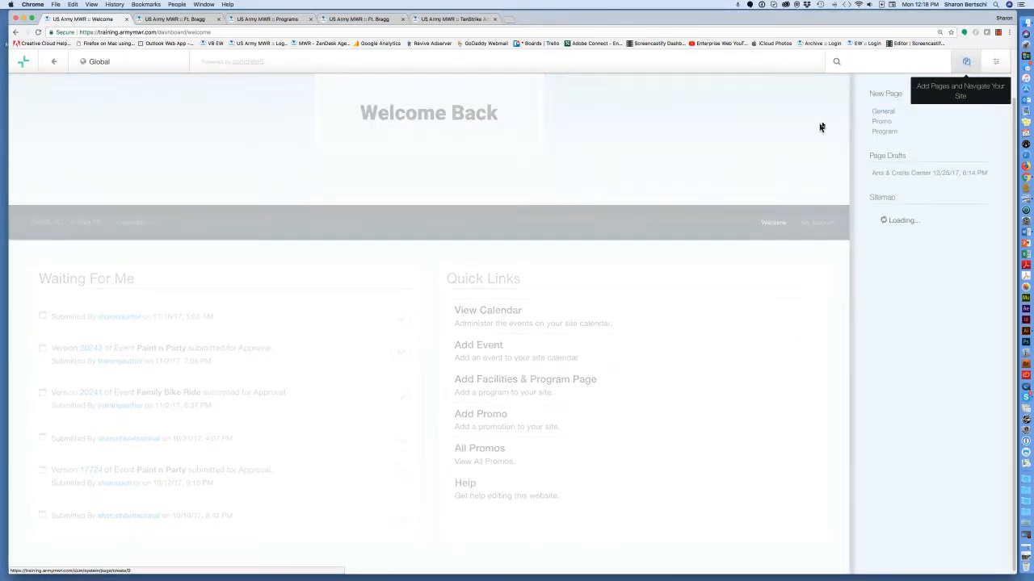
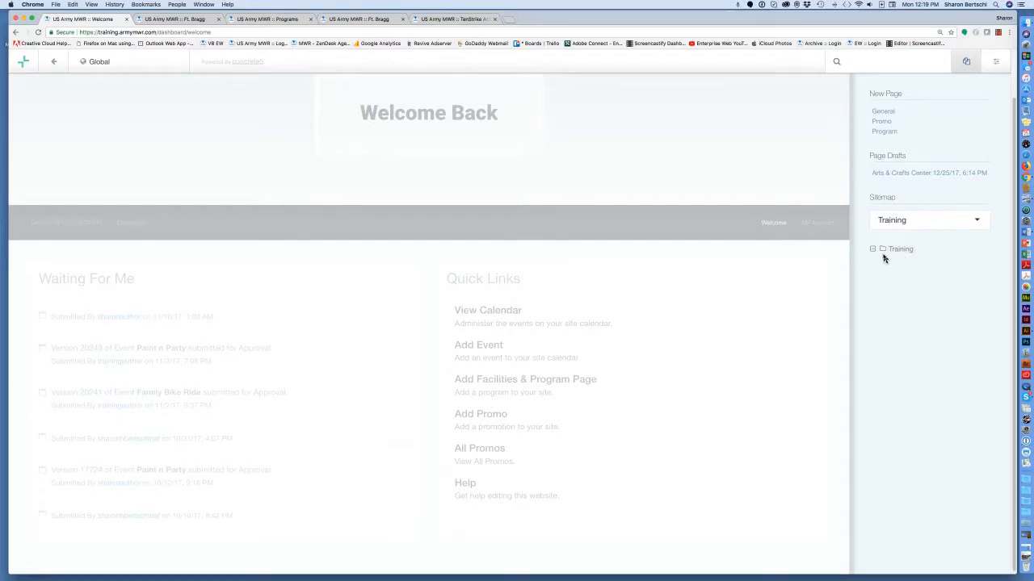
key(super+equal)
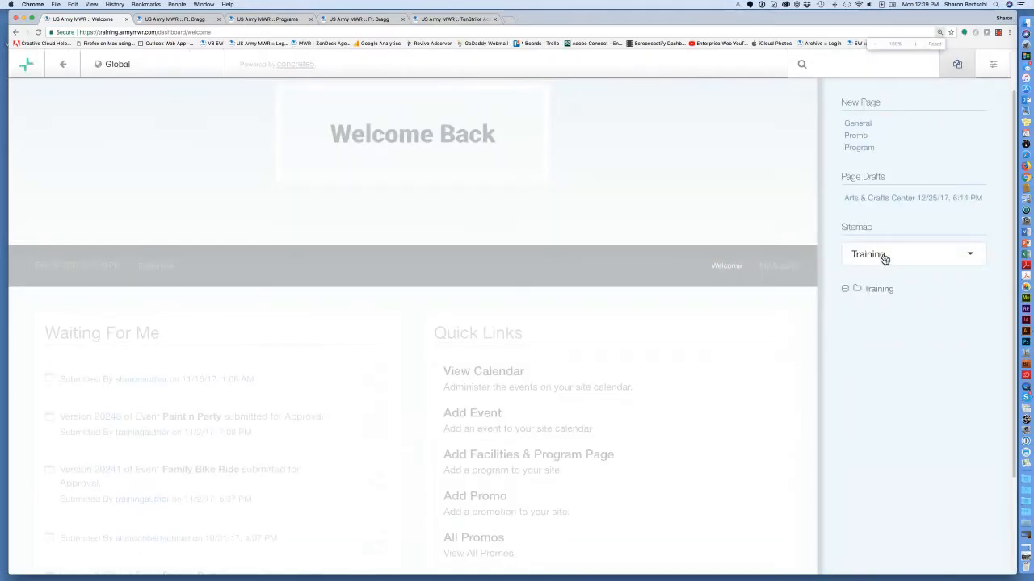
click(845, 290)
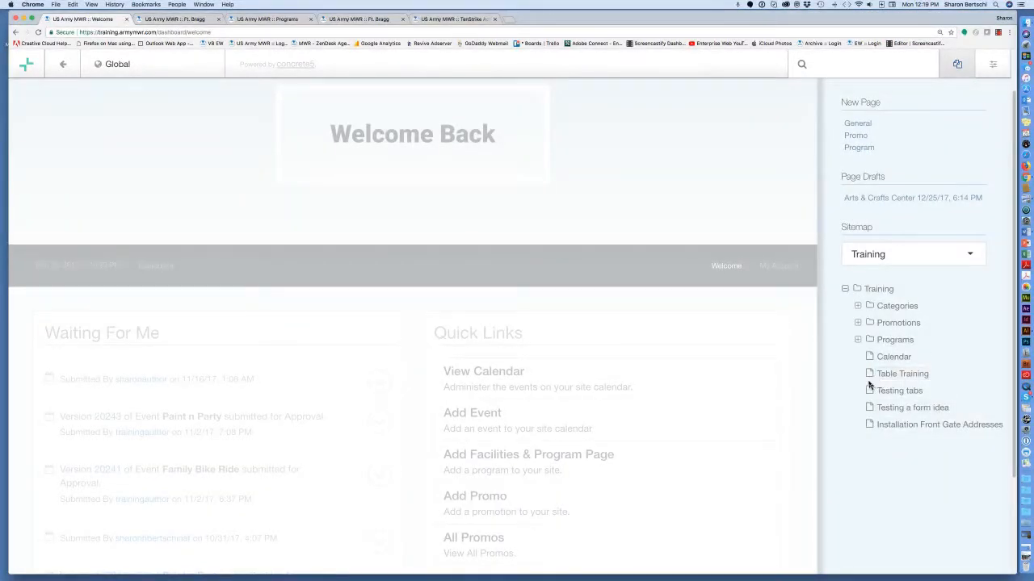
click(858, 340)
scroll(858, 378, down, 1)
scroll(858, 378, down, 3)
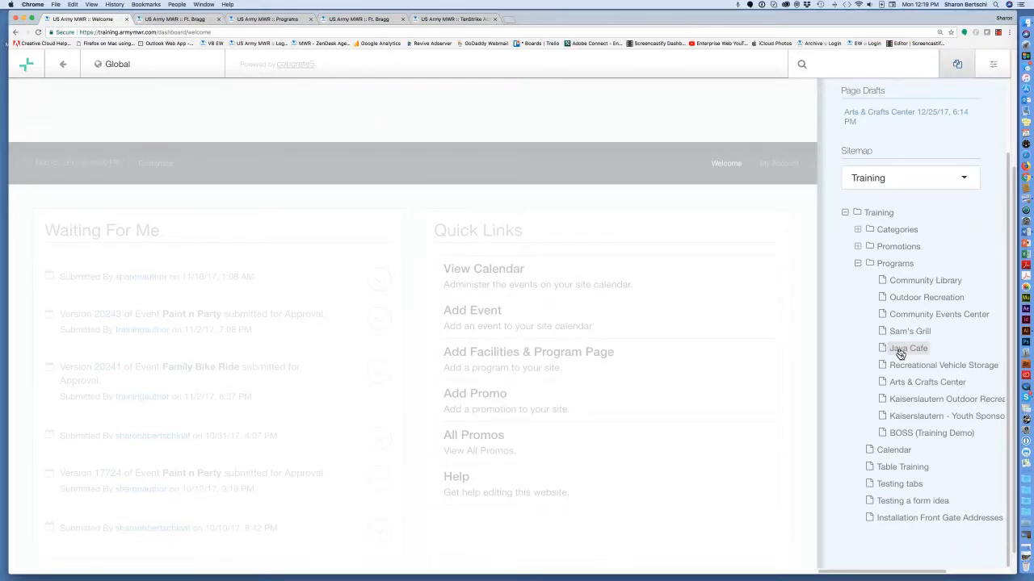
click(900, 352)
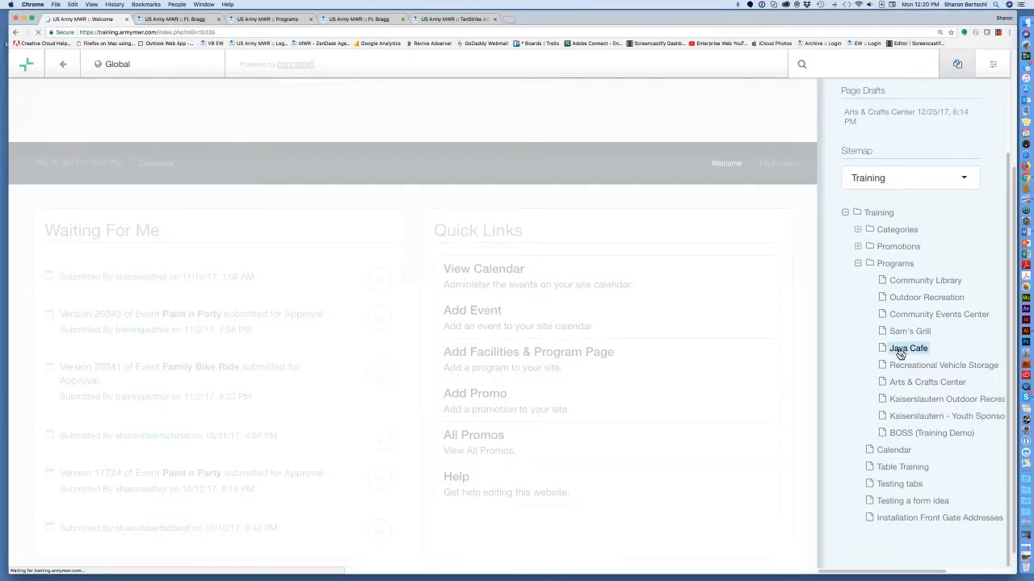
- Look over the Java Cafe page's hours, contact details, photo and description at a smaller browser zoom
key(super+minus)
key(super+minus)
key(super+minus)
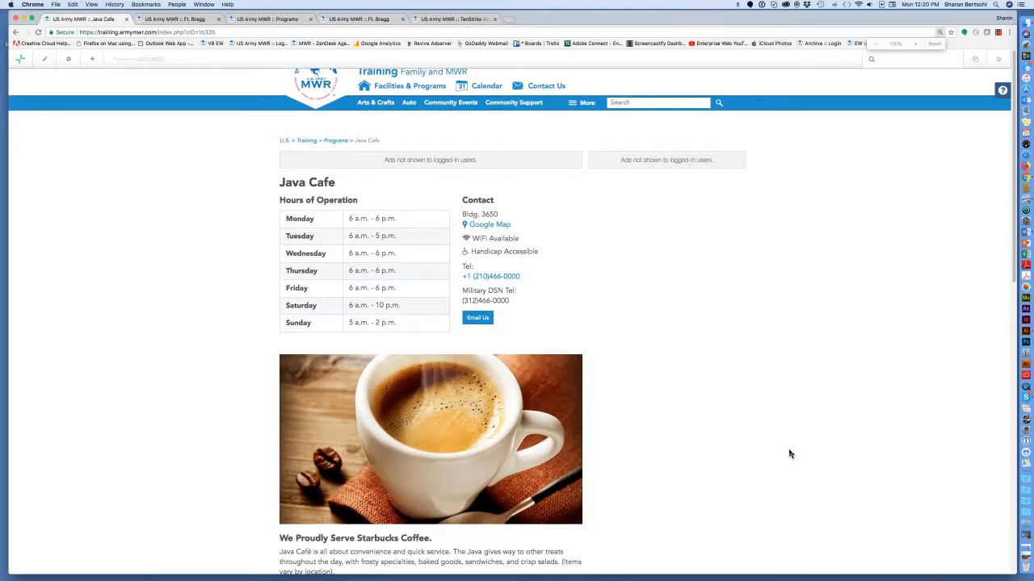
scroll(789, 453, down, 4)
scroll(789, 452, up, 3)
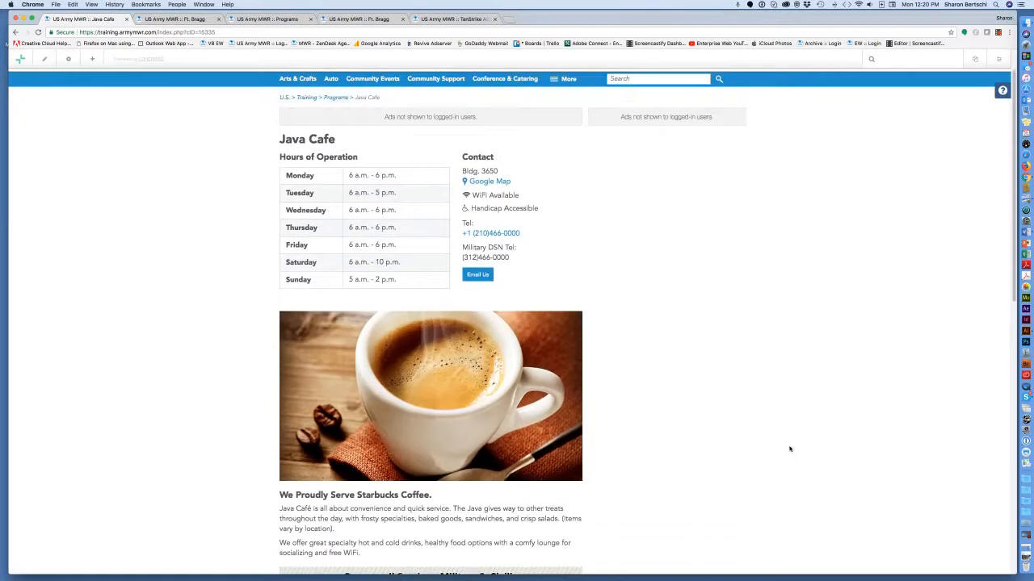
- Examine the Java Cafe page's Composer settings, including its name, URL slug, category and page template
click(975, 63)
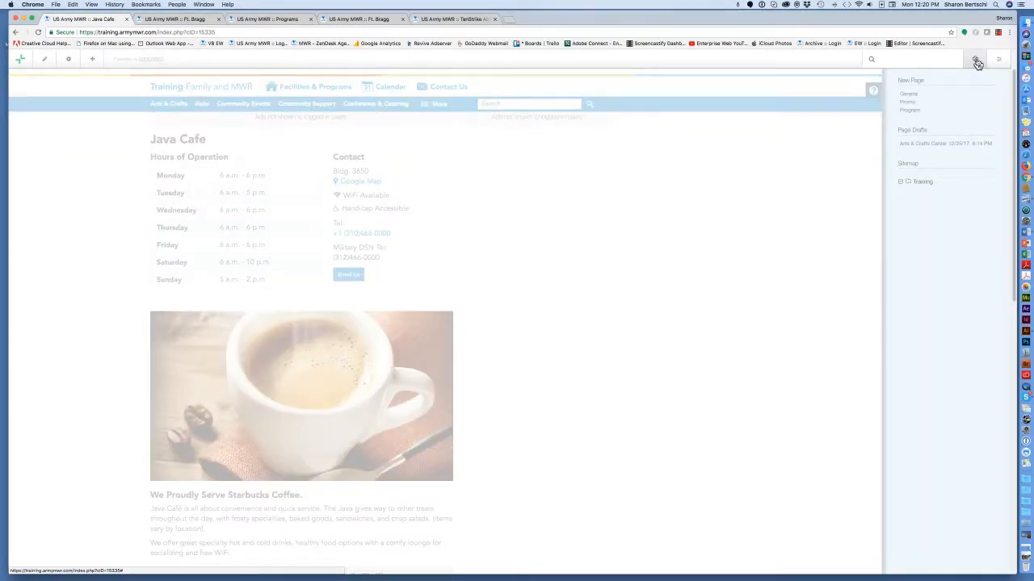
key(super+equal)
key(super+equal)
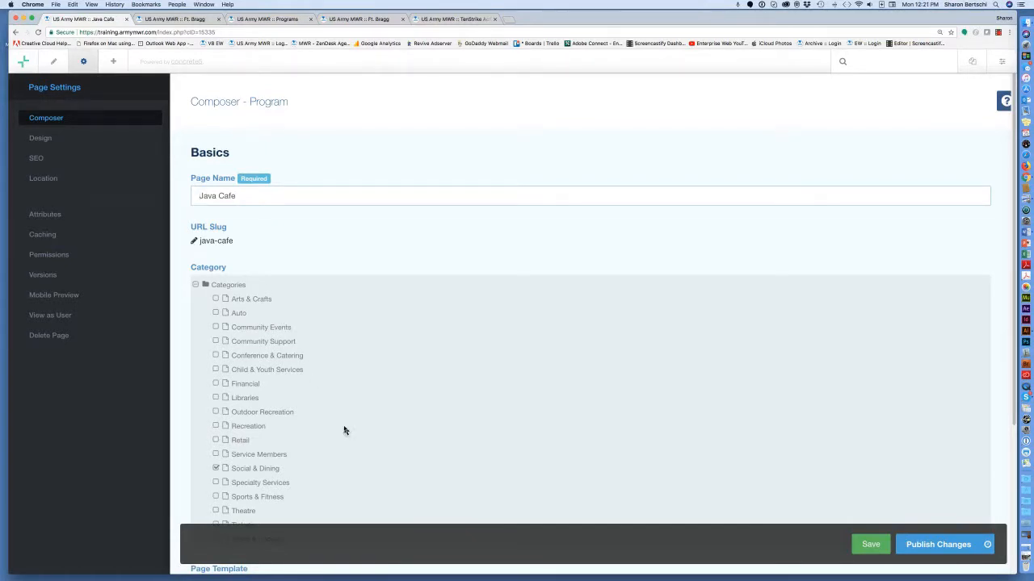
scroll(344, 430, down, 3)
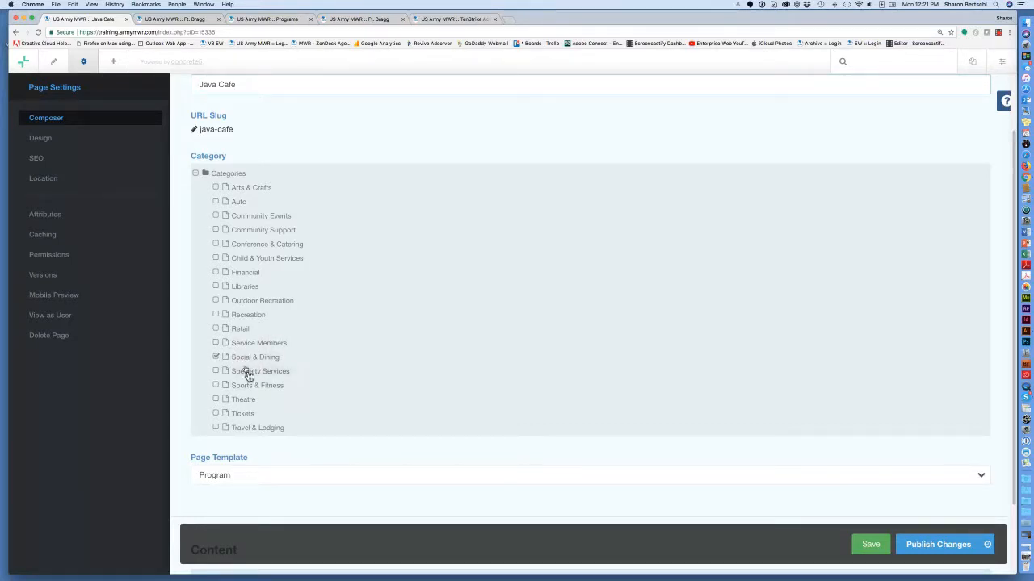
scroll(262, 398, down, 1)
scroll(261, 397, down, 2)
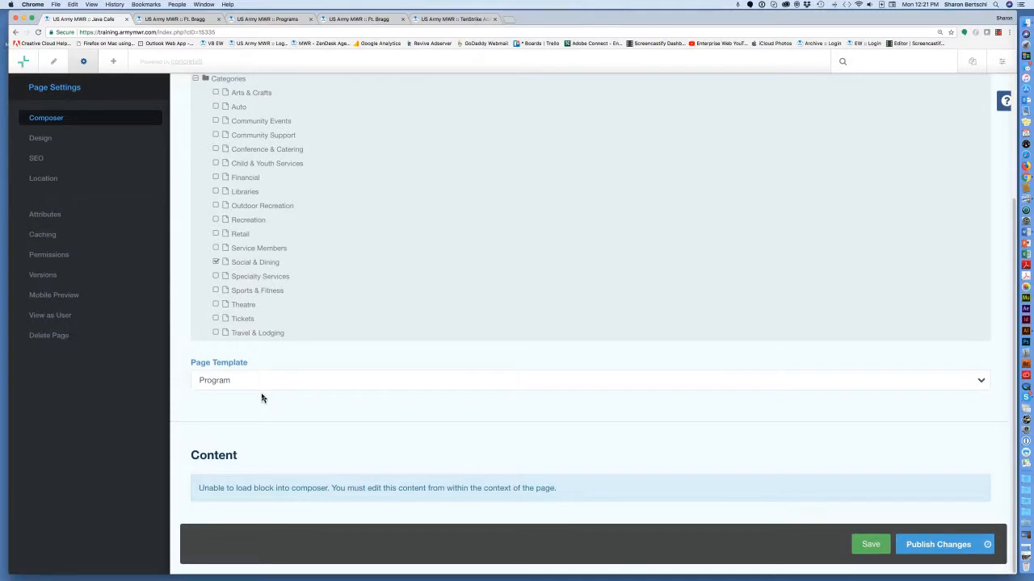
- Open the Java Cafe page's attributes and look through the SEO, Navigation and Indexing, Promos and Other groups
click(54, 219)
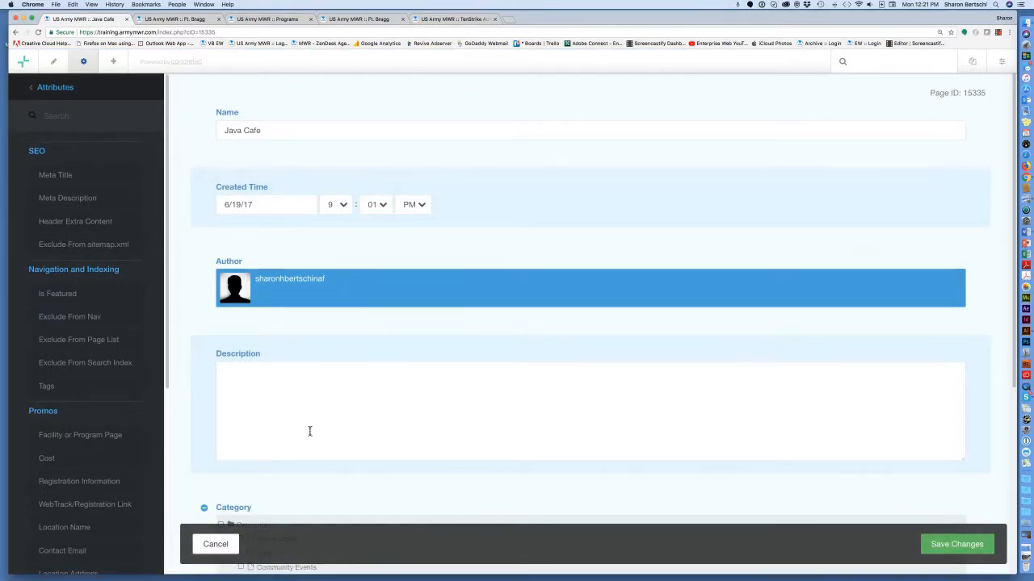
scroll(309, 431, down, 1)
scroll(309, 431, down, 5)
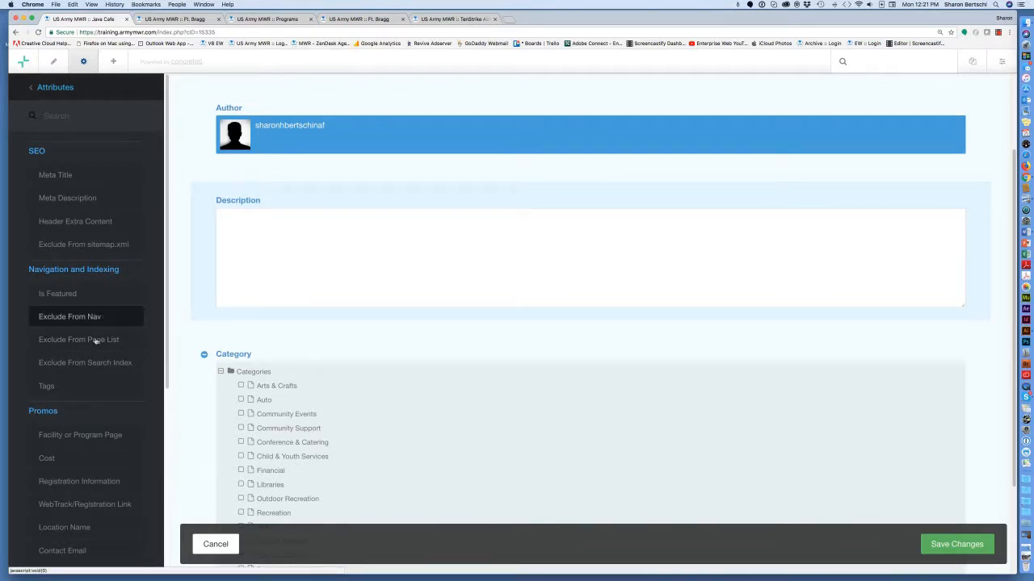
scroll(89, 436, down, 7)
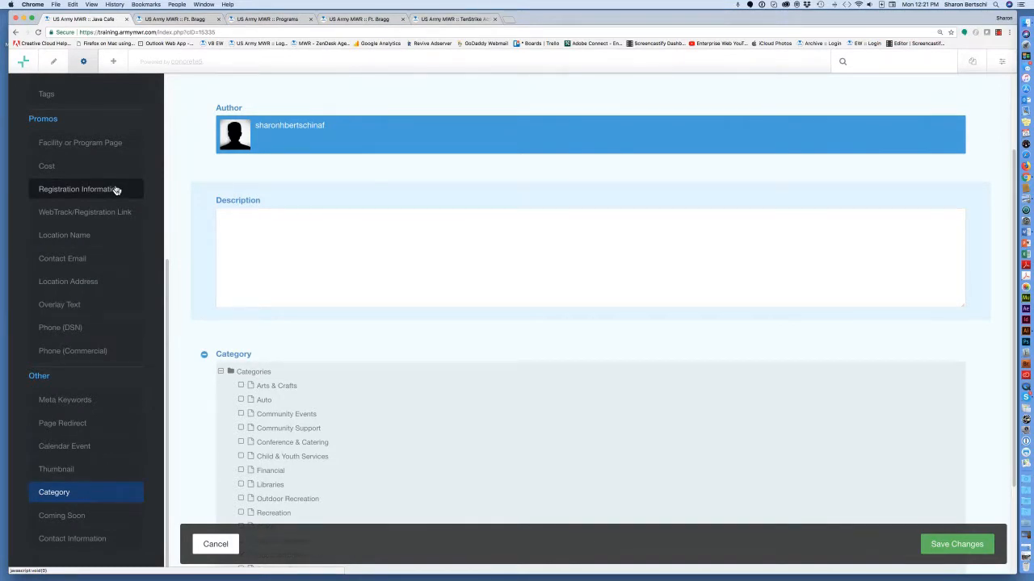
- Display the blocks that can be added to the Java Cafe page and browse the list
click(115, 64)
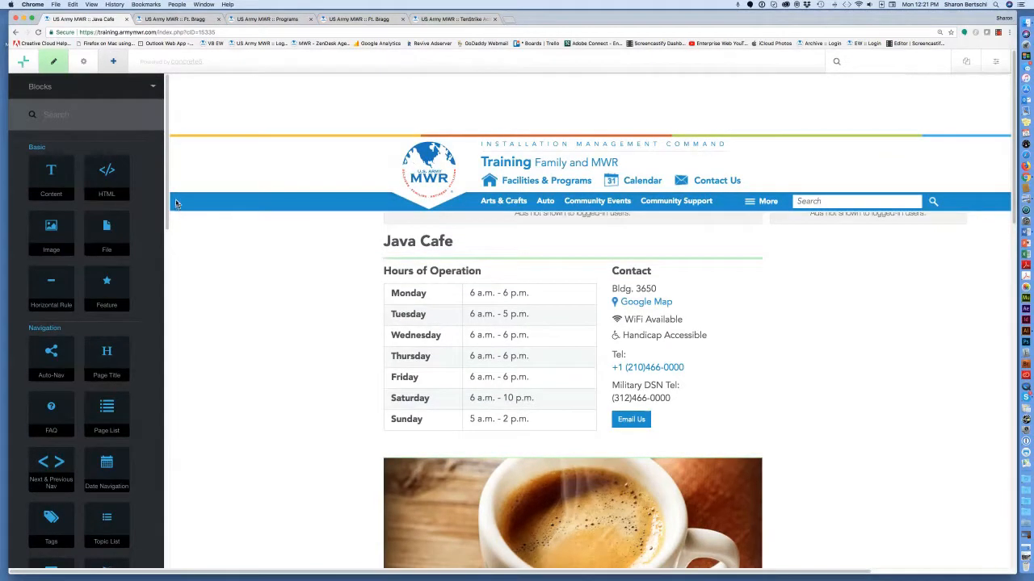
drag(167, 202, 164, 217)
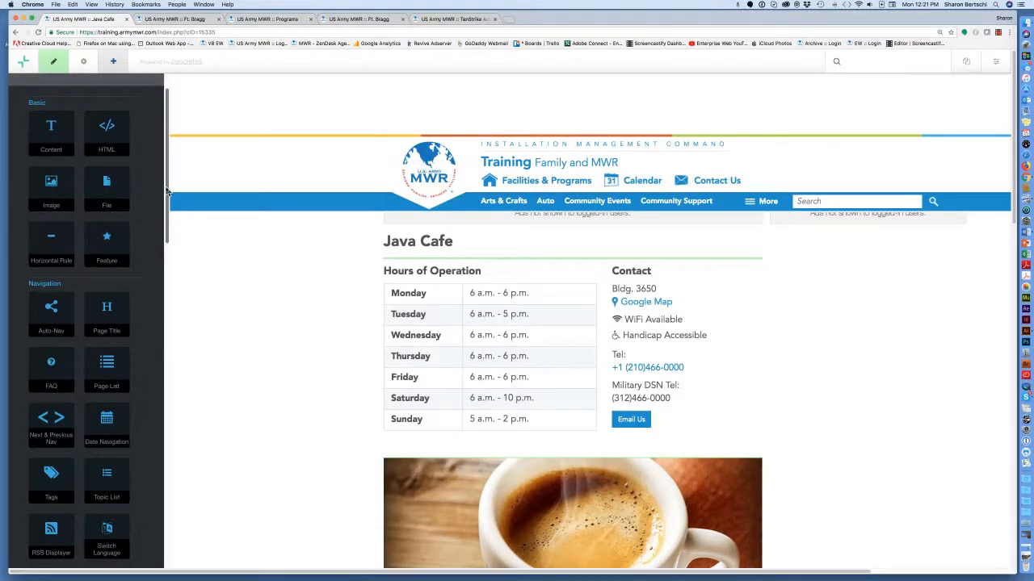
drag(166, 191, 237, 170)
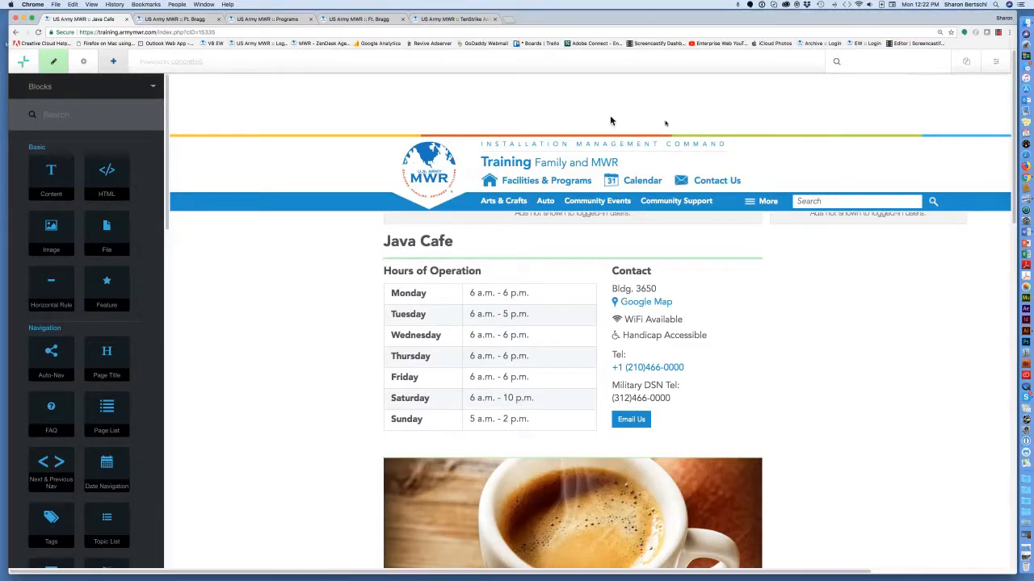
- Open the Arts & Crafts Center page draft and dismiss its Page Draft notice
click(968, 65)
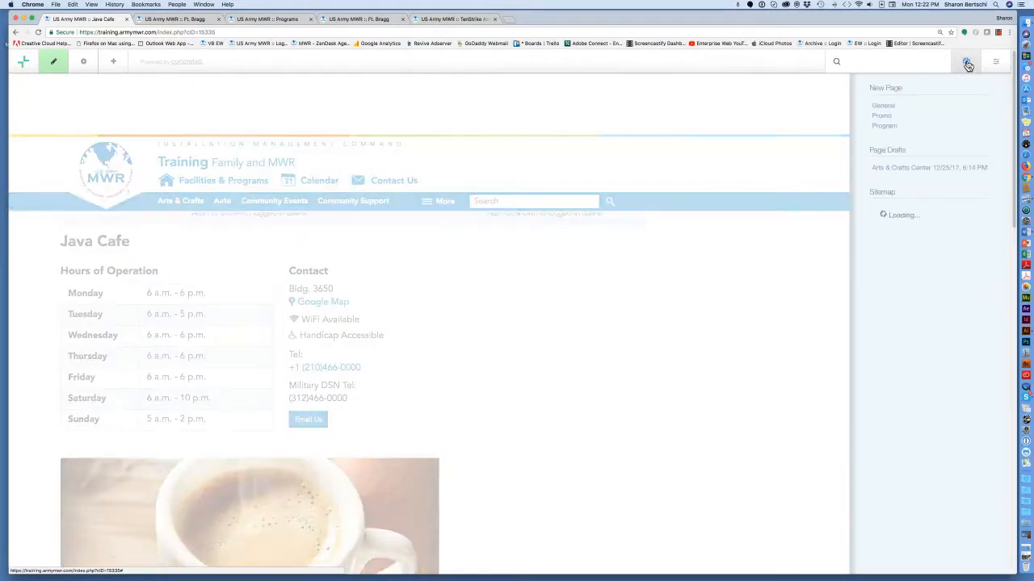
click(916, 169)
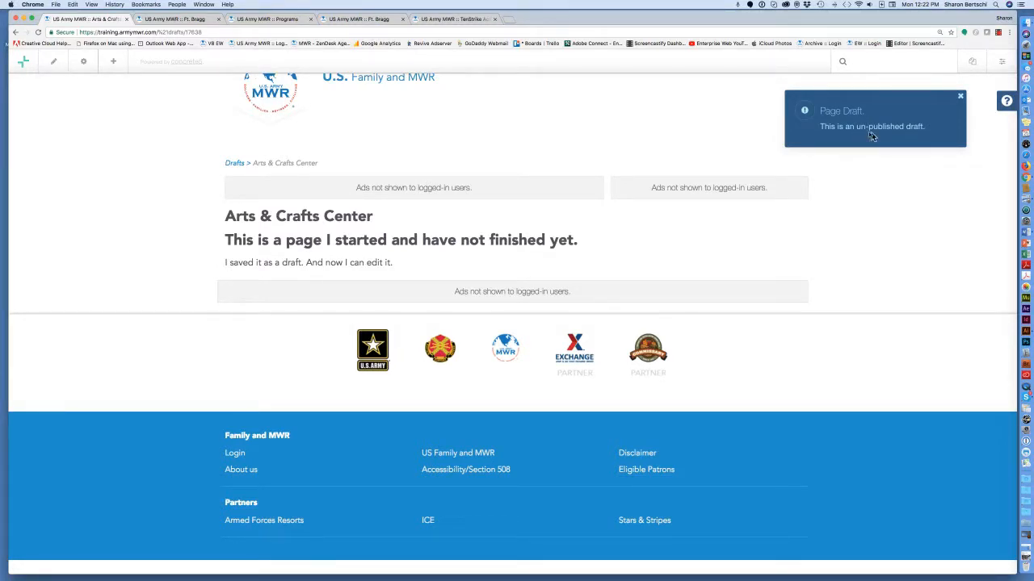
click(961, 100)
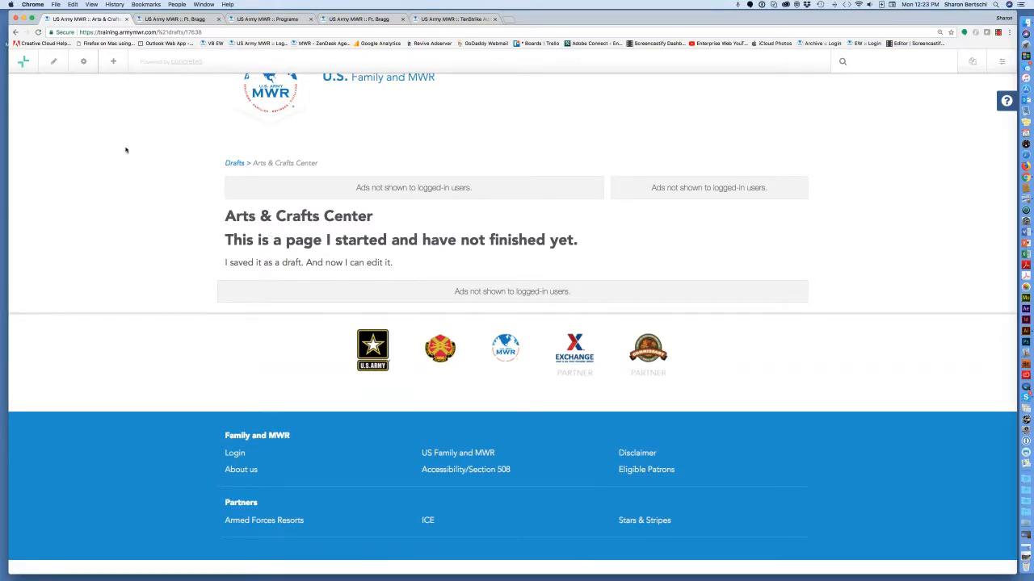
- Put the Arts & Crafts Center draft into edit mode and open its main content block for editing
click(54, 65)
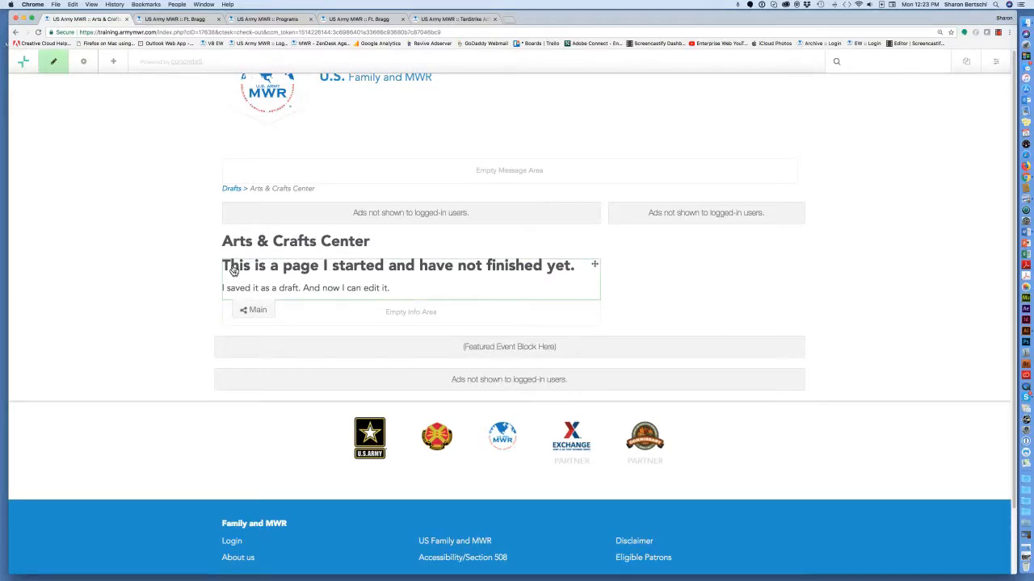
click(309, 274)
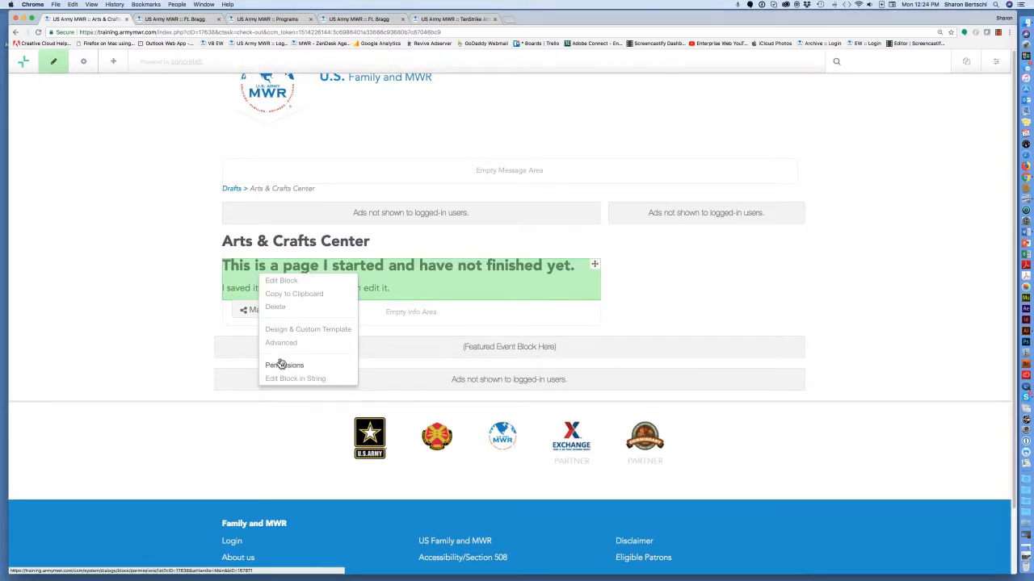
click(290, 284)
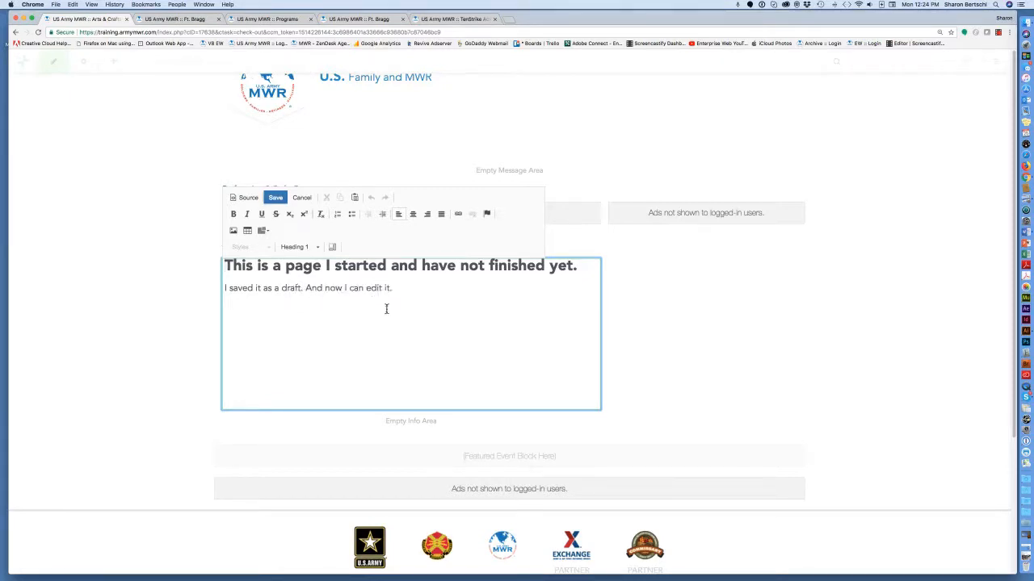
key(super+equal)
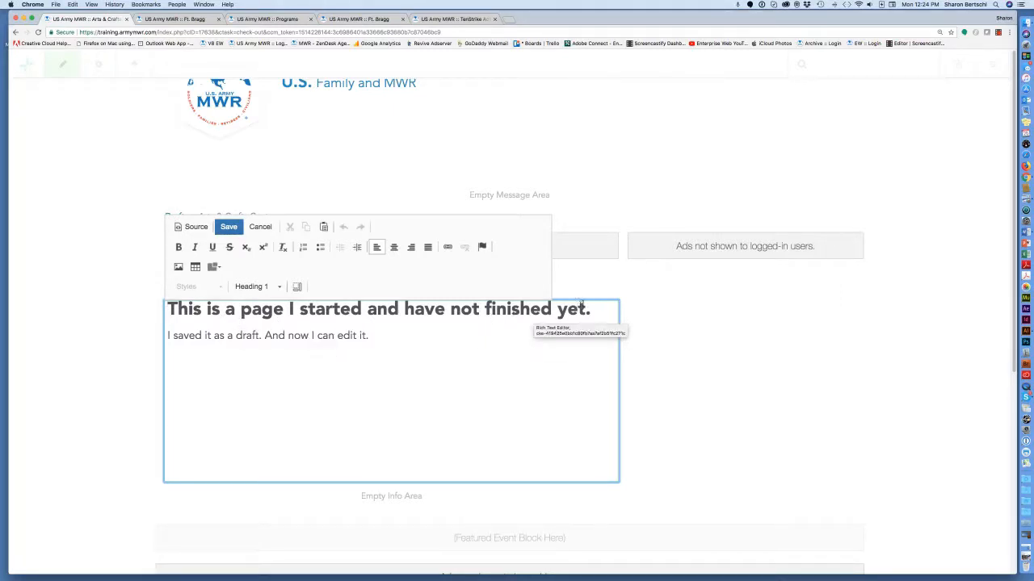
- Change the line "This is a page I started and have not finished yet." to the Heading 4 paragraph format
drag(591, 309, 168, 309)
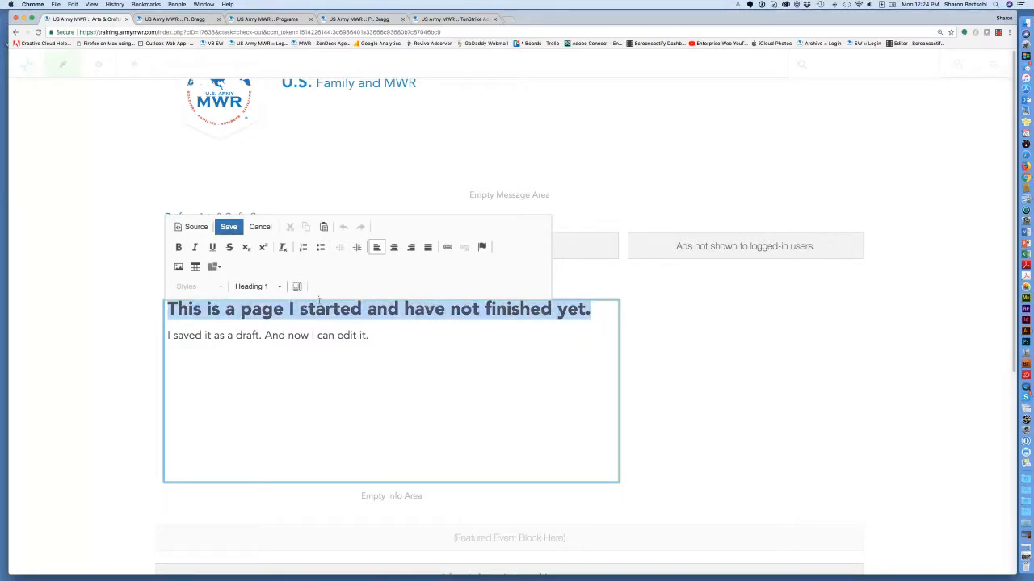
drag(319, 301, 166, 310)
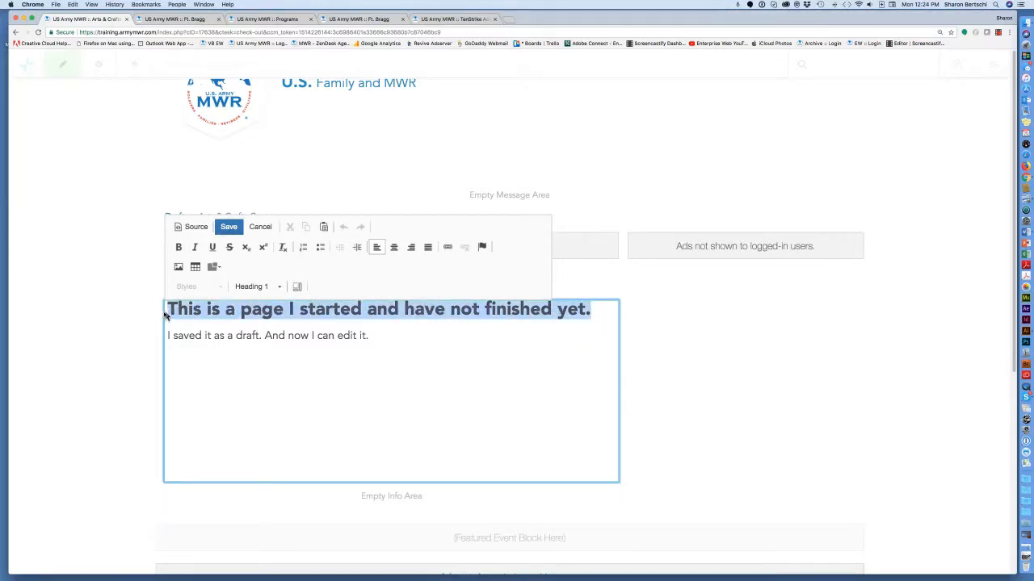
click(278, 287)
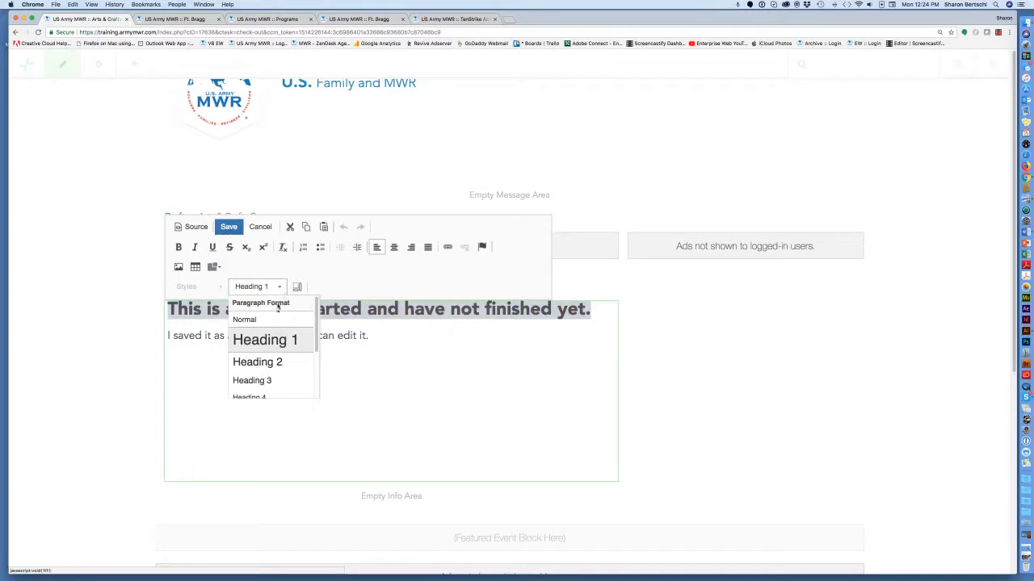
click(255, 399)
click(364, 369)
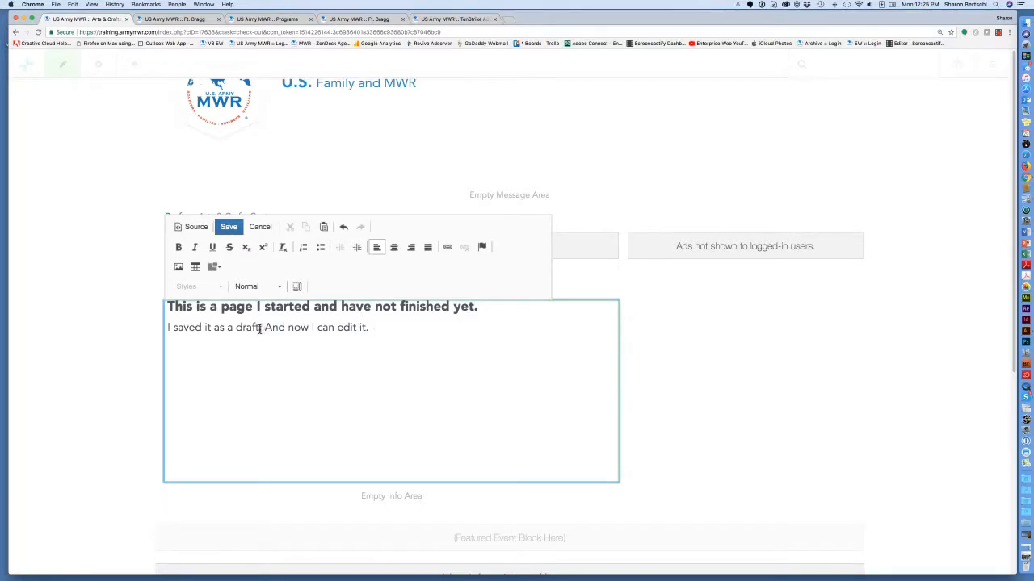
- Make the sentence "I saved it as a draft." bold and save the content block, dismissing the notice
drag(261, 328, 165, 329)
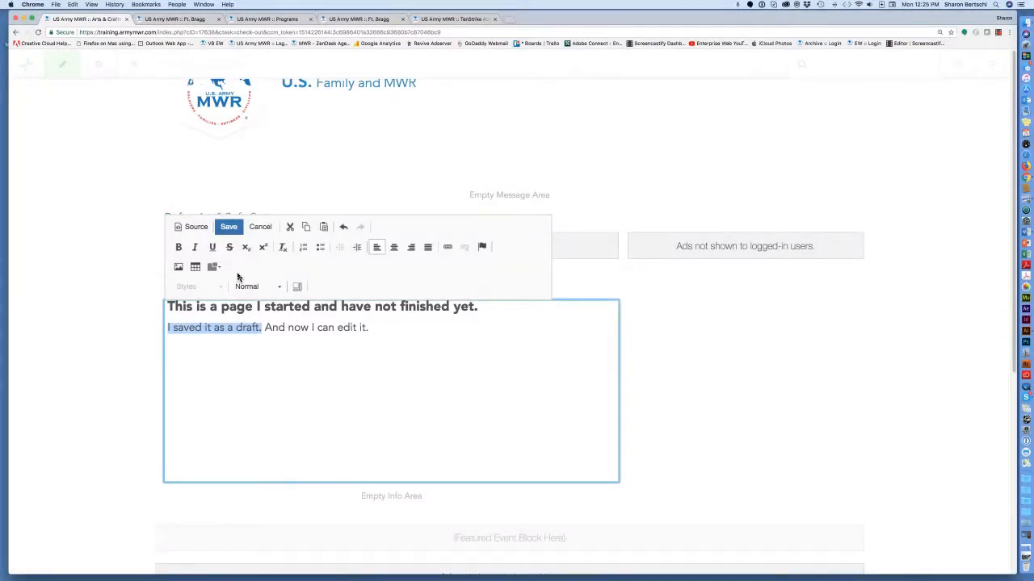
click(179, 248)
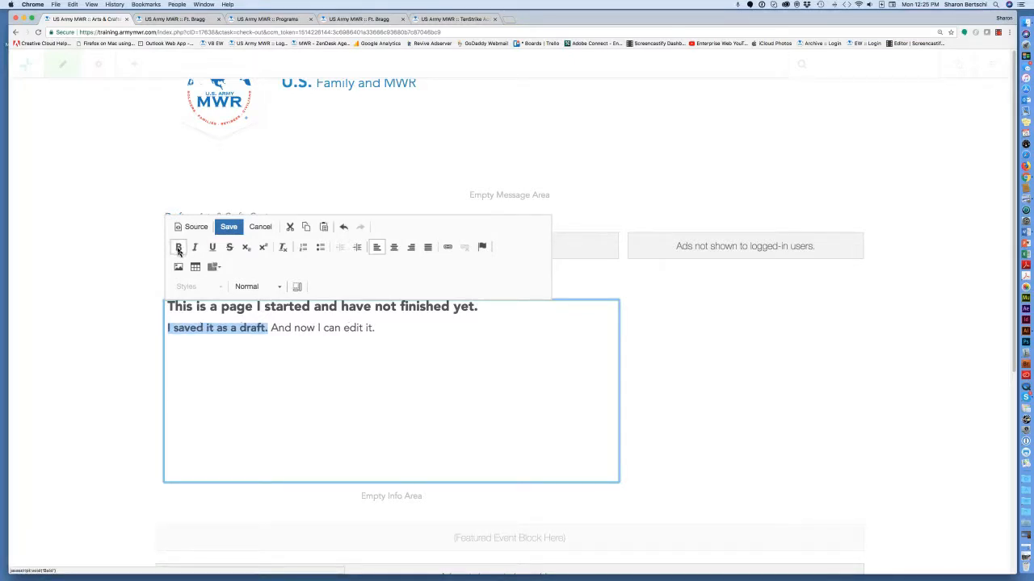
click(221, 353)
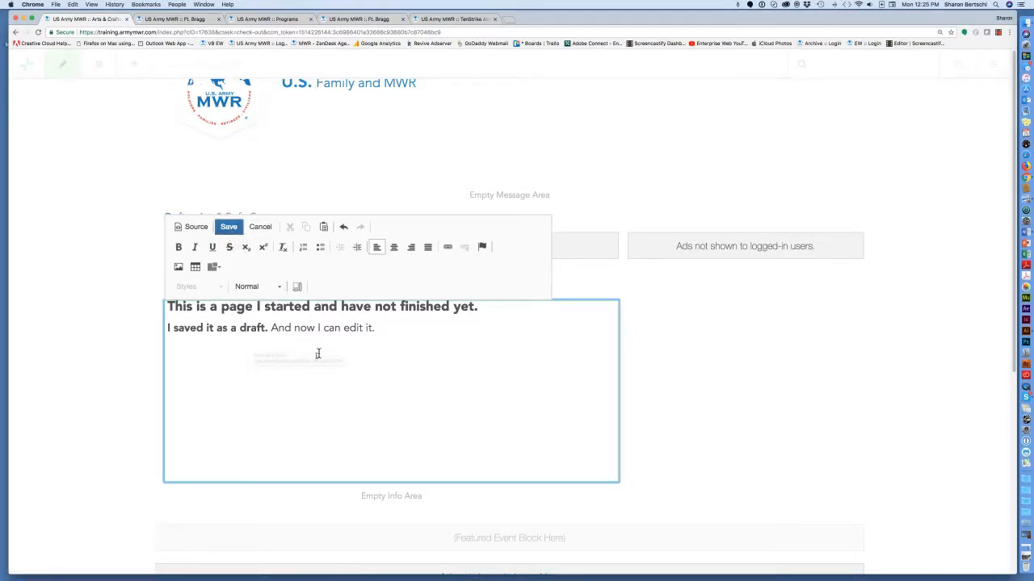
click(230, 227)
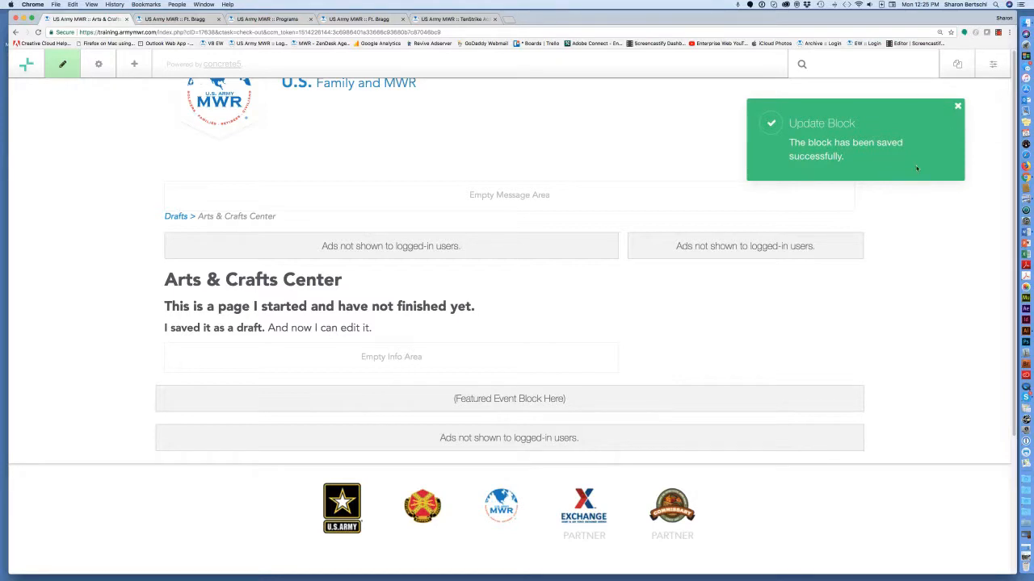
click(959, 107)
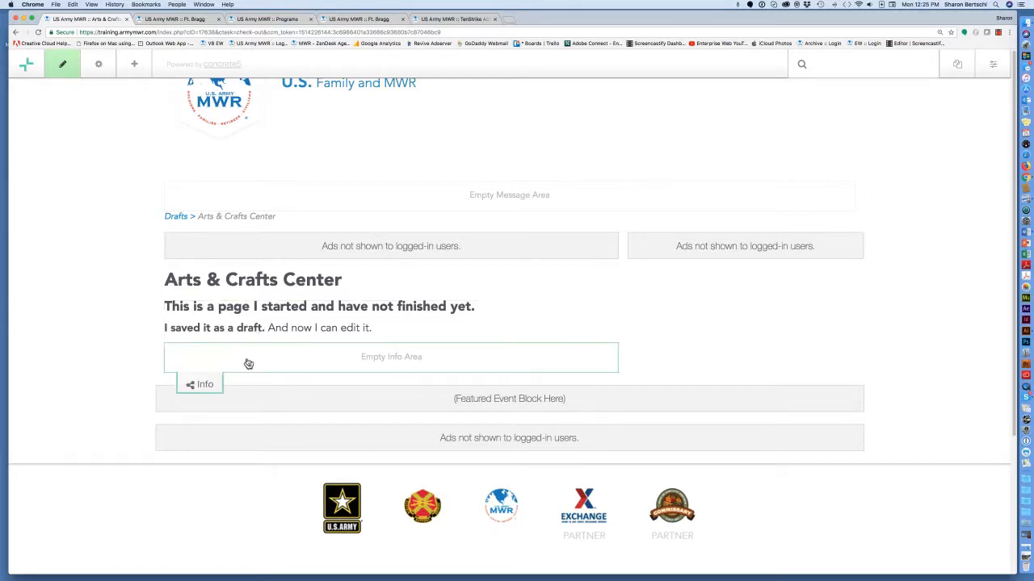
- Add an Image block directly beneath the text in the main area of the Arts & Crafts Center draft
click(136, 67)
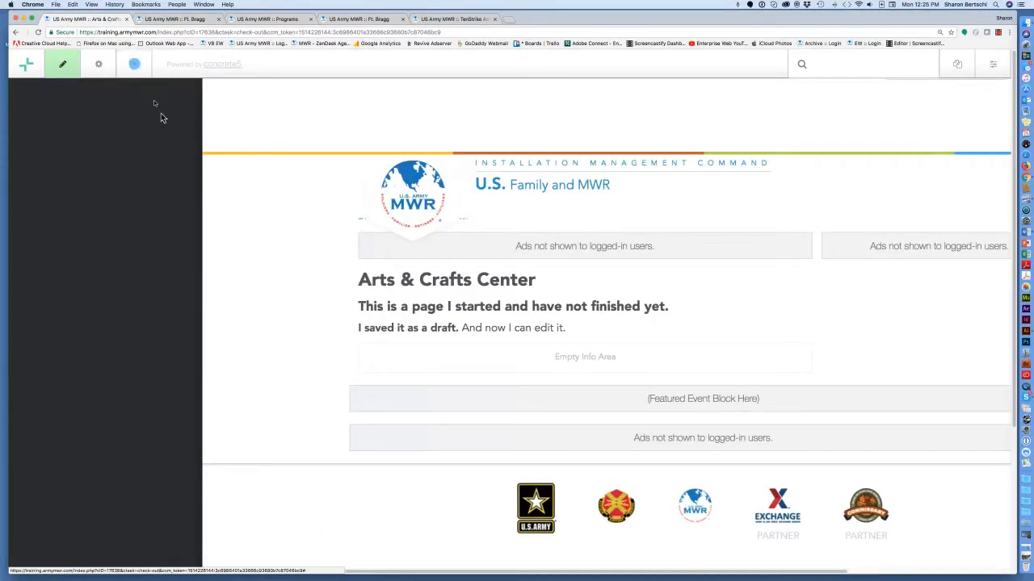
scroll(291, 247, down, 4)
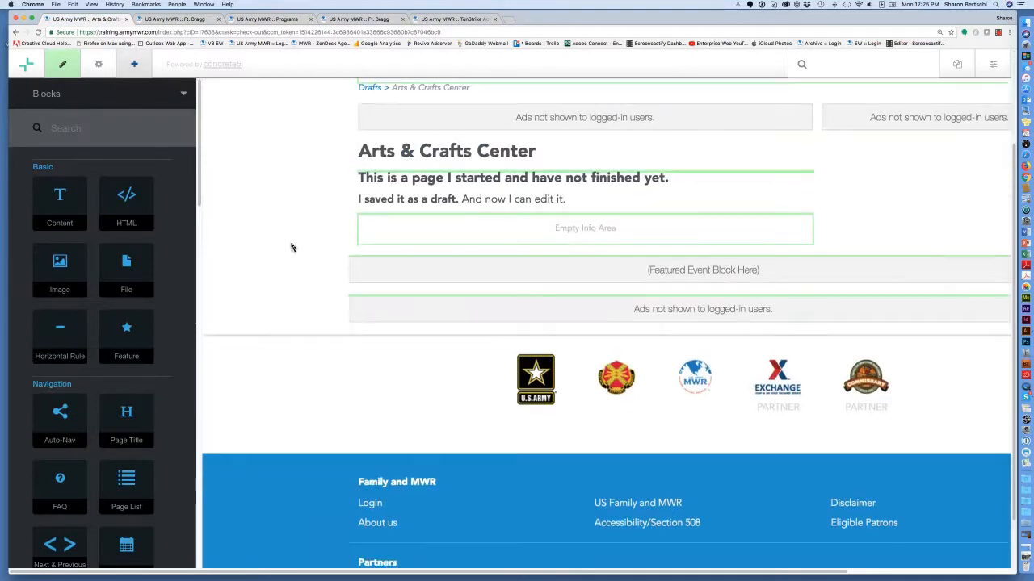
scroll(292, 248, down, 1)
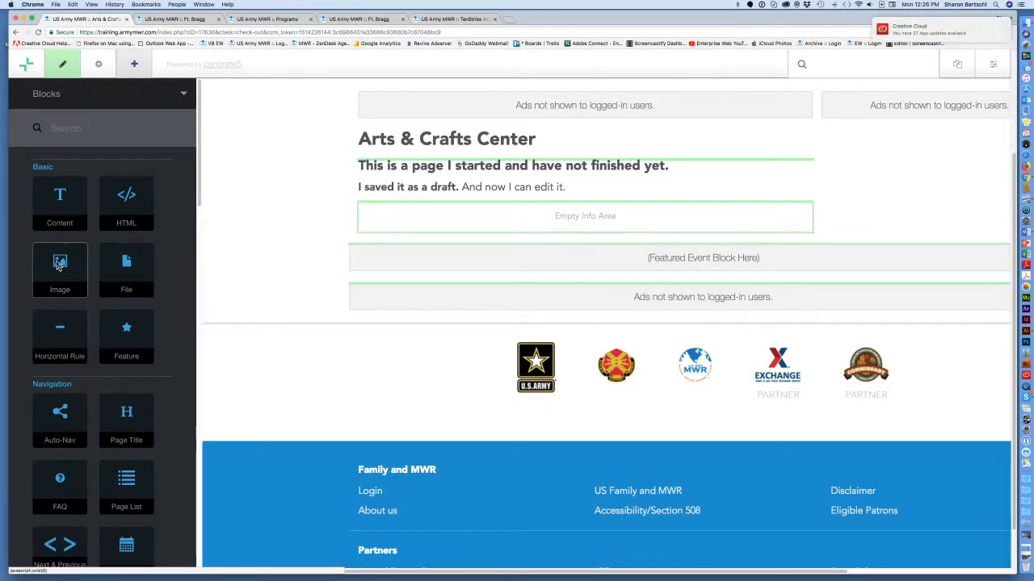
drag(59, 265, 304, 207)
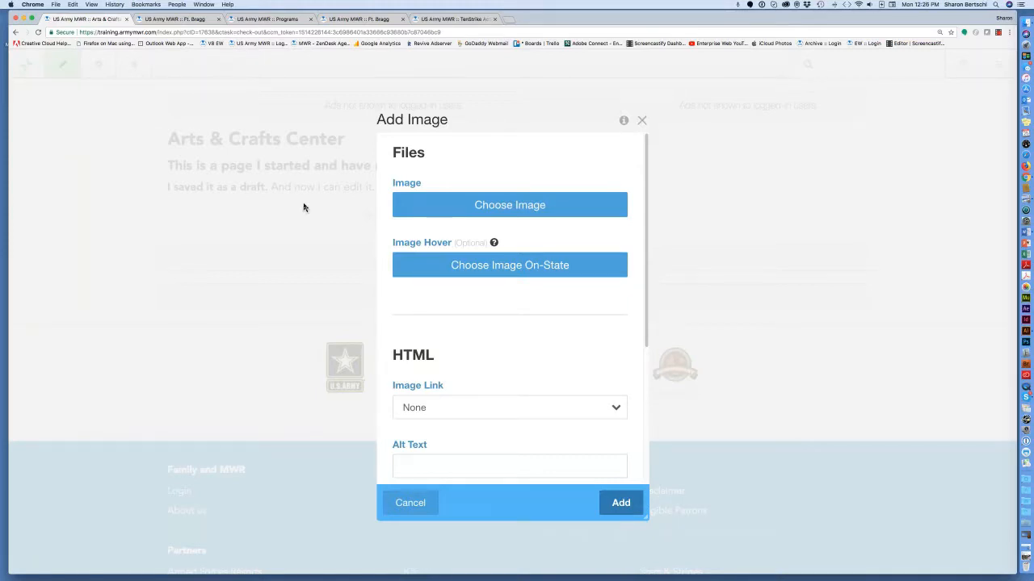
- Choose dog.jpg from the Training for New Users folder as the block's image and add it to the page
click(503, 207)
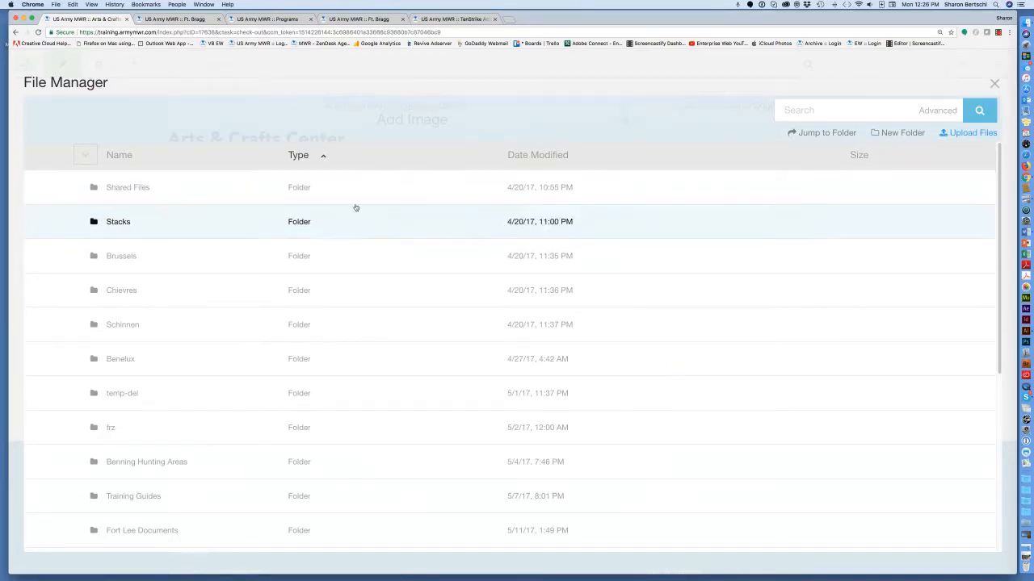
click(182, 180)
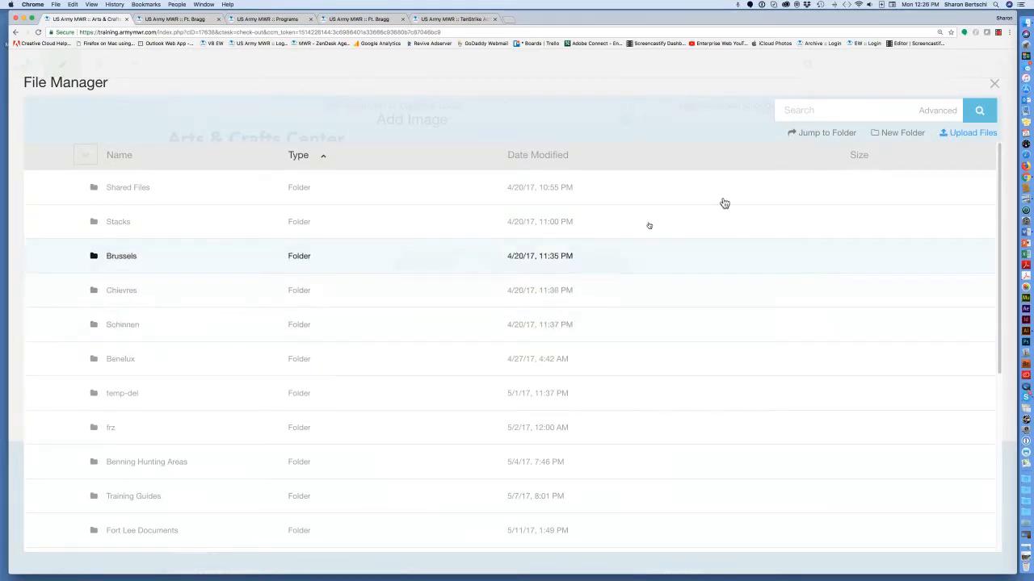
click(815, 137)
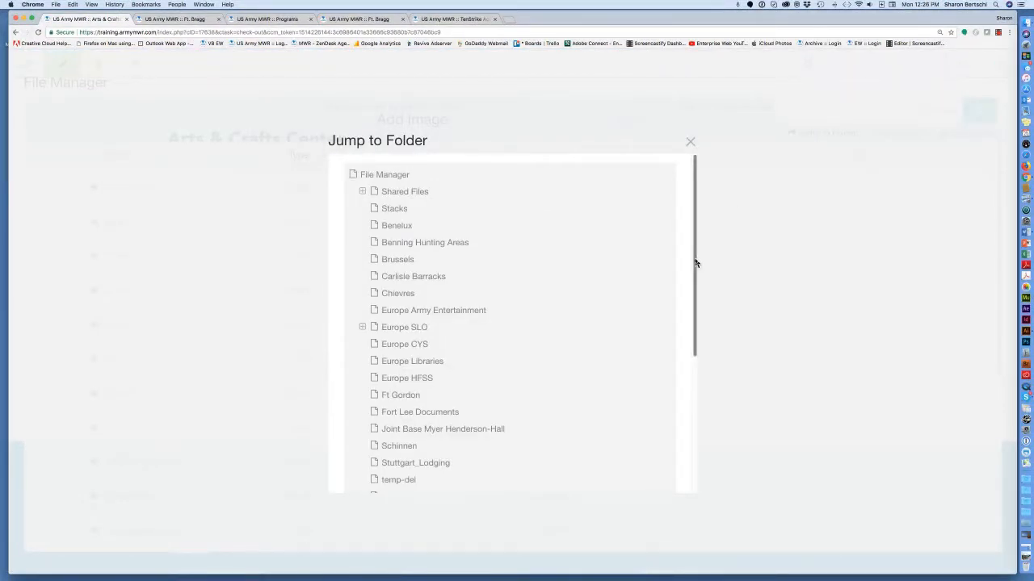
drag(694, 261, 681, 358)
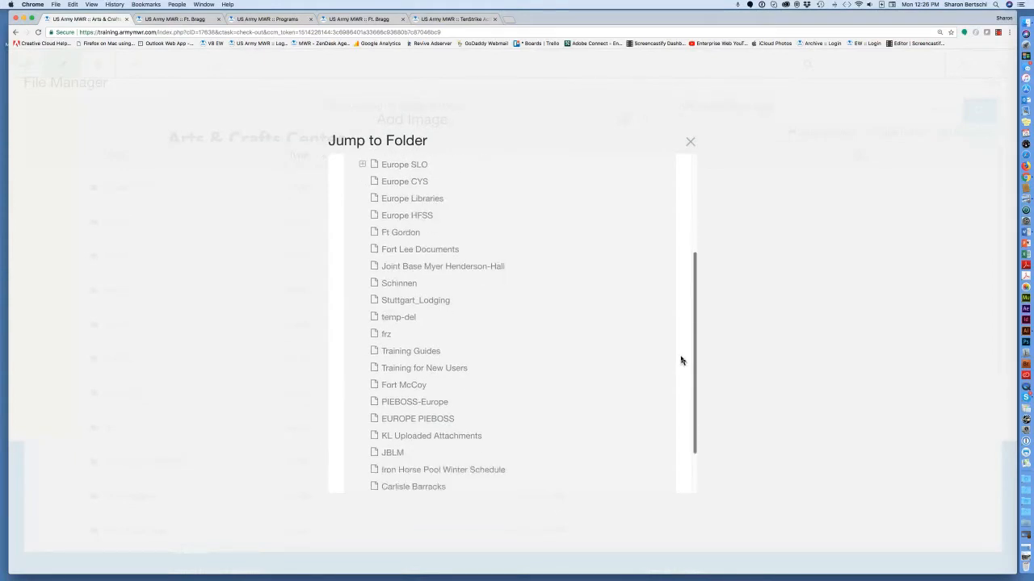
click(408, 369)
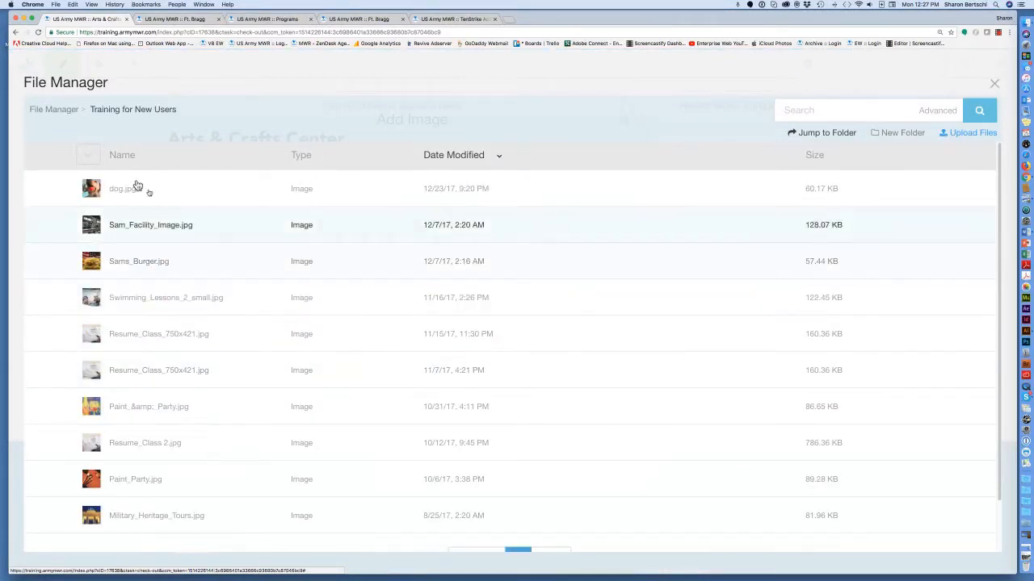
click(94, 192)
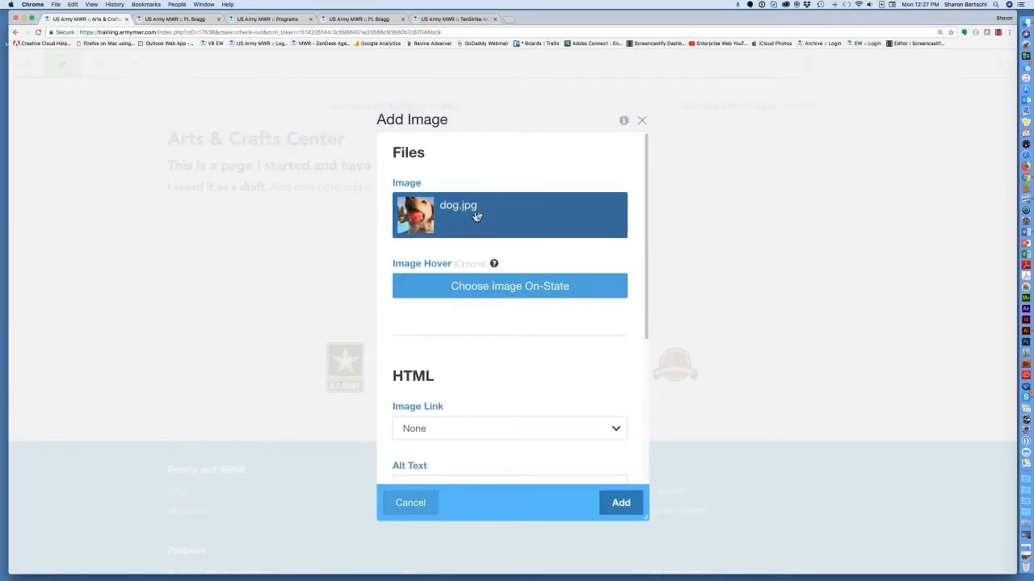
click(621, 503)
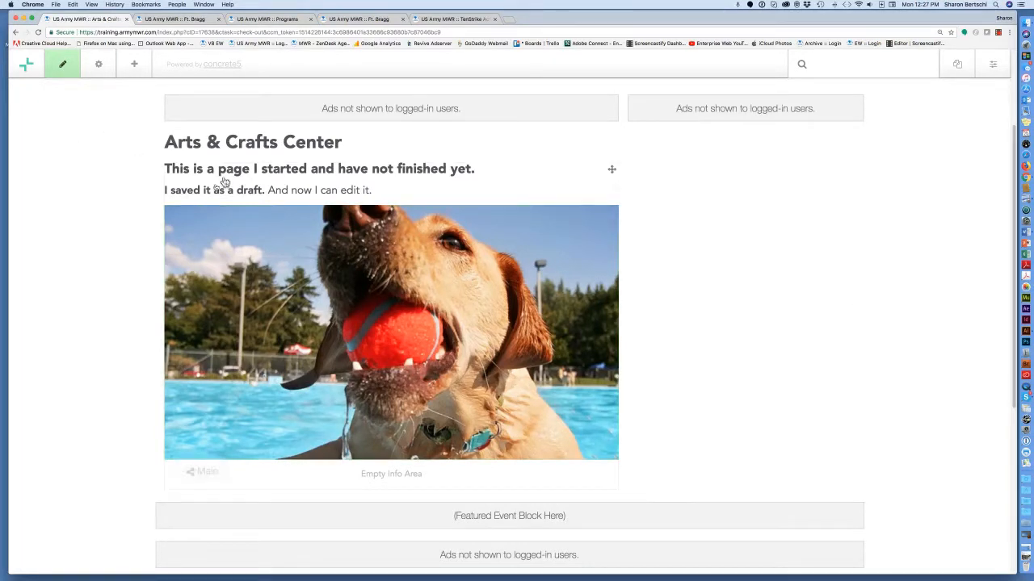
- Save the changes to the Arts & Crafts Center draft without publishing and dismiss the Page Draft notice
click(63, 69)
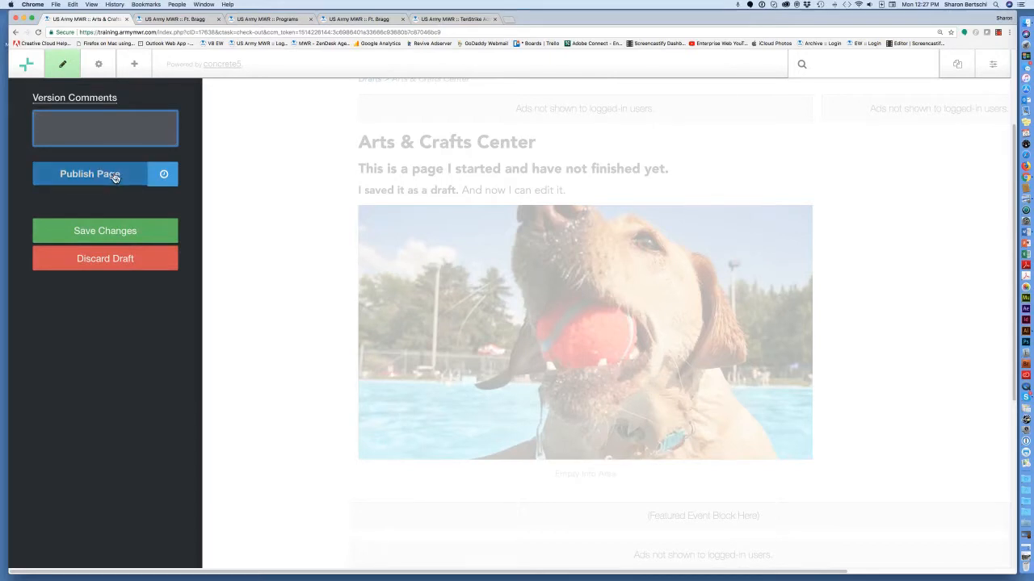
click(117, 234)
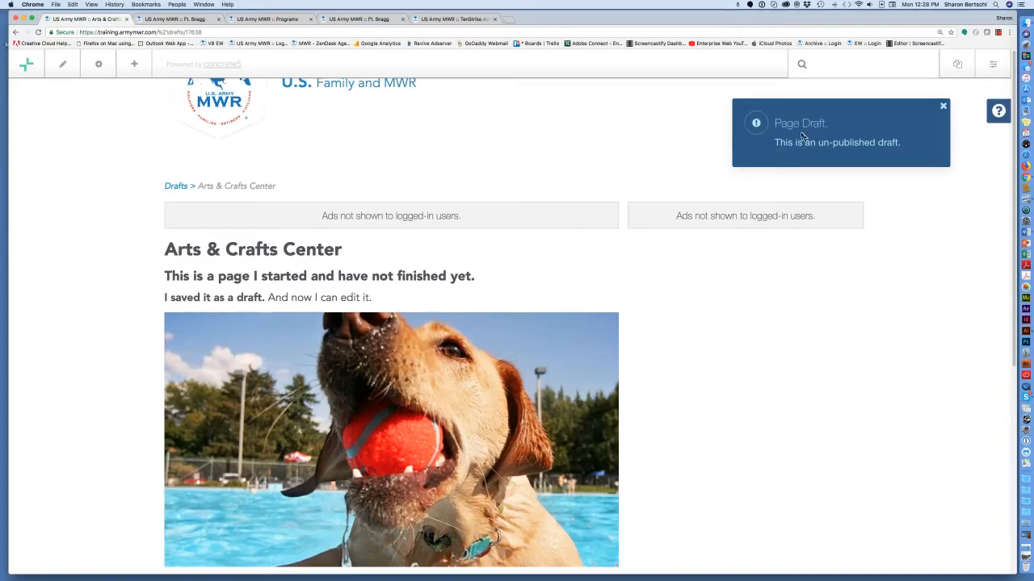
click(944, 107)
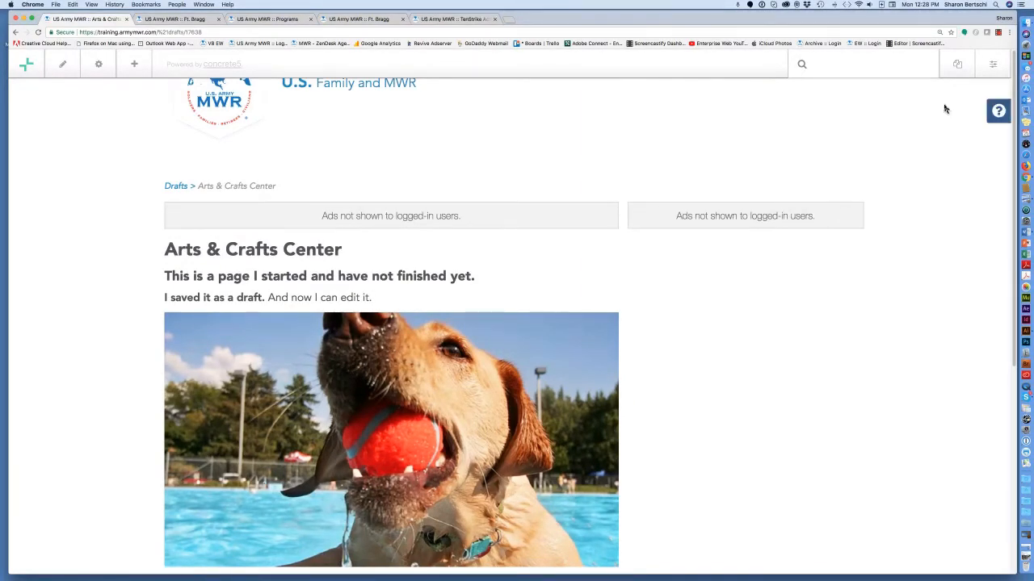
- View the page drafts and sitemap overview and open the dashboard's Welcome page
click(959, 67)
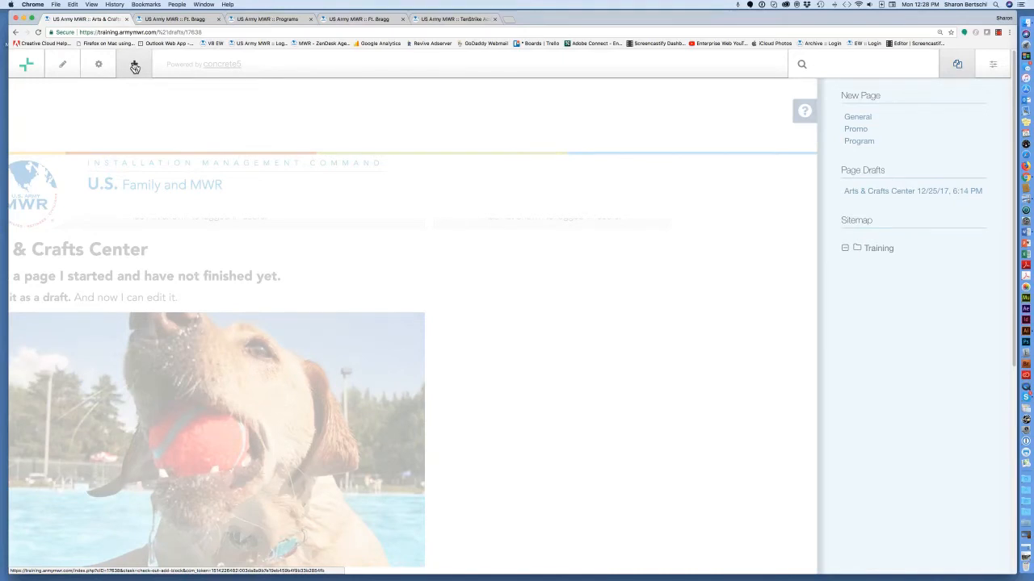
click(992, 66)
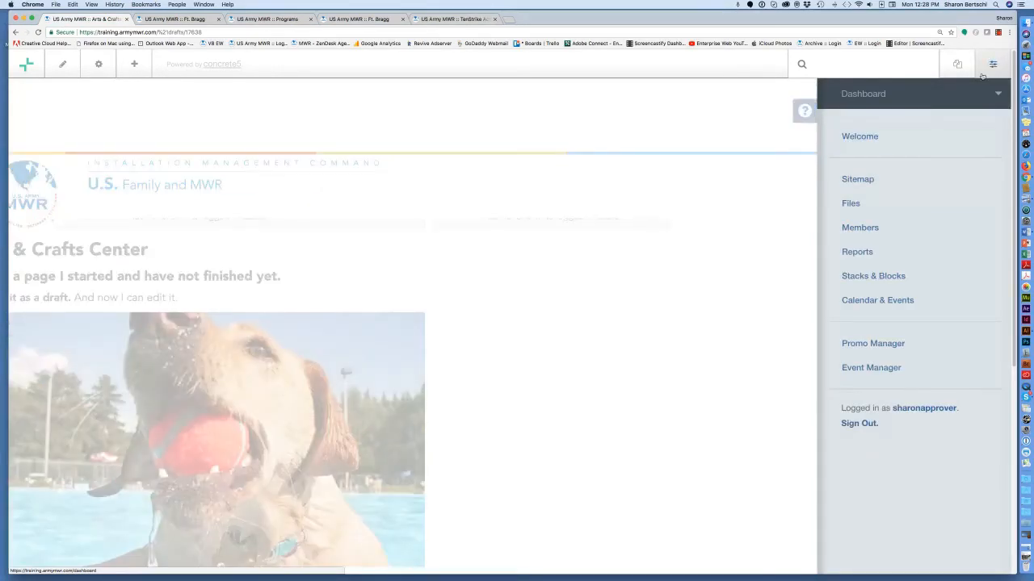
click(868, 140)
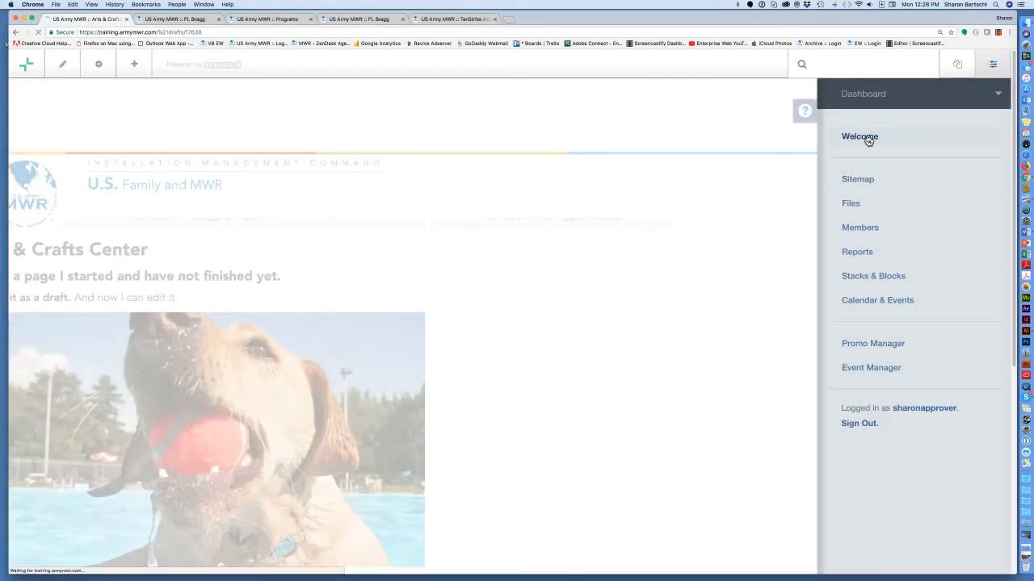